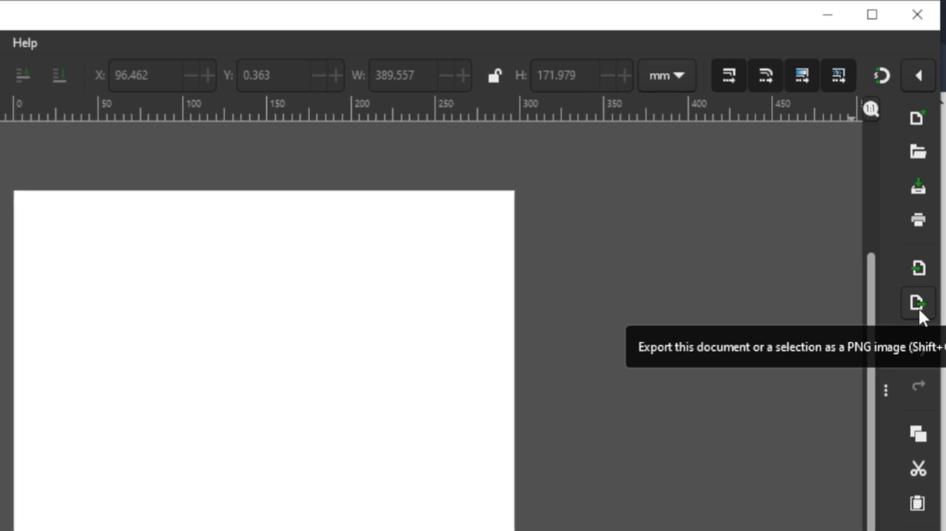
Import the black-and-white portrait JPG from Pictures as an embedded image with DPI from file and auto rendering, and move it onto the page.
{"action": "left_click", "coordinate": [917, 268]}
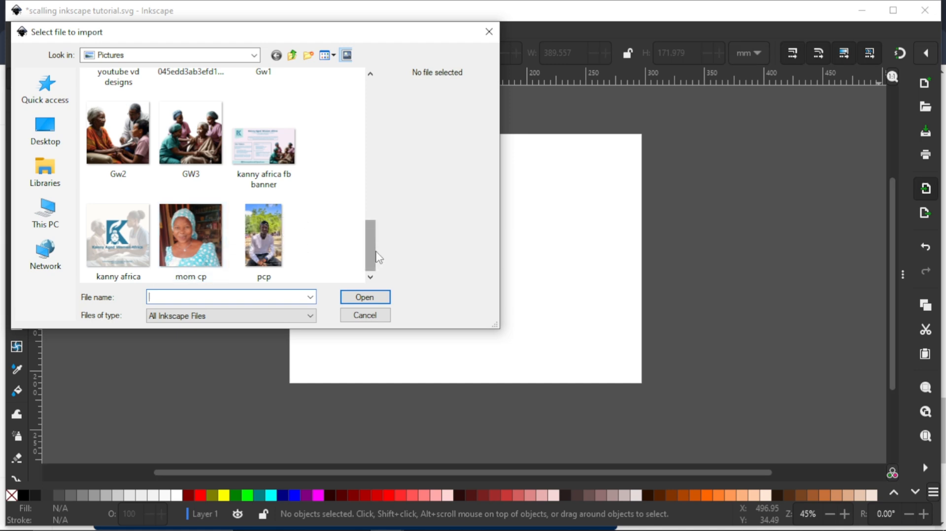
{"action": "left_click_drag", "start_coordinate": [376, 253], "coordinate": [375, 212]}
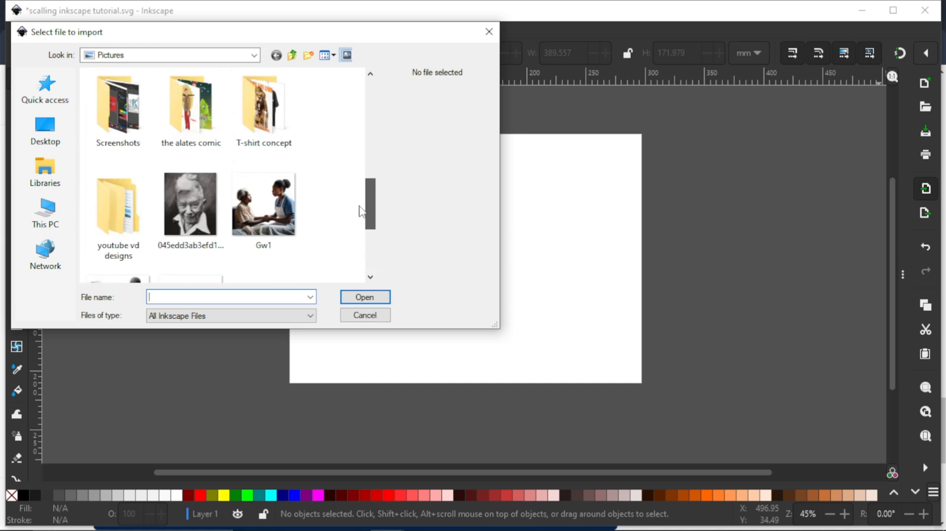
{"action": "left_click", "coordinate": [180, 214]}
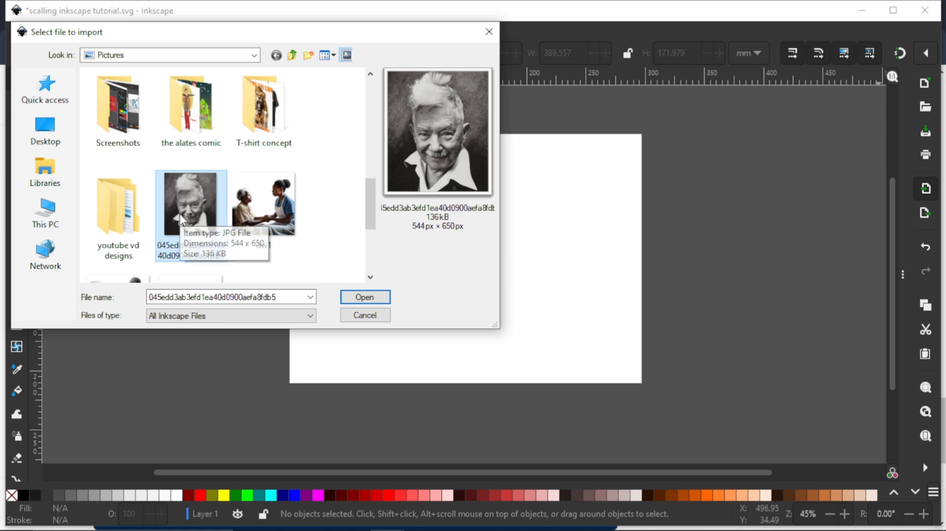
{"action": "double_click", "coordinate": [180, 214]}
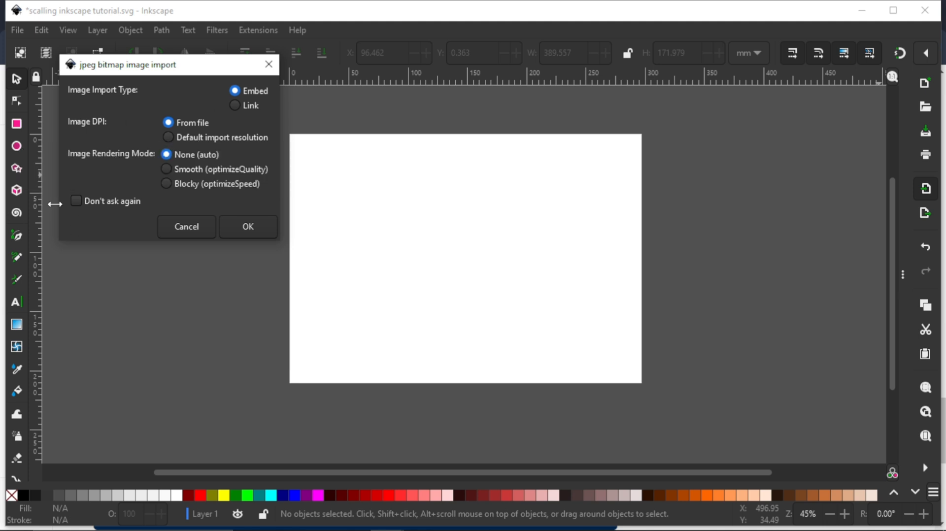
{"action": "left_click", "coordinate": [76, 201]}
{"action": "left_click", "coordinate": [75, 201]}
{"action": "left_click", "coordinate": [253, 224]}
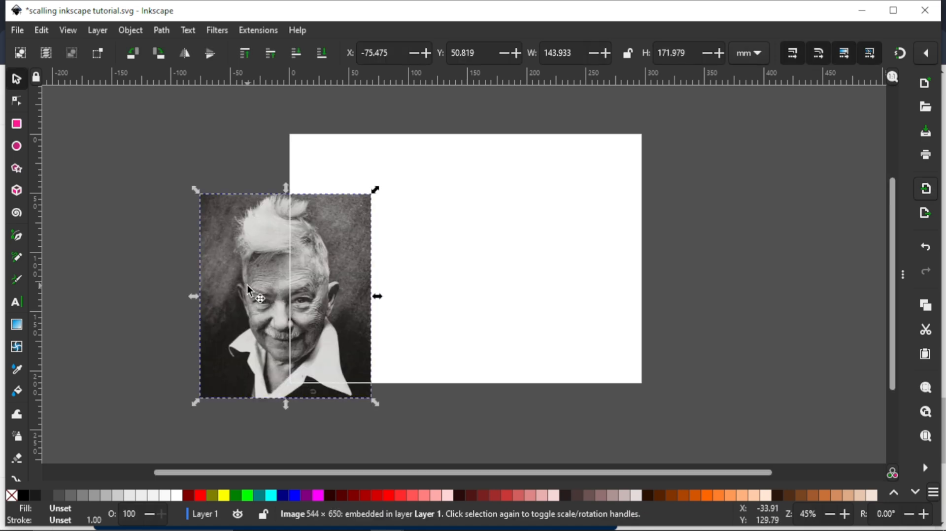
{"action": "left_click_drag", "start_coordinate": [293, 291], "coordinate": [420, 239]}
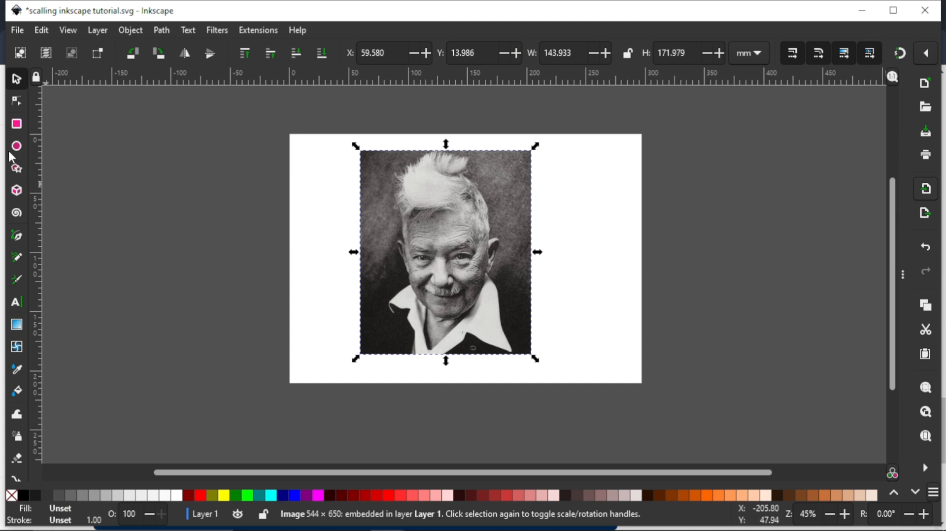
Draw a yellow circle about 98 mm in diameter beside the portrait.
{"action": "key", "text": "e"}
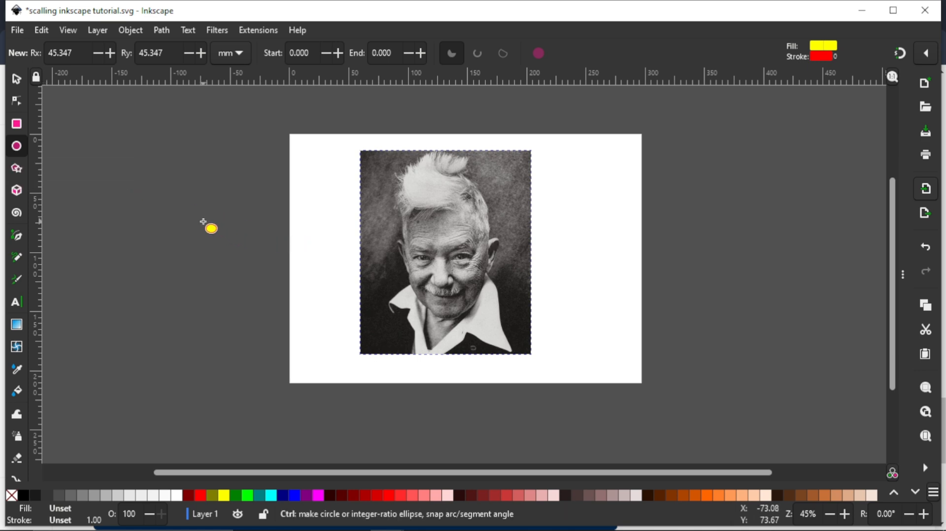
{"action": "left_click_drag", "start_coordinate": [203, 221], "coordinate": [324, 339]}
{"action": "left_click", "coordinate": [16, 79]}
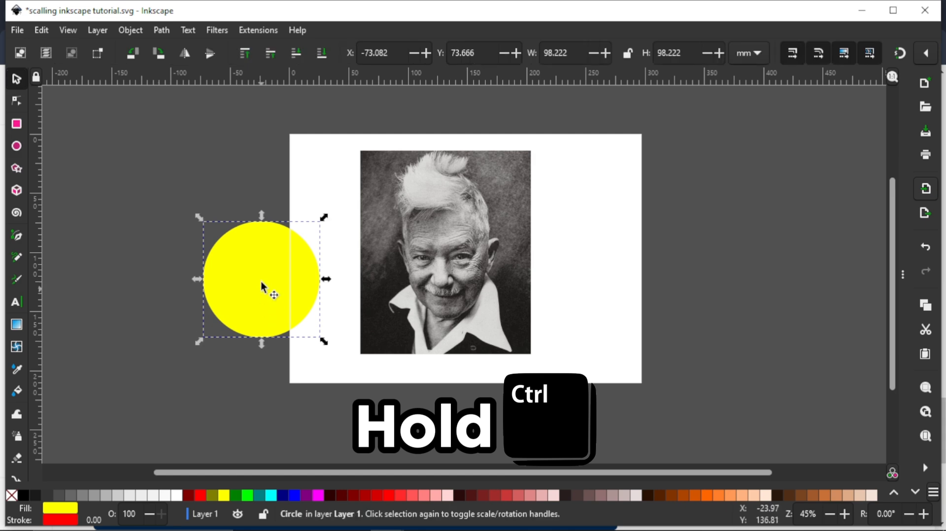
Center the circle over the portrait's face and enlarge it uniformly to about 116 mm.
{"action": "left_click_drag", "start_coordinate": [272, 280], "coordinate": [450, 260]}
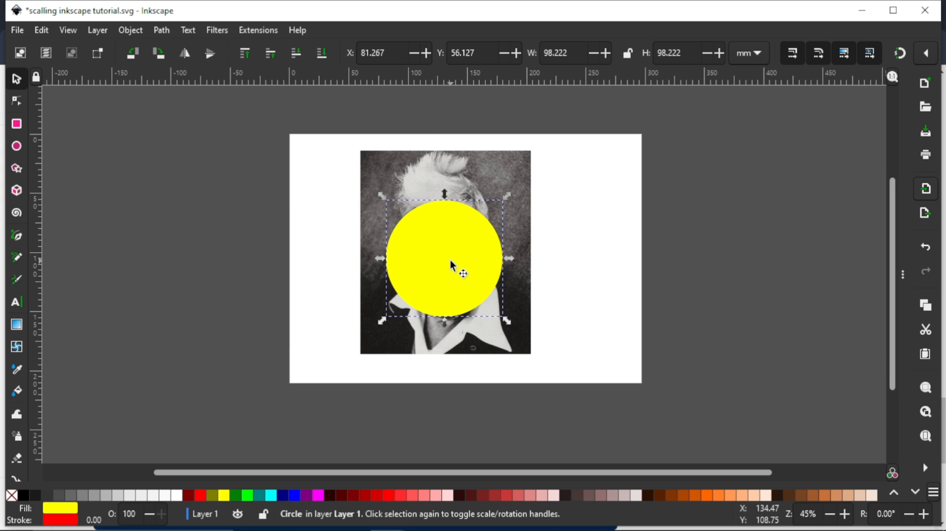
{"action": "mouse_move", "coordinate": [450, 260]}
{"action": "left_mouse_down"}
{"action": "mouse_move", "coordinate": [448, 245]}
{"action": "mouse_move", "coordinate": [452, 257]}
{"action": "left_mouse_up"}
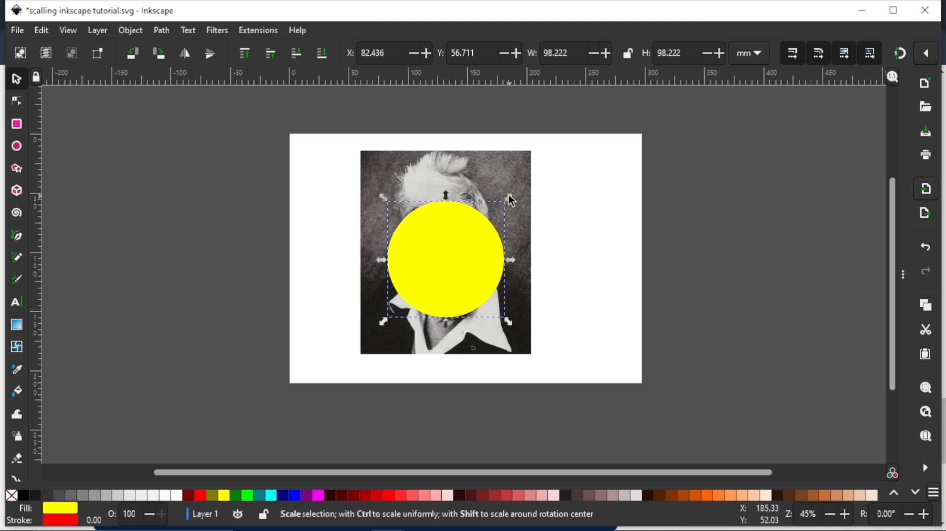
{"action": "left_click_drag", "start_coordinate": [511, 199], "coordinate": [519, 167]}
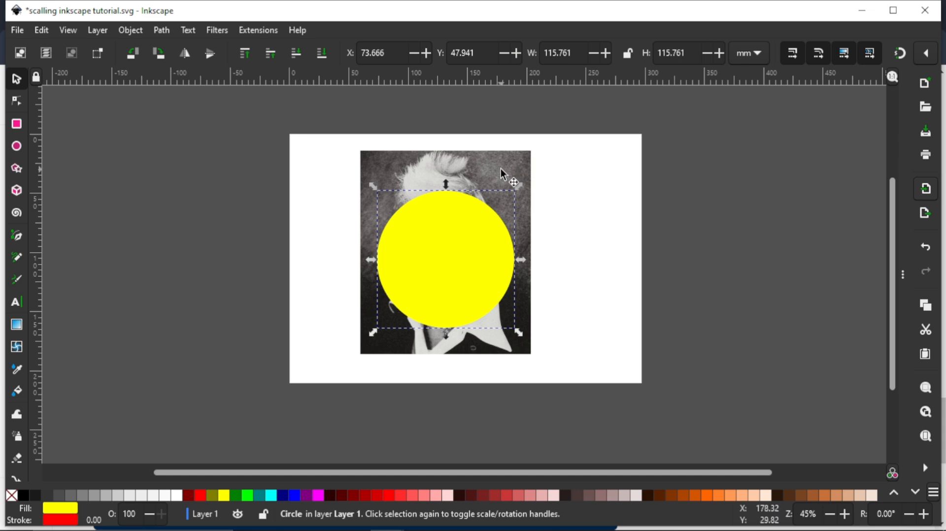
Clip the portrait to the yellow circle.
{"action": "key", "text": "shift"}
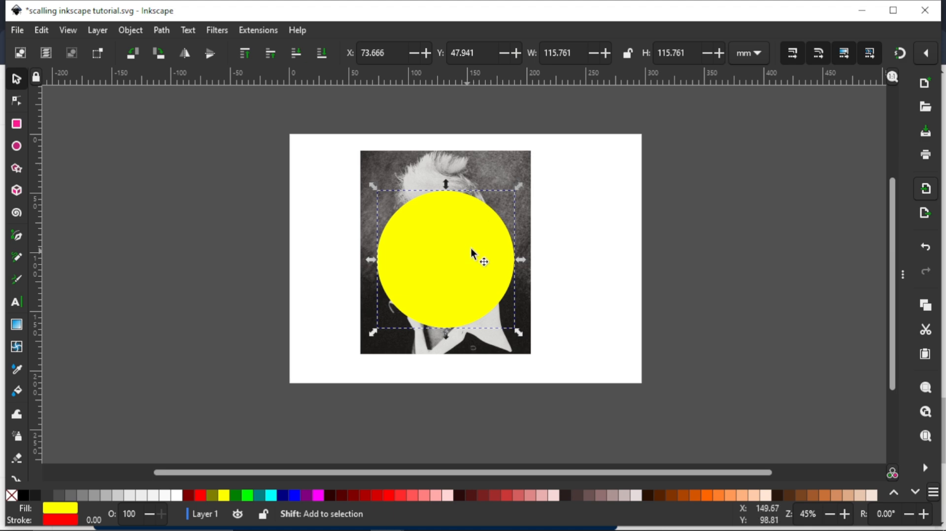
{"action": "left_click", "coordinate": [472, 168], "text": "shift"}
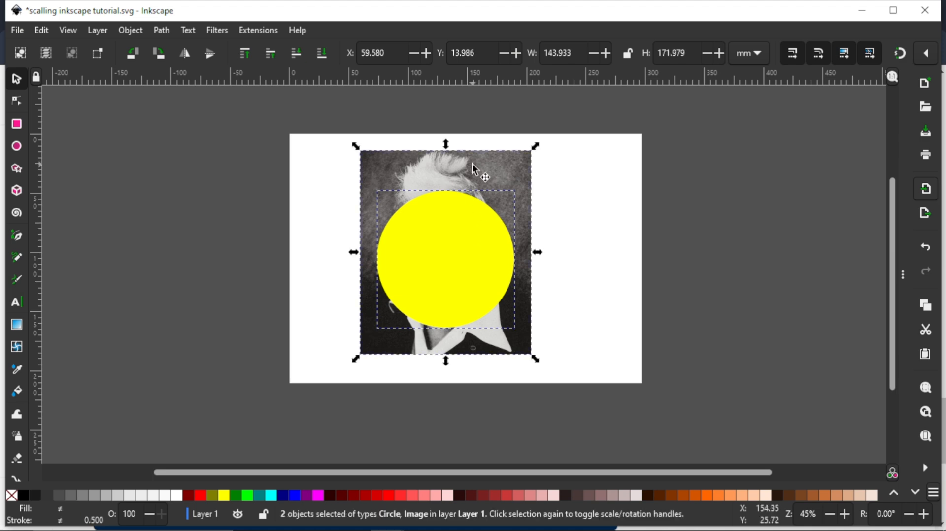
{"action": "left_click", "coordinate": [132, 29]}
{"action": "mouse_move", "coordinate": [181, 206]}
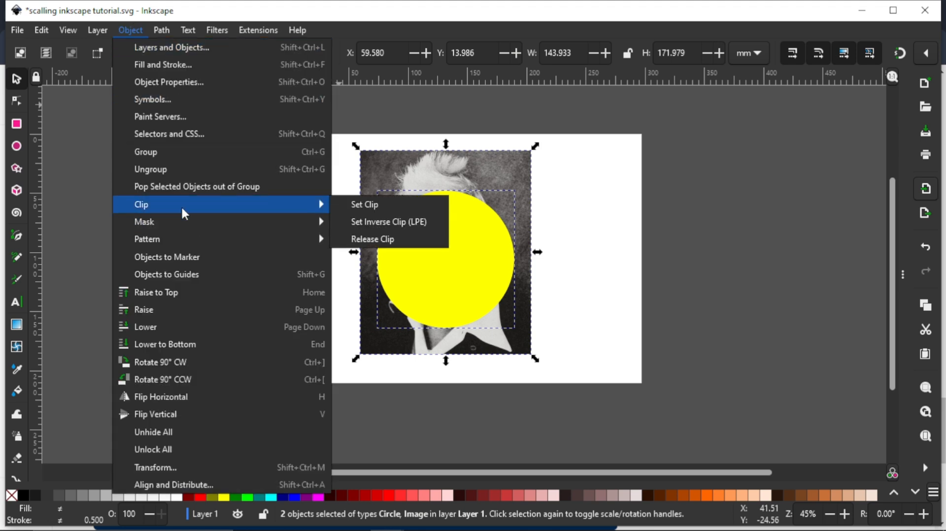
{"action": "left_click", "coordinate": [602, 212]}
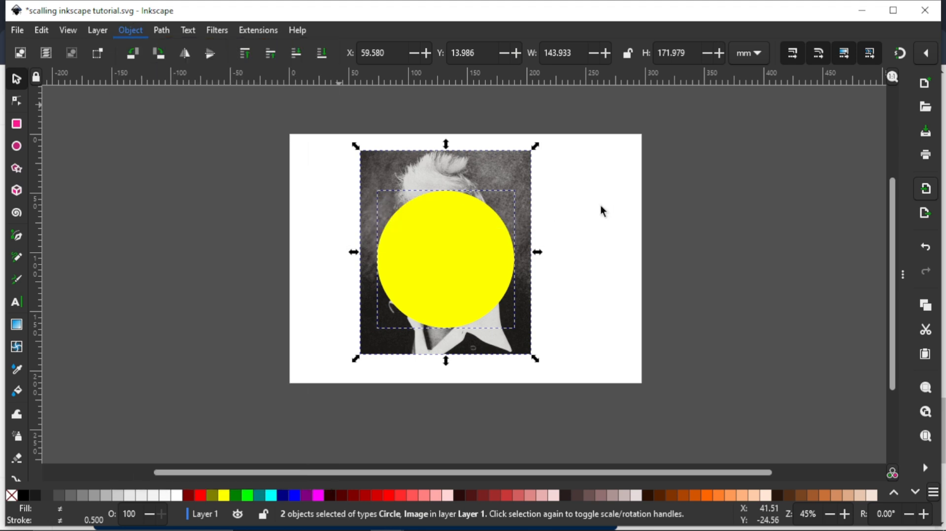
{"action": "right_click", "coordinate": [474, 239]}
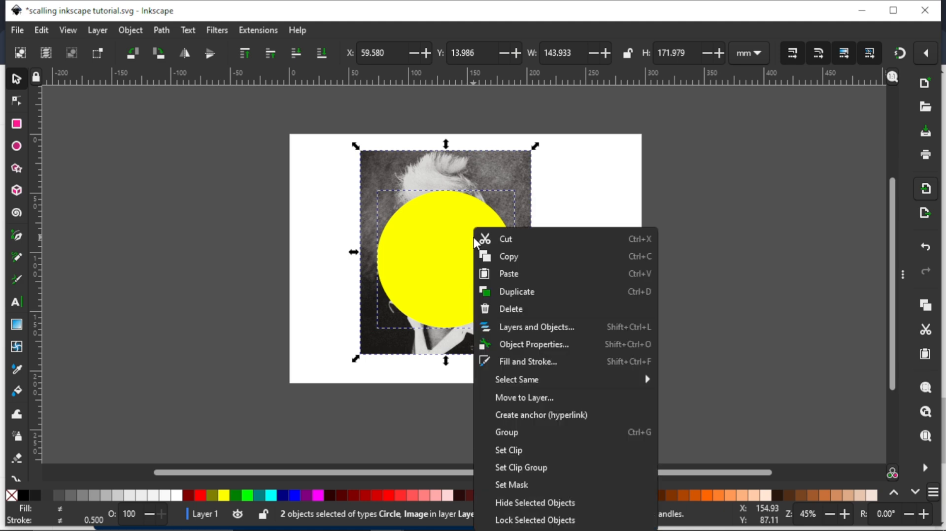
{"action": "left_click", "coordinate": [530, 451]}
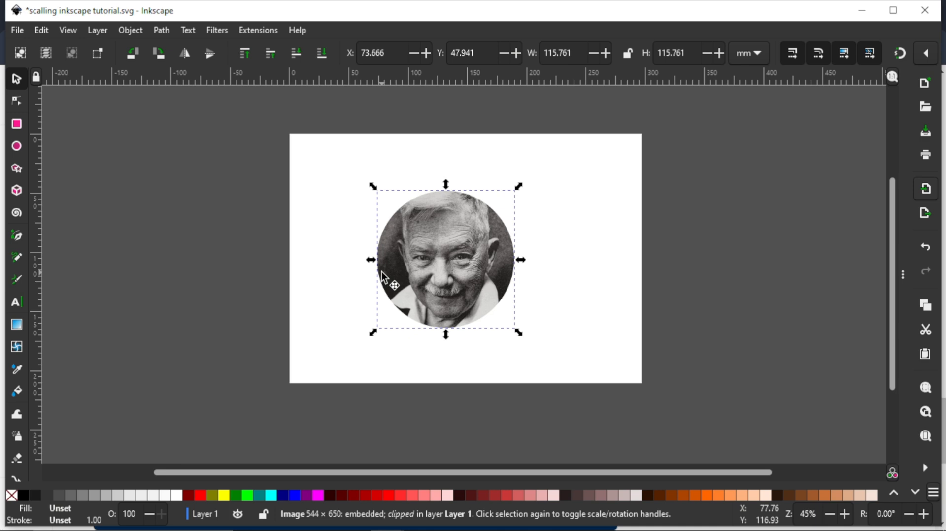
Release the portrait's circular clip and shift the image and circle together to about X 87 mm, Y 18 mm.
{"action": "right_click", "coordinate": [445, 279]}
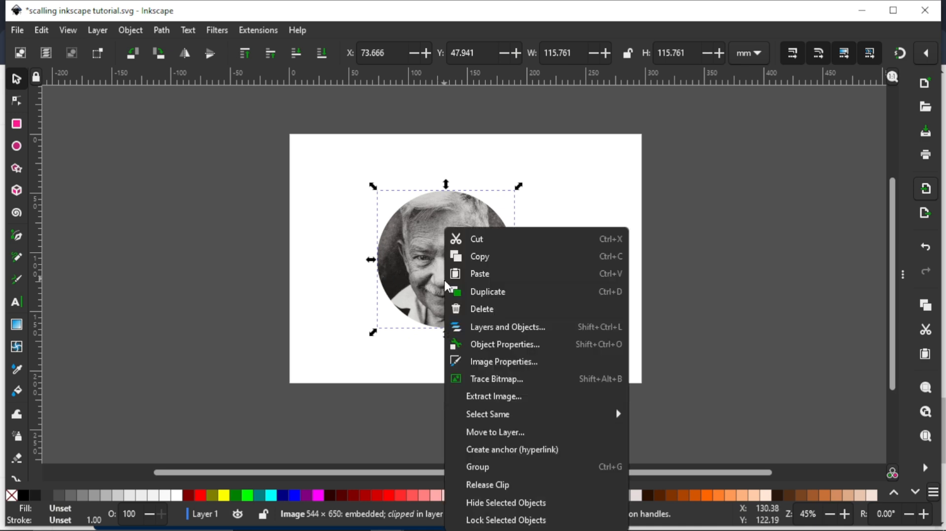
{"action": "left_click", "coordinate": [502, 486]}
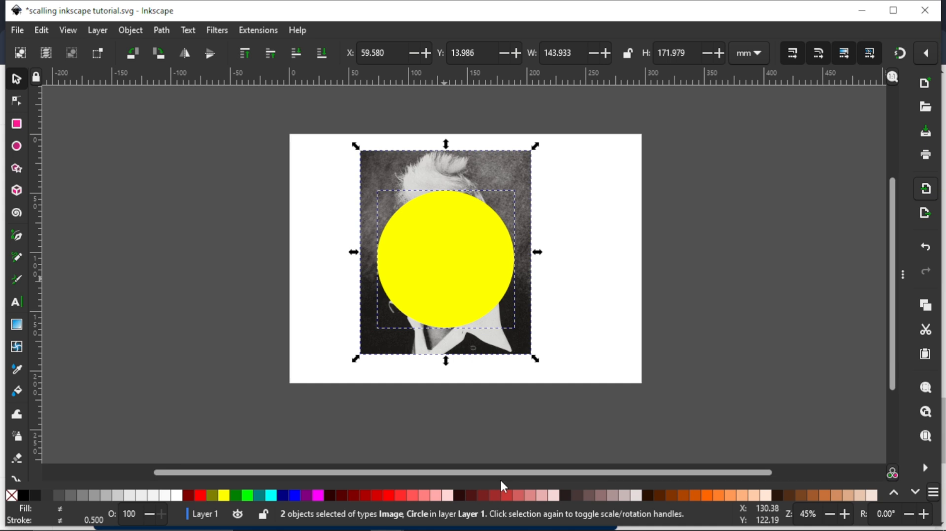
{"action": "left_click_drag", "start_coordinate": [462, 285], "coordinate": [534, 296]}
{"action": "left_click", "coordinate": [565, 255]}
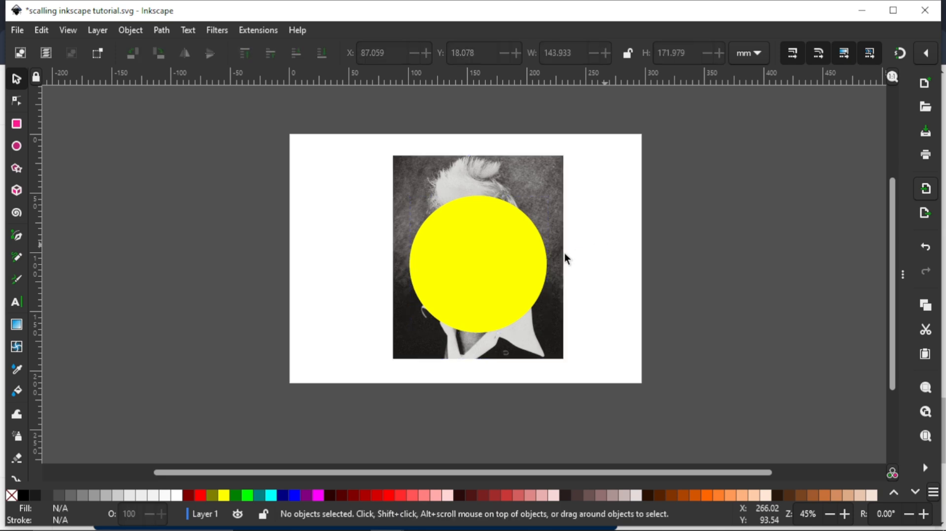
Move the circle off the page, away from the portrait, and draw a rectangle about 140 × 147 mm over the portrait's upper part.
{"action": "left_click", "coordinate": [518, 259]}
{"action": "left_click_drag", "start_coordinate": [519, 259], "coordinate": [92, 248]}
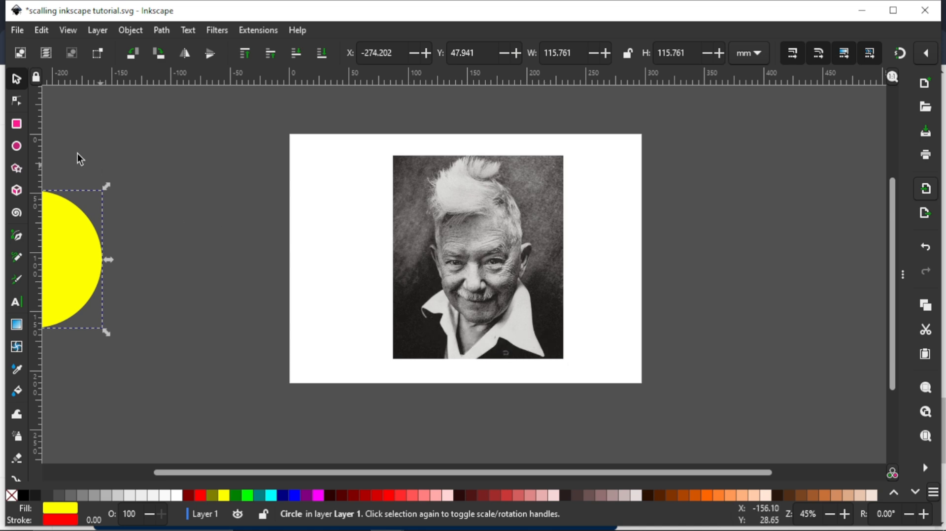
{"action": "left_click", "coordinate": [18, 126]}
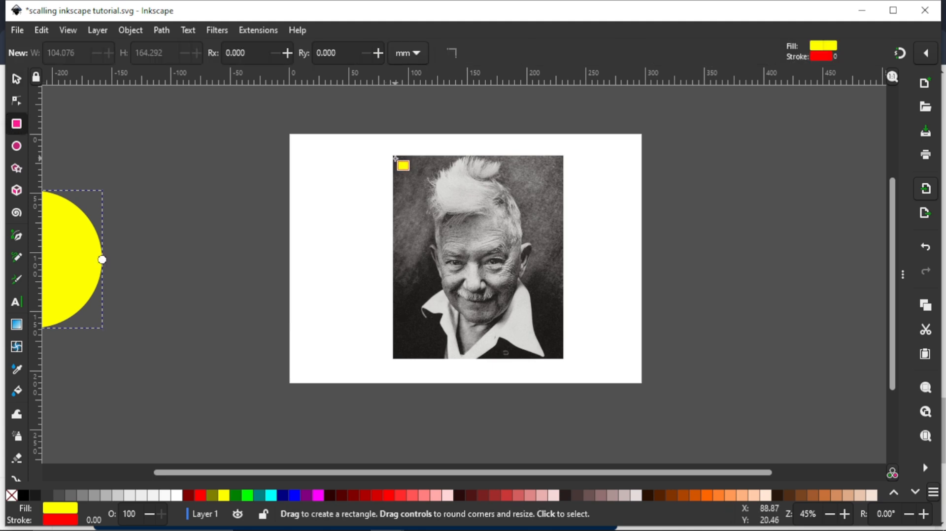
{"action": "mouse_move", "coordinate": [394, 157]}
{"action": "left_mouse_down"}
{"action": "mouse_move", "coordinate": [551, 230]}
{"action": "mouse_move", "coordinate": [564, 270]}
{"action": "mouse_move", "coordinate": [551, 323]}
{"action": "mouse_move", "coordinate": [562, 331]}
{"action": "left_mouse_up"}
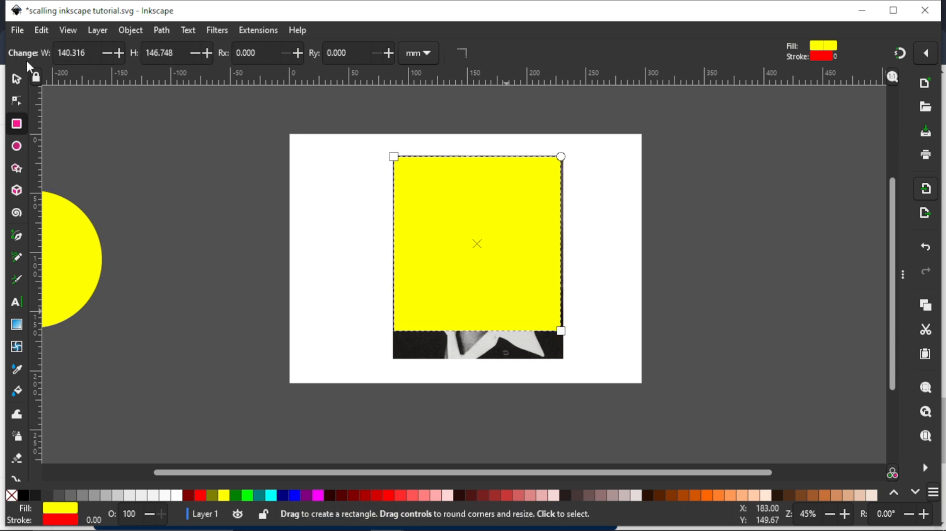
{"action": "left_click", "coordinate": [17, 79]}
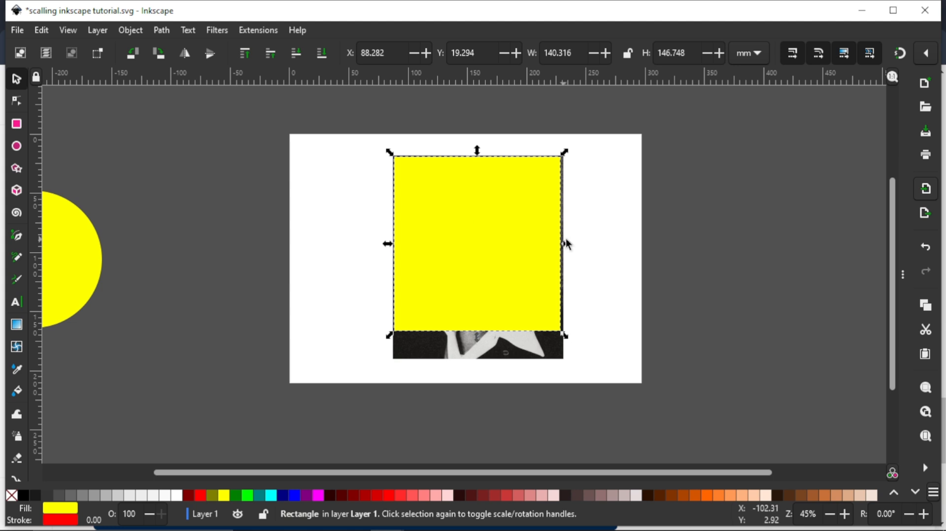
Stretch the rectangle to about 145 × 149 mm so it covers the portrait's right, left and top edges.
{"action": "scroll", "coordinate": [569, 250], "scroll_direction": "down", "scroll_amount": 1, "text": "ctrl"}
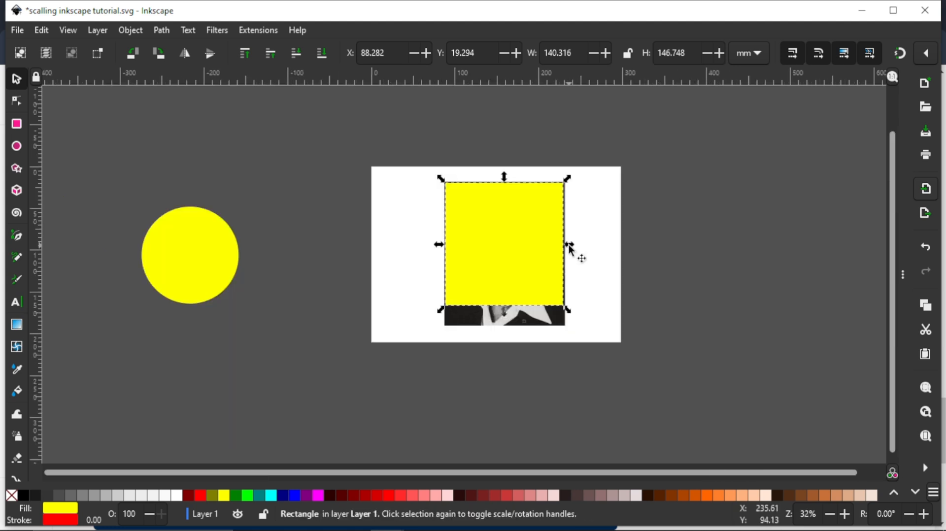
{"action": "scroll", "coordinate": [570, 250], "scroll_direction": "up", "scroll_amount": 1, "text": "ctrl"}
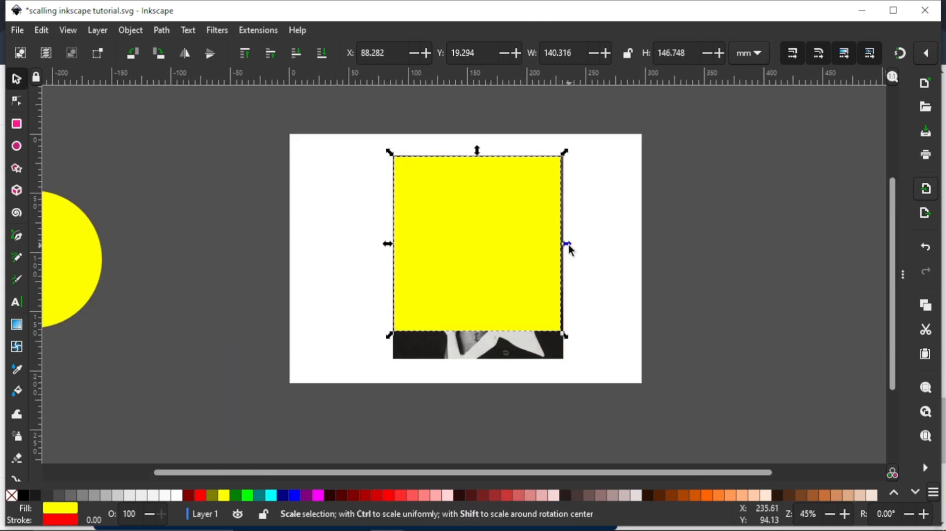
{"action": "scroll", "coordinate": [569, 250], "scroll_direction": "up", "scroll_amount": 1, "text": "ctrl"}
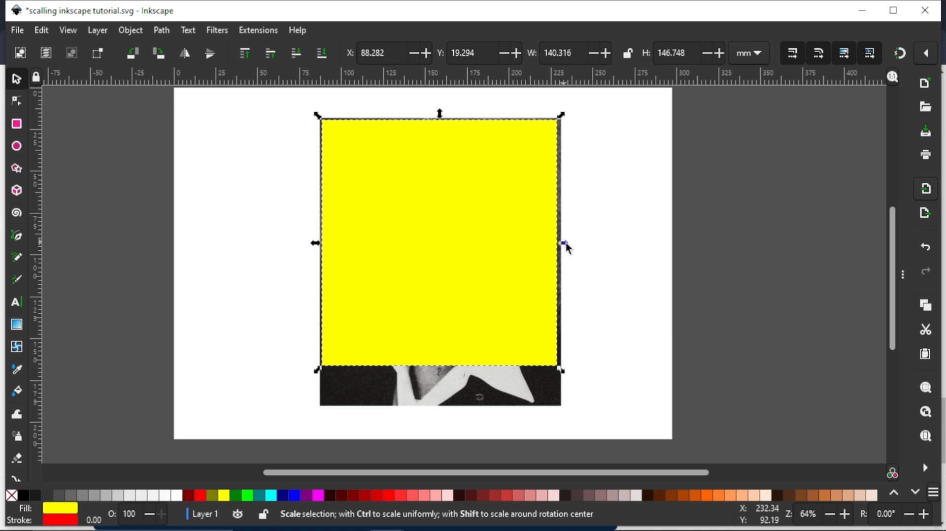
{"action": "mouse_move", "coordinate": [566, 242]}
{"action": "left_mouse_down"}
{"action": "mouse_move", "coordinate": [575, 244]}
{"action": "mouse_move", "coordinate": [567, 242]}
{"action": "left_mouse_up"}
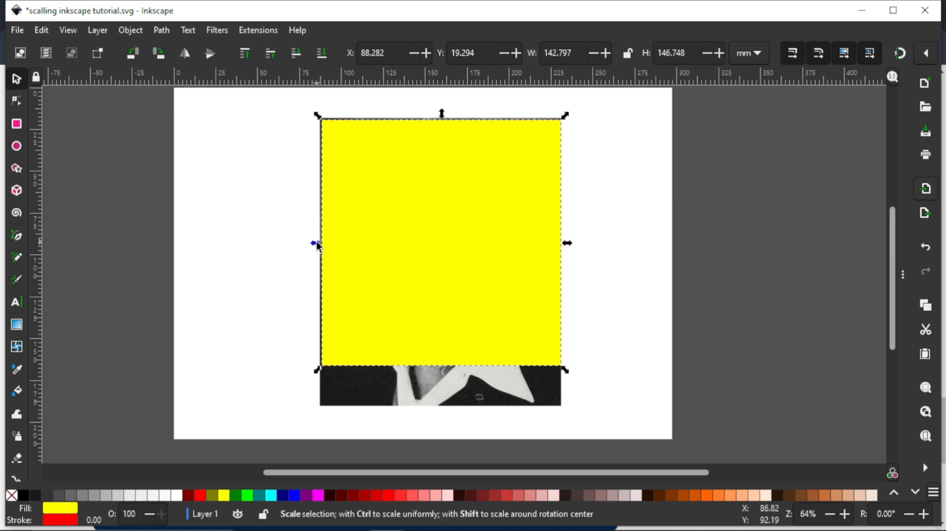
{"action": "left_click_drag", "start_coordinate": [317, 244], "coordinate": [439, 165]}
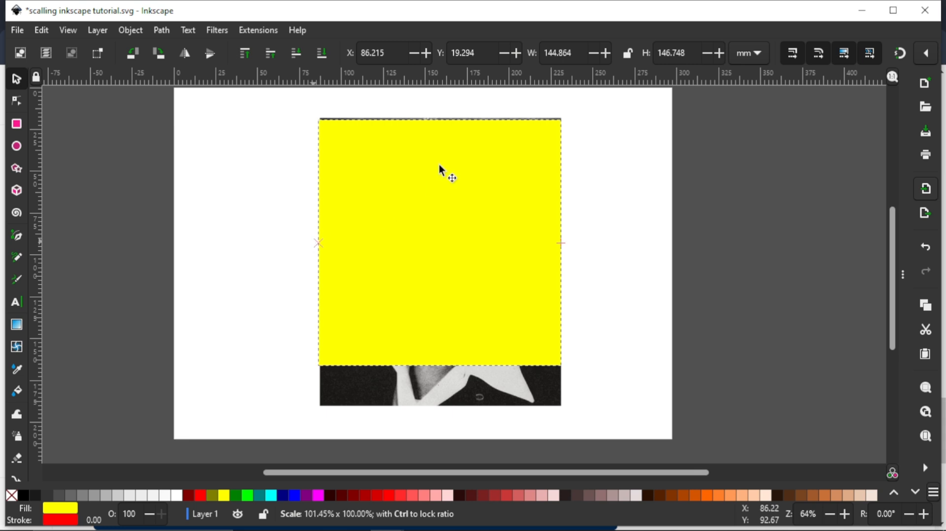
{"action": "left_click_drag", "start_coordinate": [439, 112], "coordinate": [439, 109]}
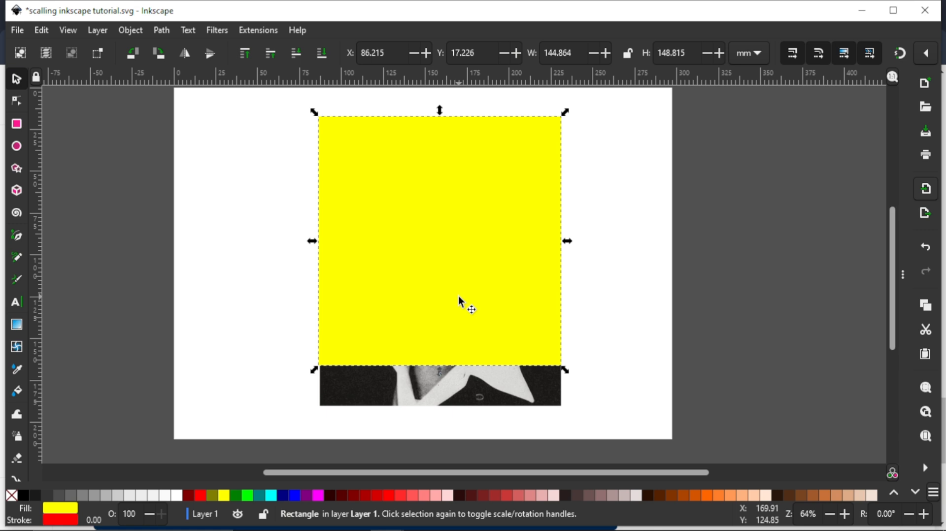
Clip the portrait to the yellow rectangle, cropping off the strip below it.
{"action": "key", "text": "shift"}
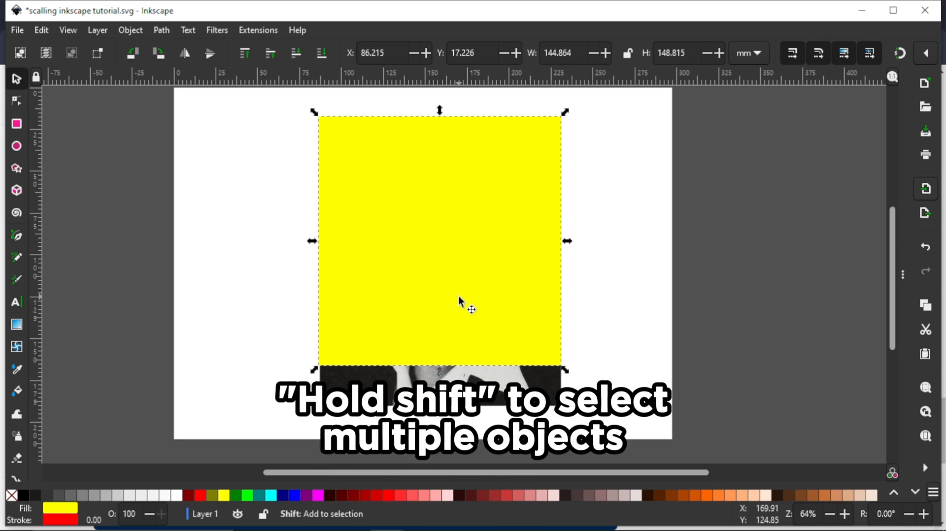
{"action": "left_click", "coordinate": [459, 298], "text": "shift"}
{"action": "left_click", "coordinate": [459, 297], "text": "shift"}
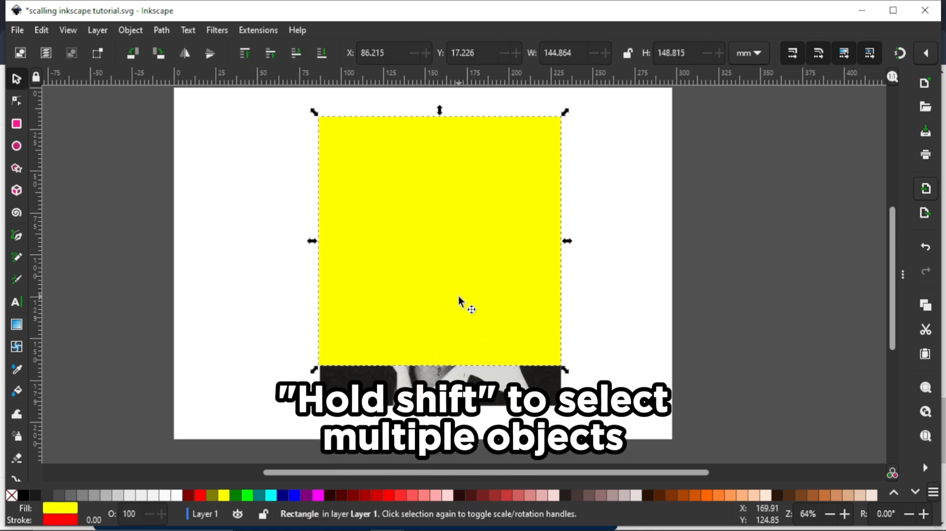
{"action": "left_click", "coordinate": [469, 397], "text": "shift"}
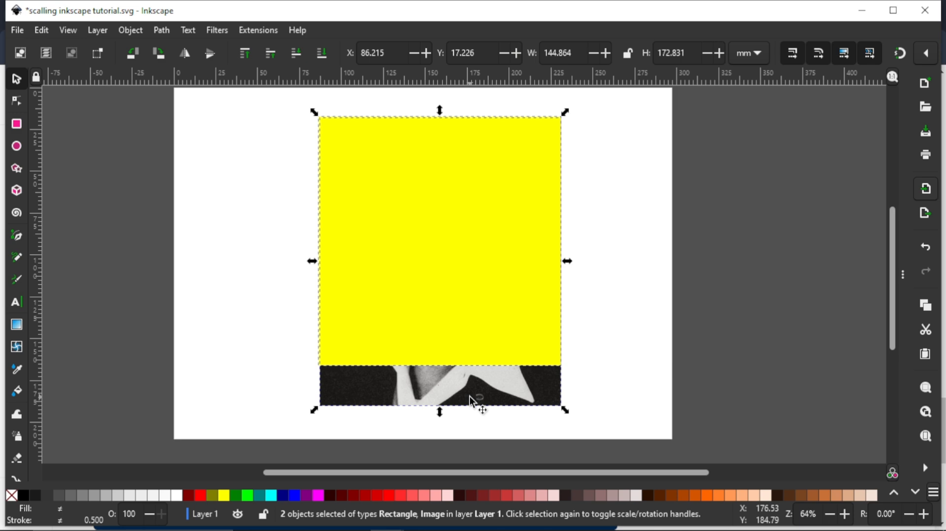
{"action": "right_click", "coordinate": [472, 270]}
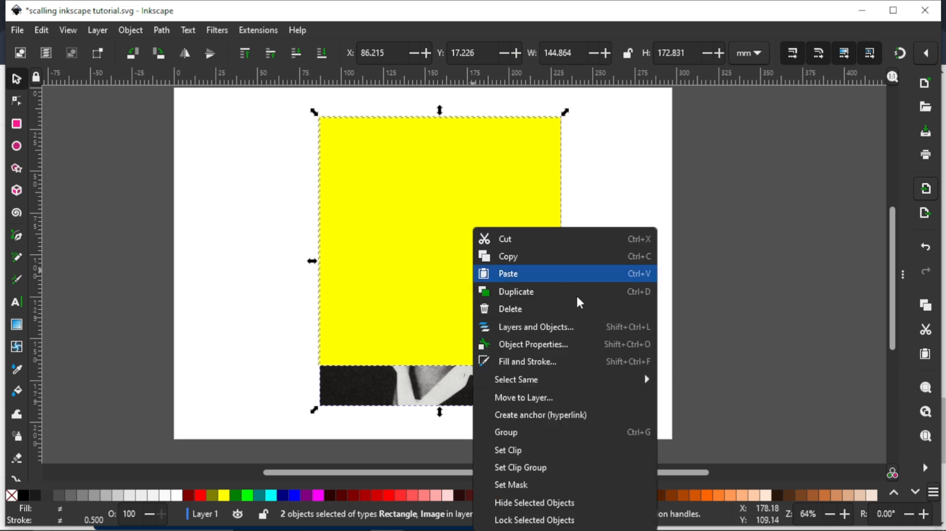
{"action": "left_click", "coordinate": [528, 450]}
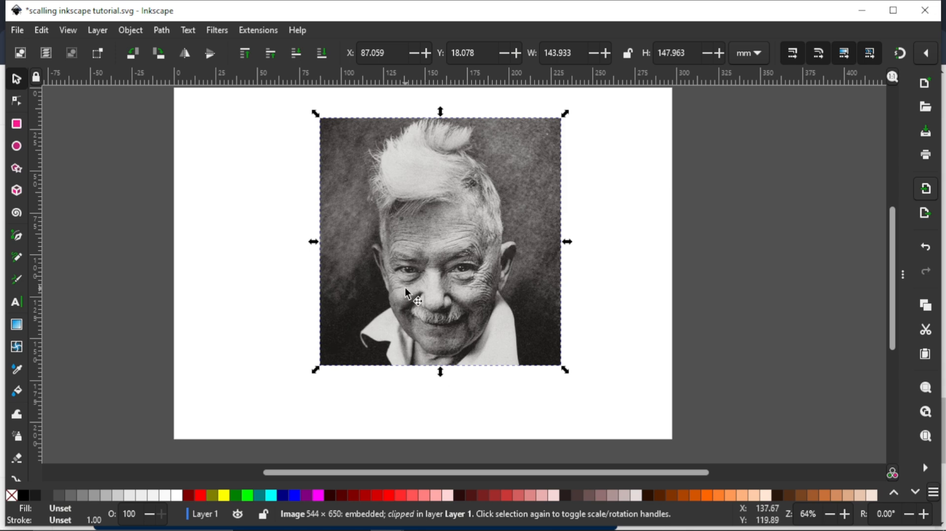
Release the portrait's rectangular clip and shift the image and rectangle together to about X 66 mm, Y 10 mm.
{"action": "scroll", "coordinate": [409, 286], "scroll_direction": "down", "scroll_amount": 3, "text": "ctrl"}
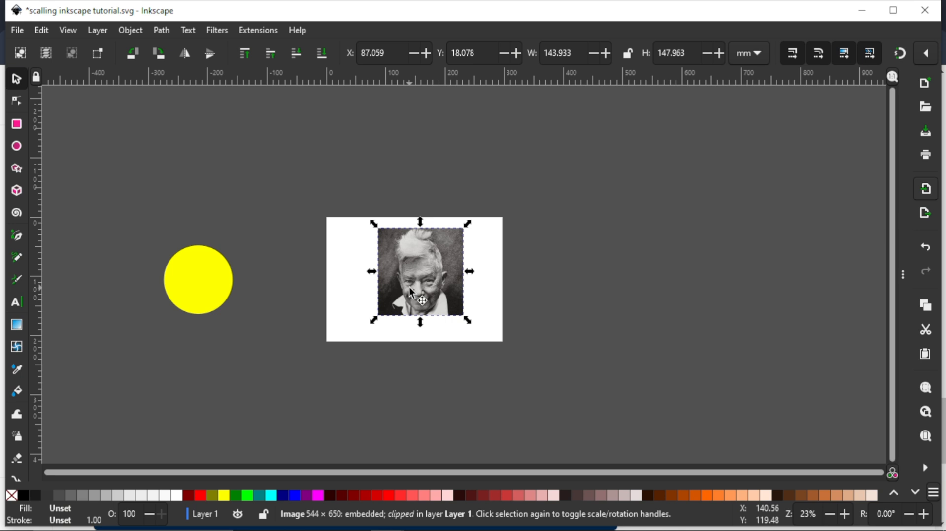
{"action": "right_click", "coordinate": [410, 291]}
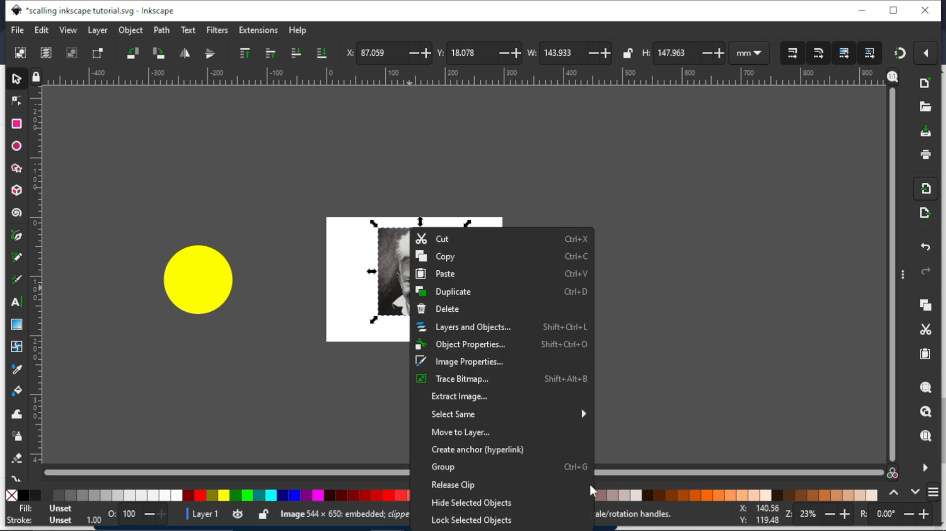
{"action": "left_click", "coordinate": [465, 486]}
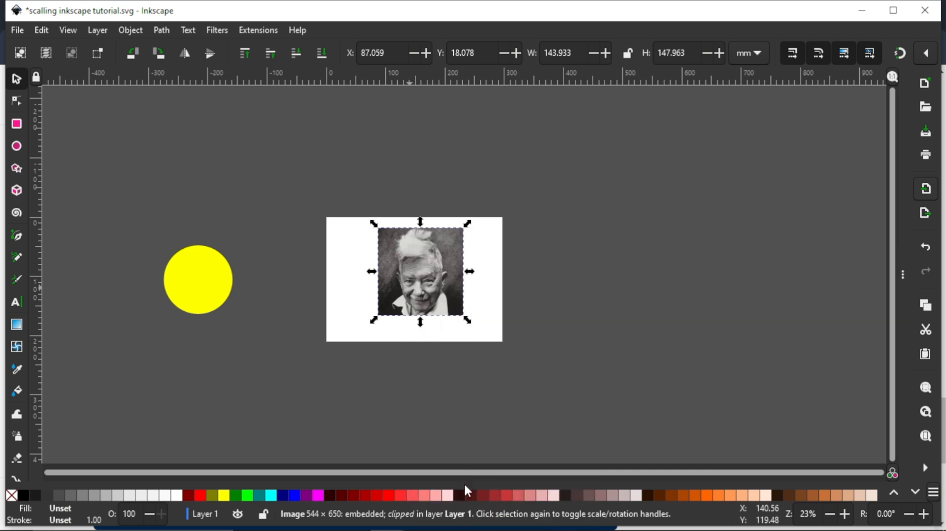
{"action": "left_click", "coordinate": [420, 281]}
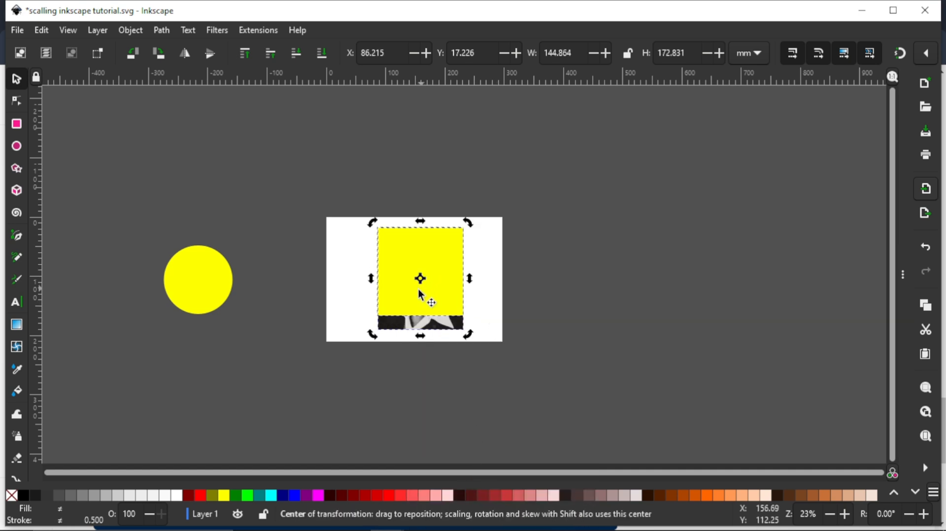
{"action": "left_click_drag", "start_coordinate": [418, 291], "coordinate": [380, 285]}
Move the yellow rectangle alone off the portrait, to about X -89 mm, Y 55 mm.
{"action": "left_click", "coordinate": [548, 266]}
{"action": "left_click", "coordinate": [422, 288]}
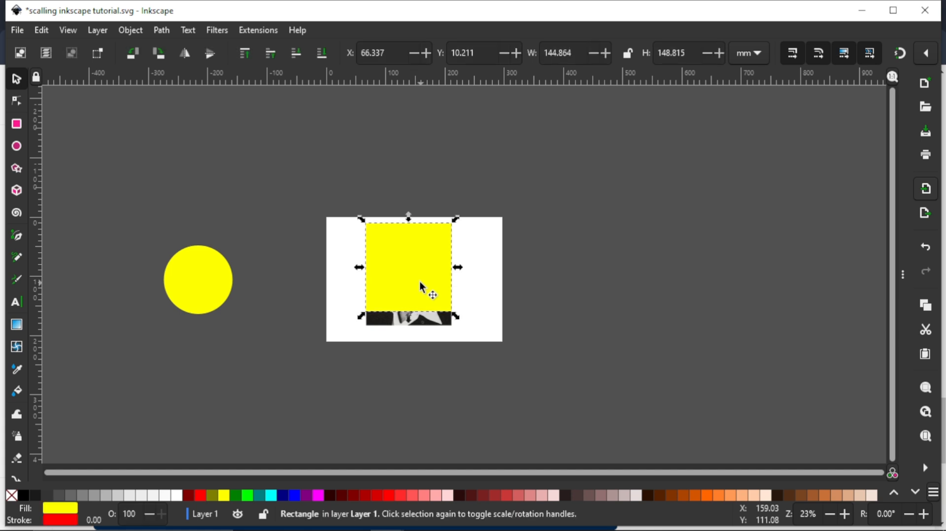
{"action": "left_click_drag", "start_coordinate": [296, 359], "coordinate": [265, 354]}
Import CHICKEN AND FACE from the References for art works folder as an embedded image with DPI from file and automatic rendering.
{"action": "left_click", "coordinate": [928, 194]}
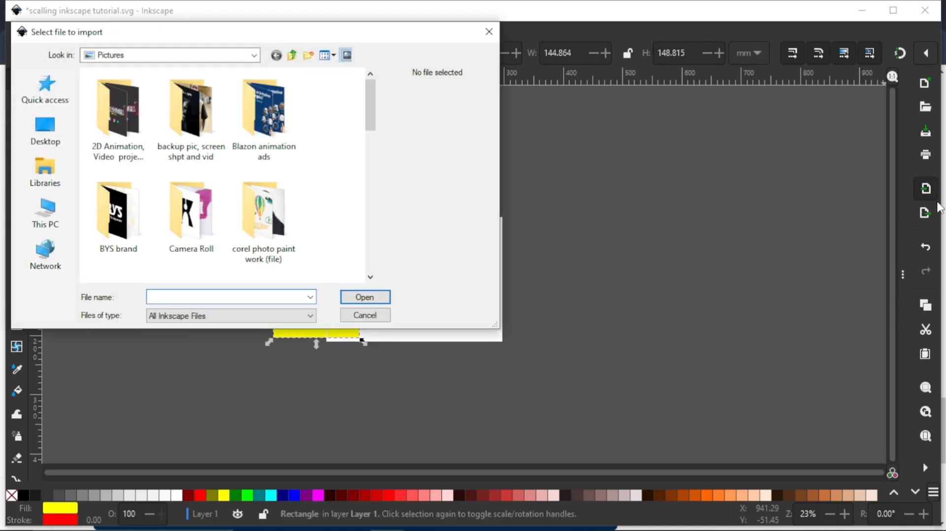
{"action": "left_click", "coordinate": [373, 320]}
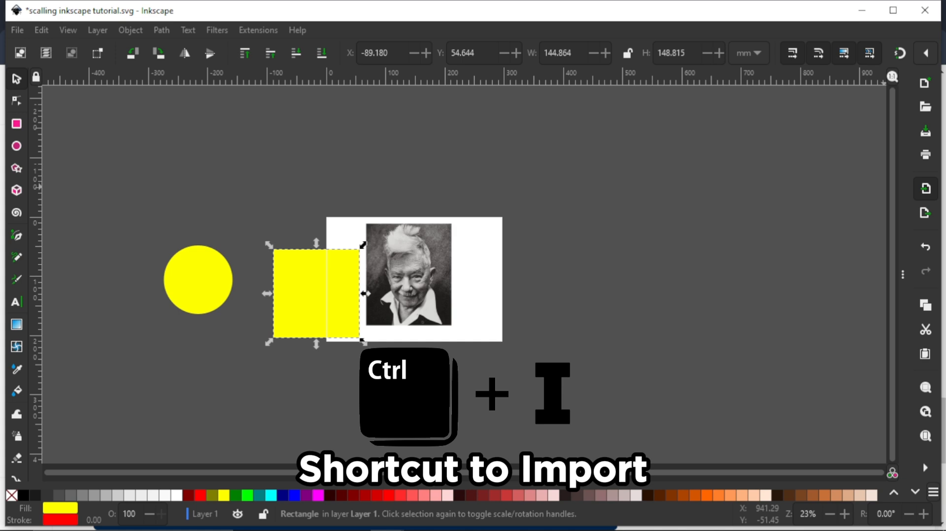
{"action": "key", "text": "ctrl+i"}
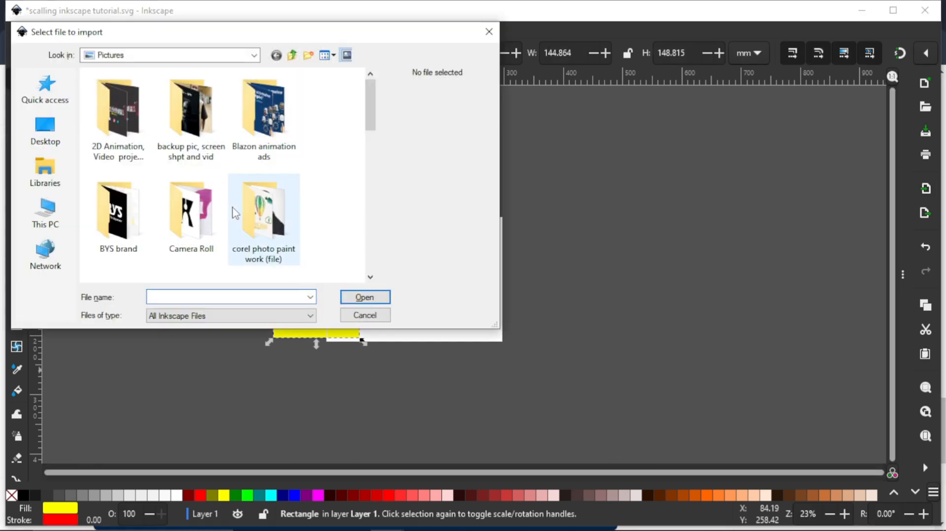
{"action": "scroll", "coordinate": [235, 213], "scroll_direction": "down", "scroll_amount": 10}
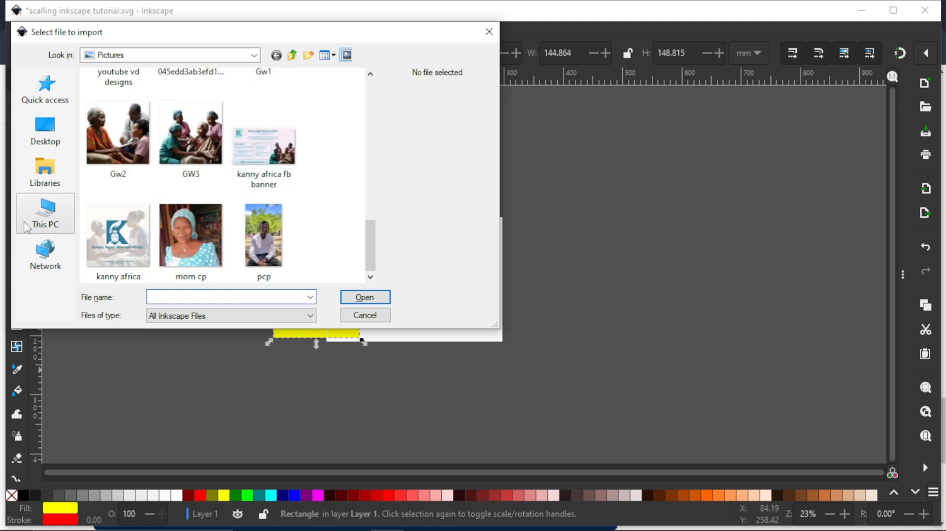
{"action": "left_click_drag", "start_coordinate": [371, 251], "coordinate": [367, 179]}
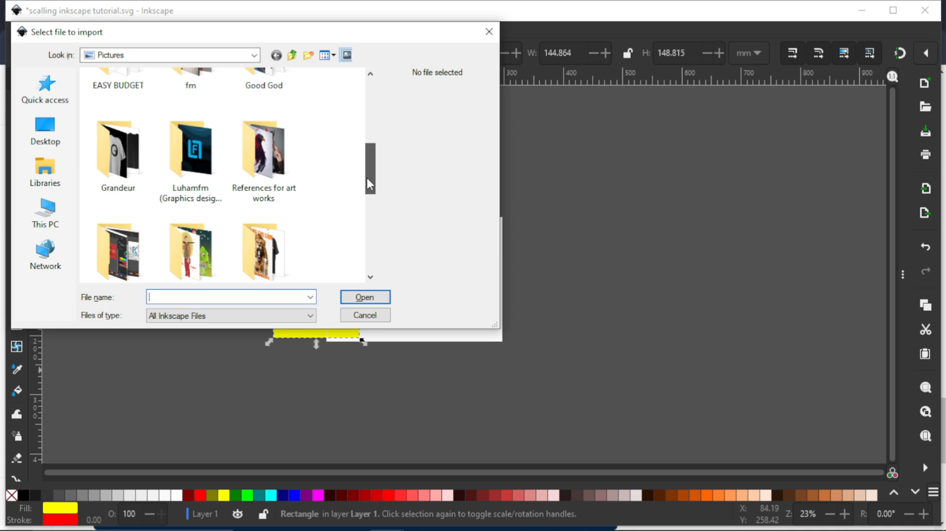
{"action": "double_click", "coordinate": [278, 171]}
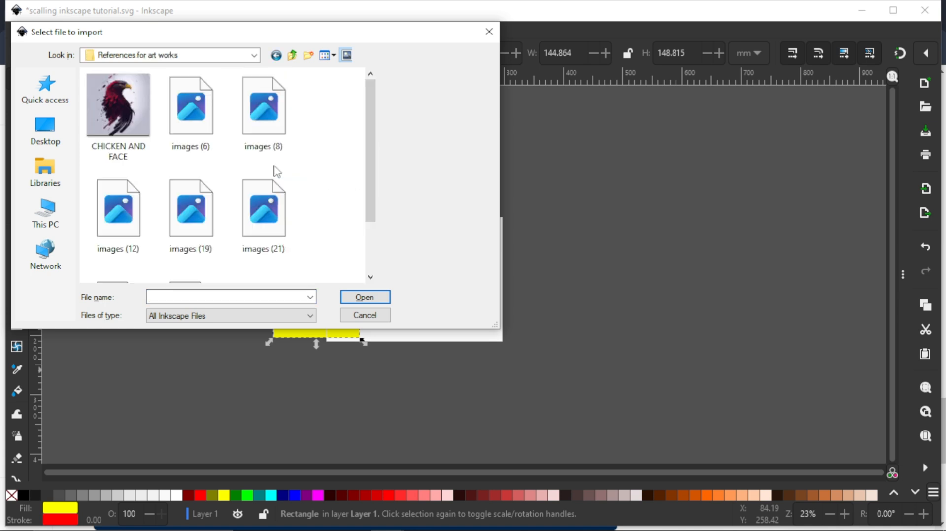
{"action": "double_click", "coordinate": [130, 124]}
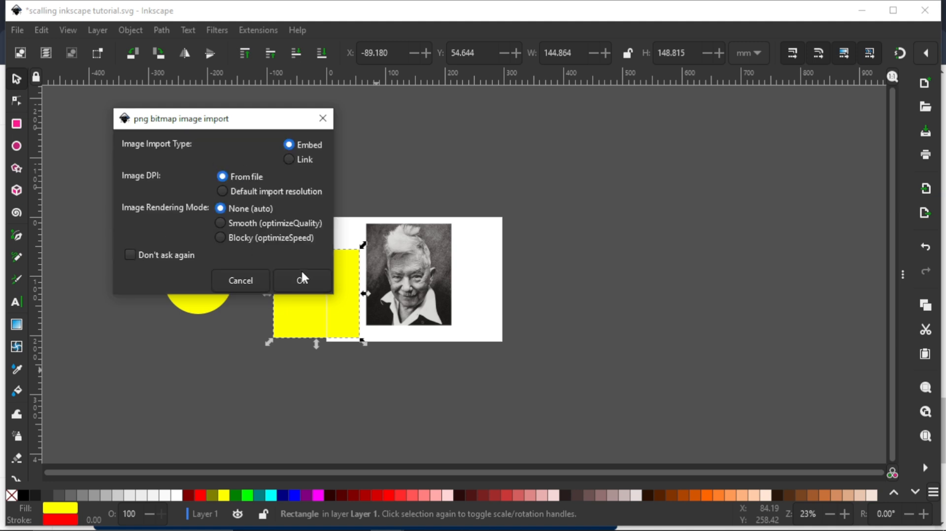
{"action": "left_click", "coordinate": [305, 279]}
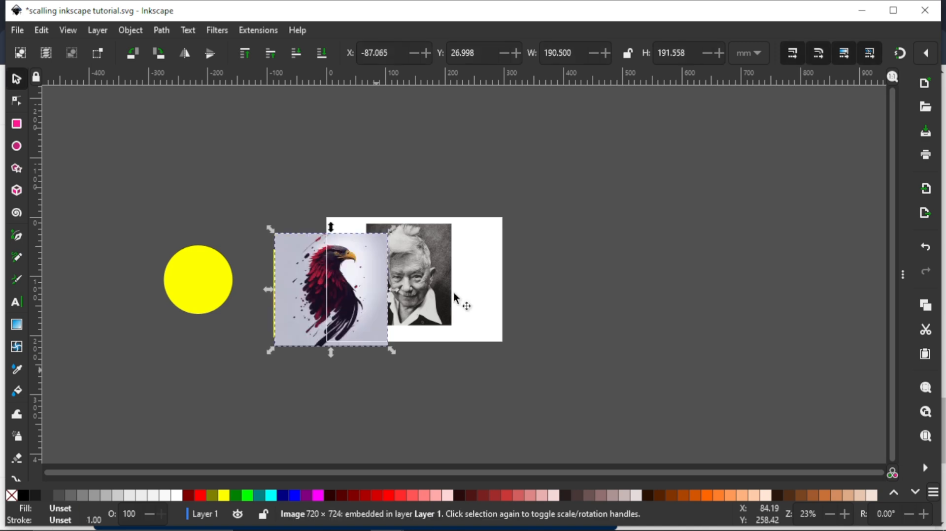
Move the bird image to the portrait's right side and scale it down about its centre to roughly 58 × 58 mm.
{"action": "left_click_drag", "start_coordinate": [363, 286], "coordinate": [510, 269]}
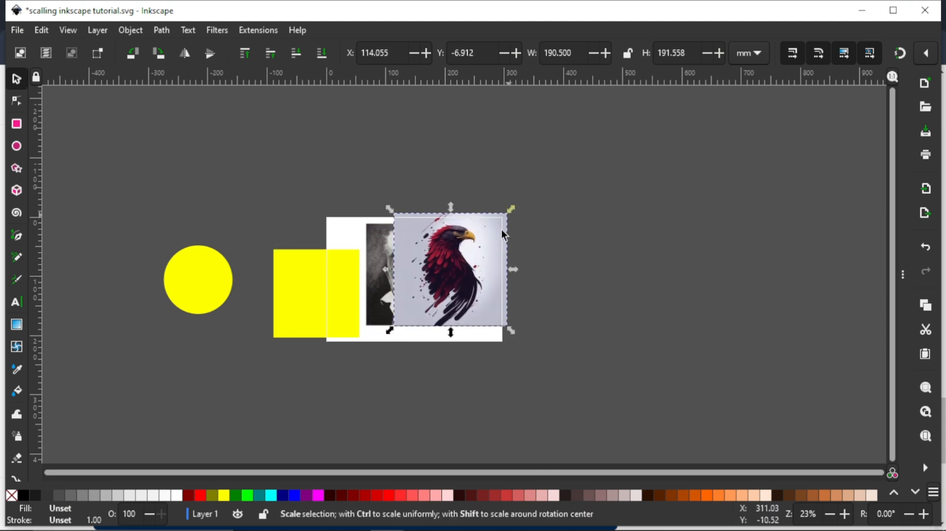
{"action": "left_click_drag", "start_coordinate": [511, 211], "coordinate": [495, 250]}
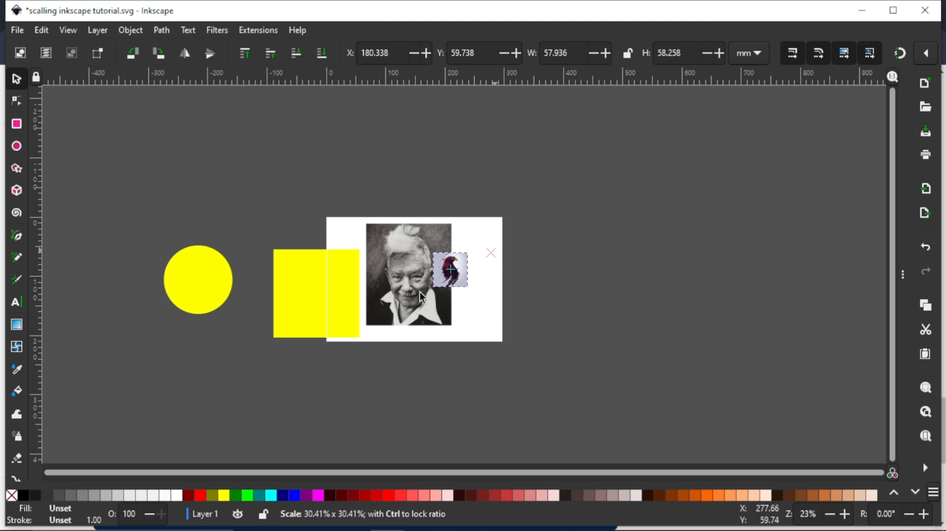
{"action": "left_click_drag", "start_coordinate": [419, 292], "coordinate": [419, 292]}
Move the small bird image over the left half of the portrait's face, to about X 86 mm, Y 75 mm.
{"action": "scroll", "coordinate": [440, 271], "scroll_direction": "down", "scroll_amount": 2}
{"action": "scroll", "coordinate": [439, 270], "scroll_direction": "up", "scroll_amount": 1}
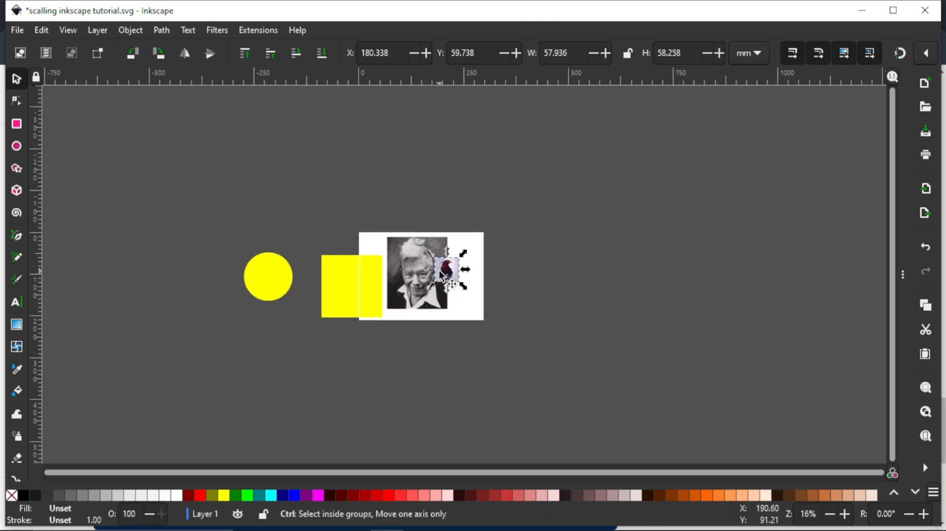
{"action": "scroll", "coordinate": [439, 270], "scroll_direction": "up", "scroll_amount": 1}
{"action": "scroll", "coordinate": [441, 276], "scroll_direction": "up", "scroll_amount": 1}
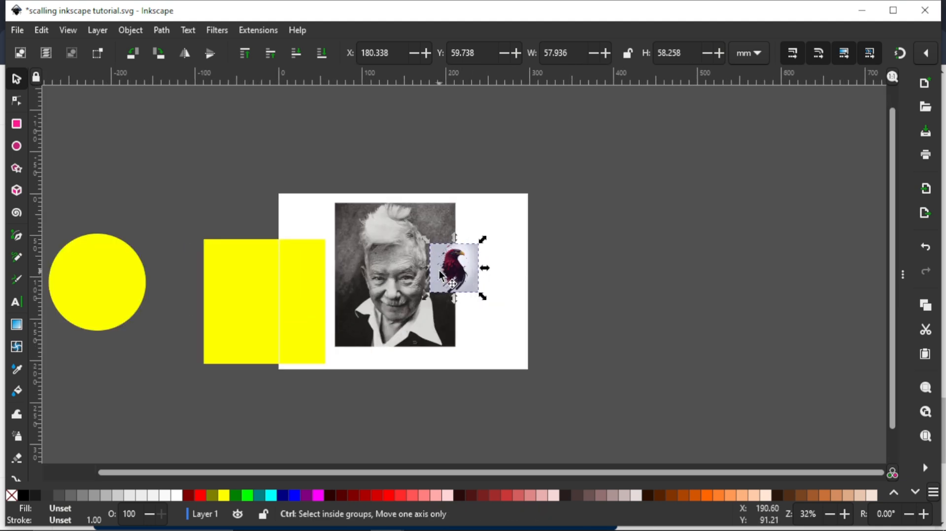
{"action": "scroll", "coordinate": [441, 275], "scroll_direction": "up", "scroll_amount": 2}
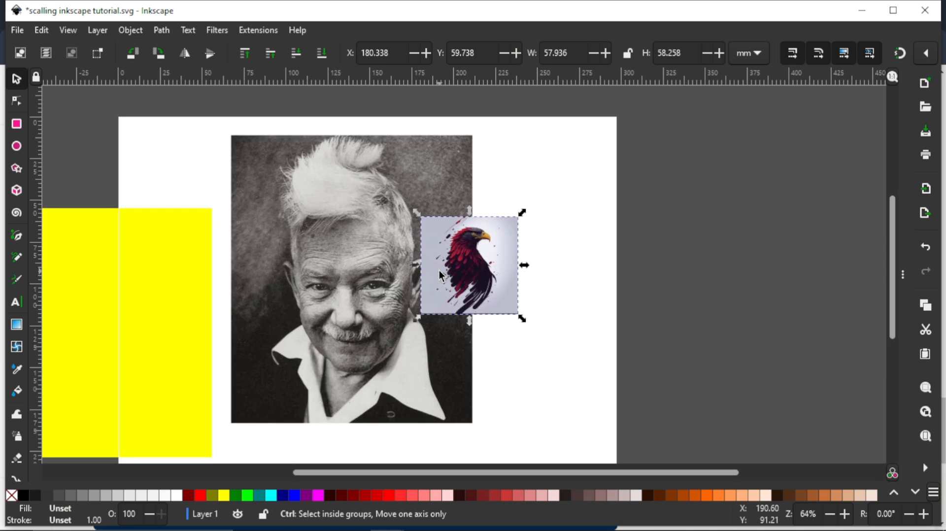
{"action": "scroll", "coordinate": [404, 277], "scroll_direction": "up", "scroll_amount": 1}
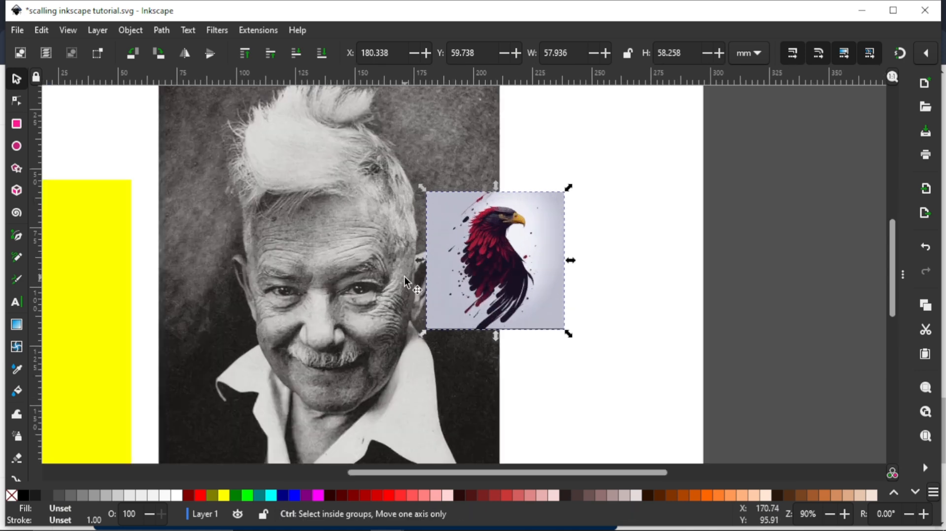
{"action": "scroll", "coordinate": [405, 276], "scroll_direction": "down", "scroll_amount": 1}
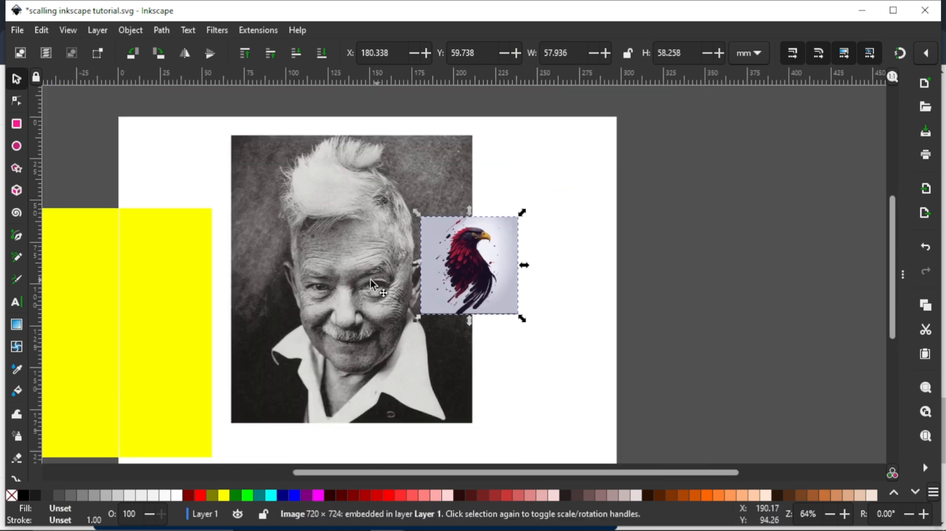
{"action": "left_click_drag", "start_coordinate": [335, 283], "coordinate": [265, 288]}
Move the bird image off the page and back over the middle of the portrait's face, at about X 108 mm, Y 77 mm.
{"action": "left_click", "coordinate": [383, 204]}
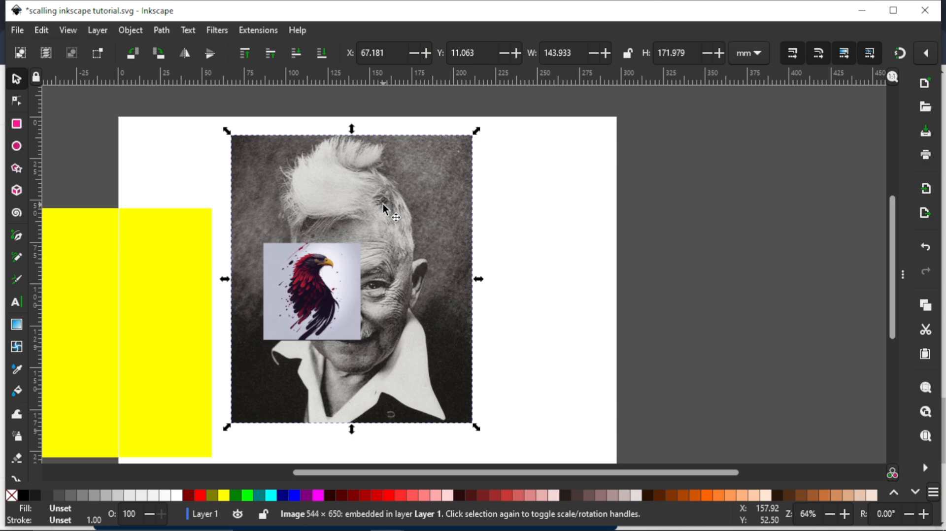
{"action": "left_click", "coordinate": [342, 291]}
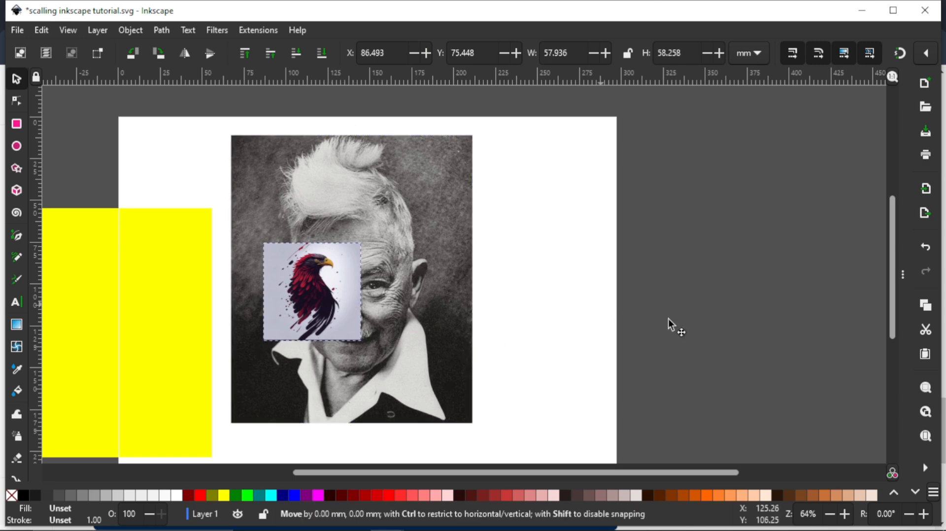
{"action": "left_click_drag", "start_coordinate": [668, 318], "coordinate": [766, 295]}
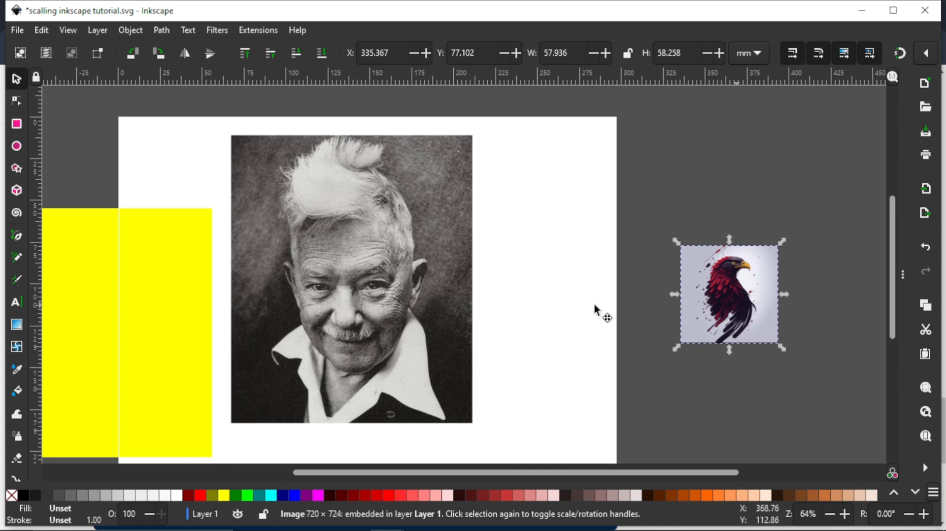
{"action": "left_click_drag", "start_coordinate": [594, 304], "coordinate": [346, 306]}
{"action": "scroll", "coordinate": [369, 306], "scroll_direction": "up", "scroll_amount": 1}
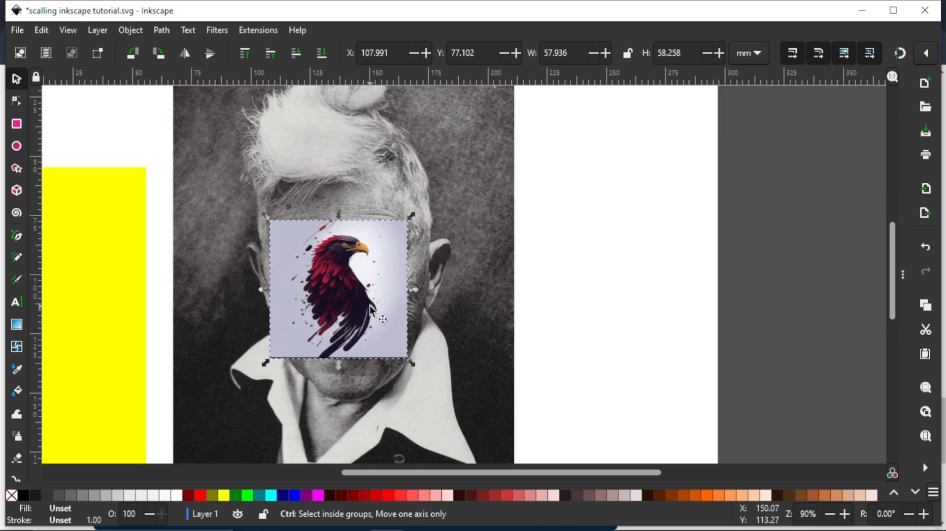
Move the yellow circle onto the portrait around the bird image, to about X 70 mm, Y 39 mm.
{"action": "scroll", "coordinate": [370, 309], "scroll_direction": "down", "scroll_amount": 6}
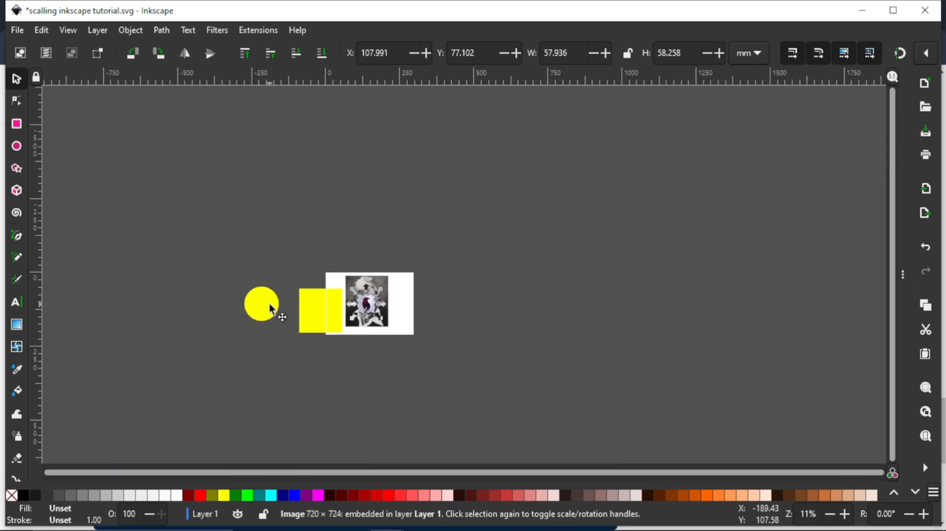
{"action": "left_click", "coordinate": [269, 305]}
{"action": "mouse_move", "coordinate": [386, 300]}
{"action": "left_mouse_down"}
{"action": "mouse_move", "coordinate": [395, 301]}
{"action": "mouse_move", "coordinate": [370, 304]}
{"action": "left_mouse_up"}
{"action": "scroll", "coordinate": [371, 308], "scroll_direction": "up", "scroll_amount": 3}
{"action": "scroll", "coordinate": [370, 306], "scroll_direction": "up", "scroll_amount": 1}
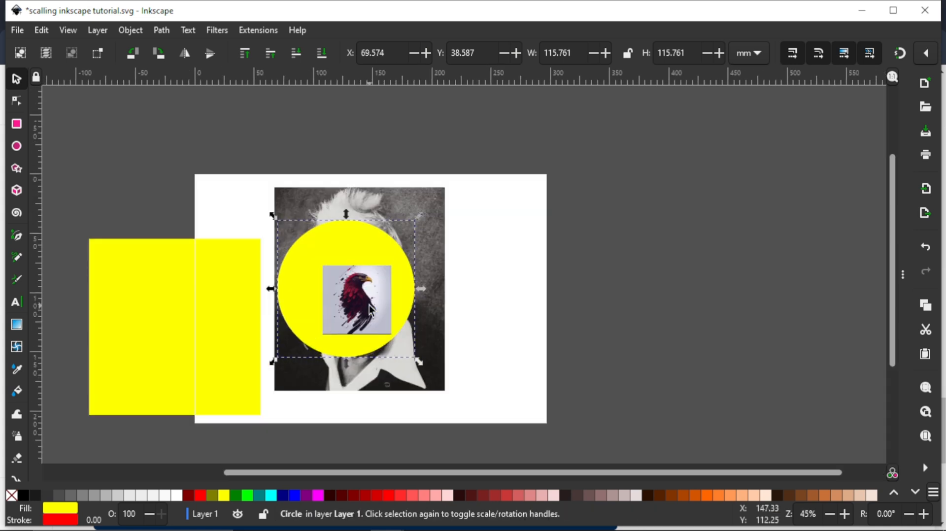
{"action": "scroll", "coordinate": [371, 310], "scroll_direction": "up", "scroll_amount": 2}
Shift the yellow circle right to about X 75 mm and raise it to the top, above the bird image.
{"action": "left_click", "coordinate": [412, 254]}
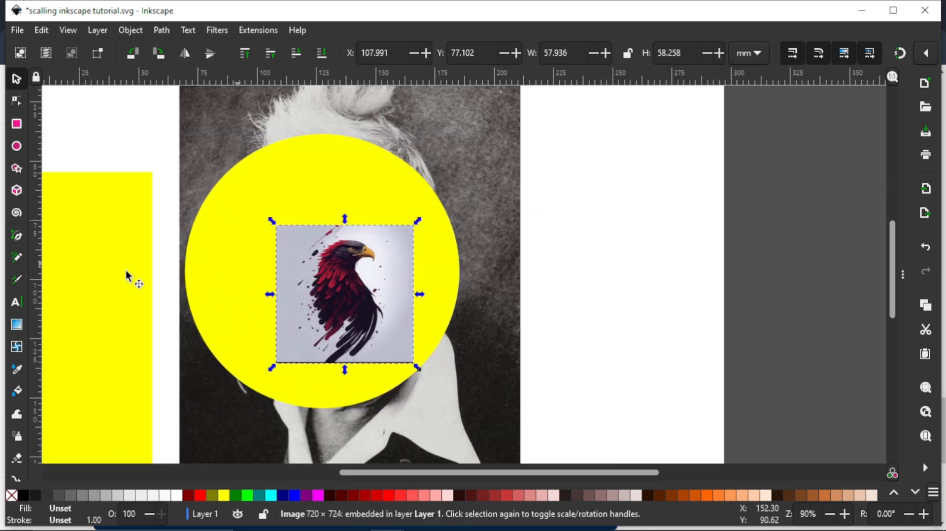
{"action": "left_click", "coordinate": [312, 190]}
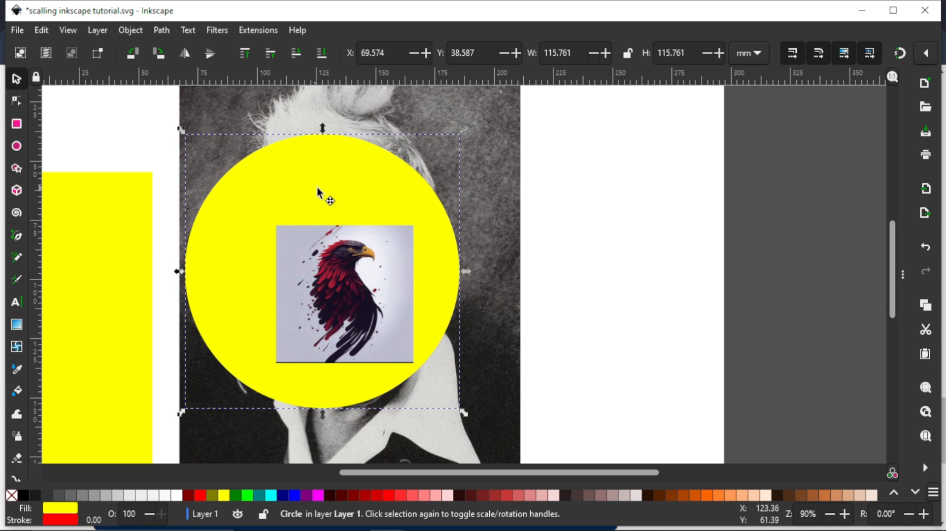
{"action": "left_click_drag", "start_coordinate": [317, 188], "coordinate": [332, 187]}
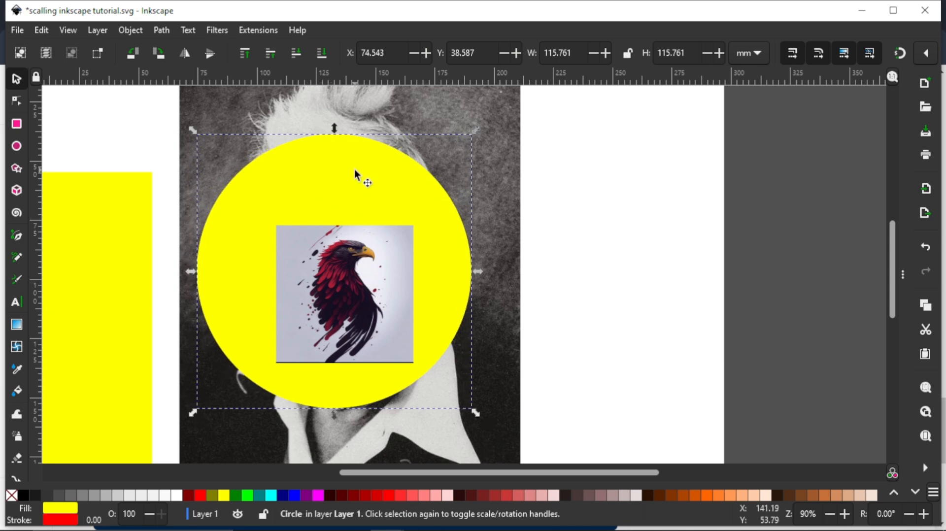
{"action": "left_click", "coordinate": [245, 53]}
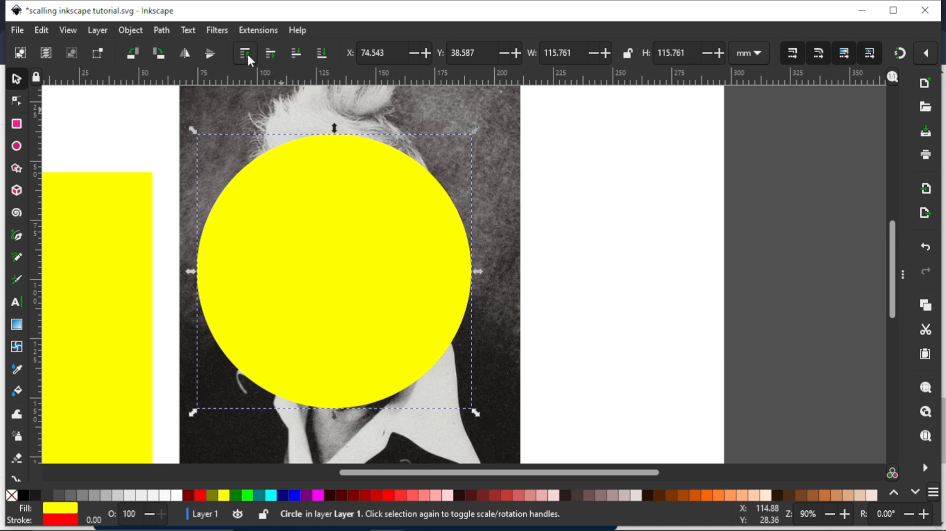
{"action": "right_click", "coordinate": [366, 223]}
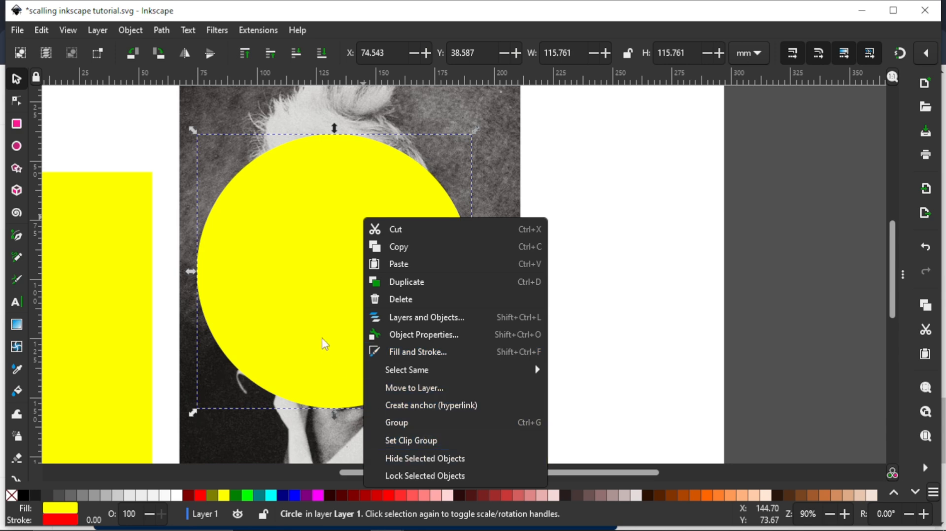
{"action": "left_click", "coordinate": [335, 299]}
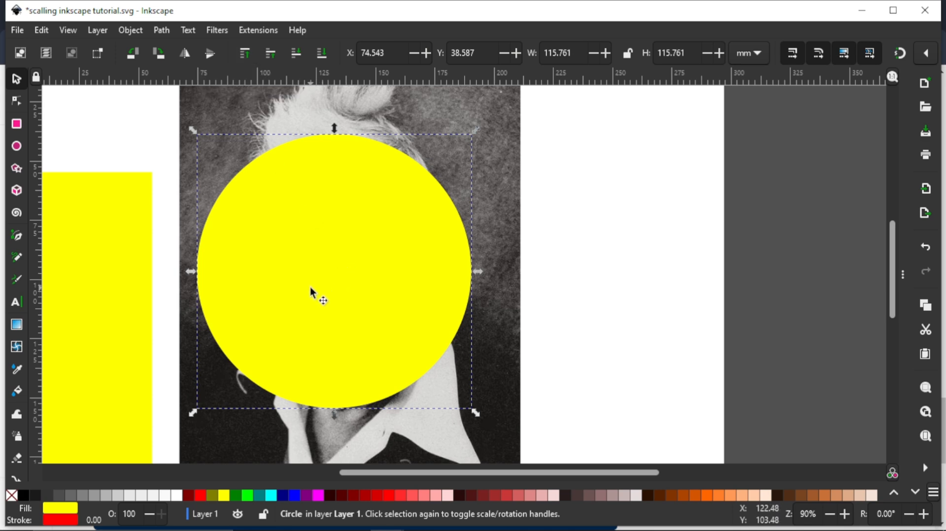
Select the bird image hidden beneath the yellow circle, and add the portrait and the circle to the selection.
{"action": "key", "text": "alt"}
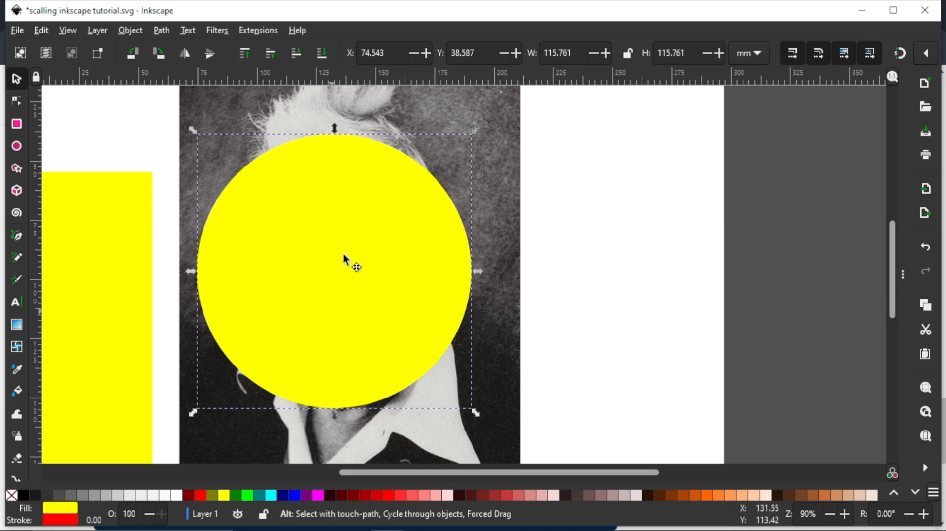
{"action": "left_click", "coordinate": [344, 255], "text": "alt"}
{"action": "left_click", "coordinate": [344, 255], "text": "alt"}
{"action": "left_click", "coordinate": [344, 272], "text": "alt"}
{"action": "left_click", "coordinate": [344, 299], "text": "alt"}
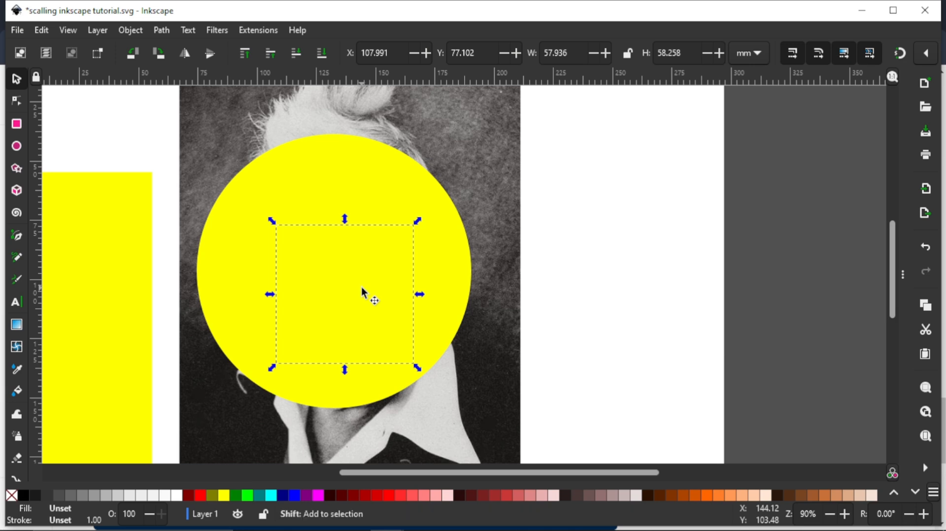
{"action": "left_click", "coordinate": [476, 143], "text": "shift"}
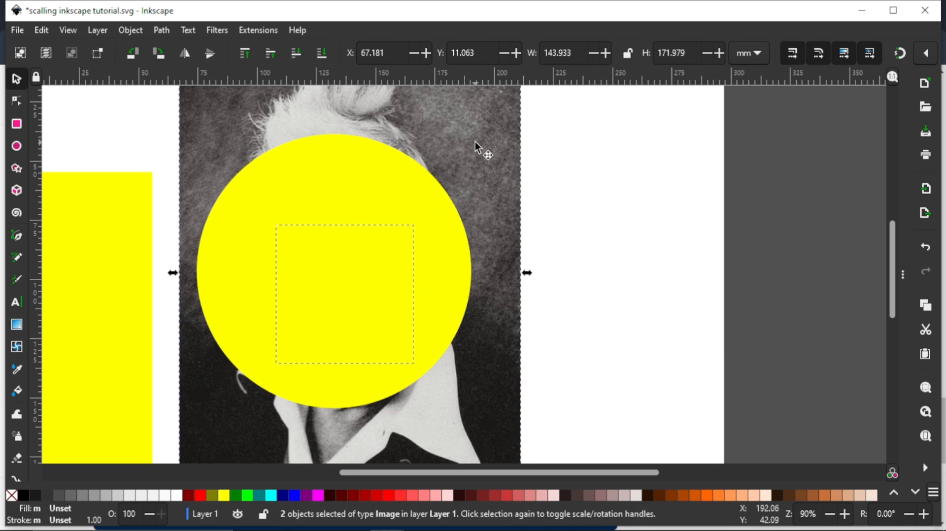
{"action": "left_click", "coordinate": [394, 176], "text": "shift"}
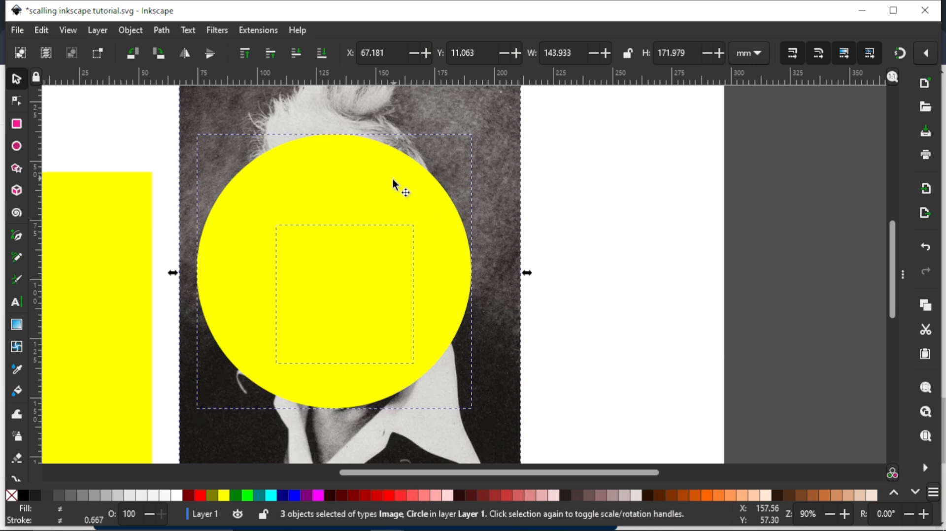
Select the circle, bird image and portrait together and clip both images to the circle's shape.
{"action": "scroll", "coordinate": [392, 179], "scroll_direction": "down", "scroll_amount": 2}
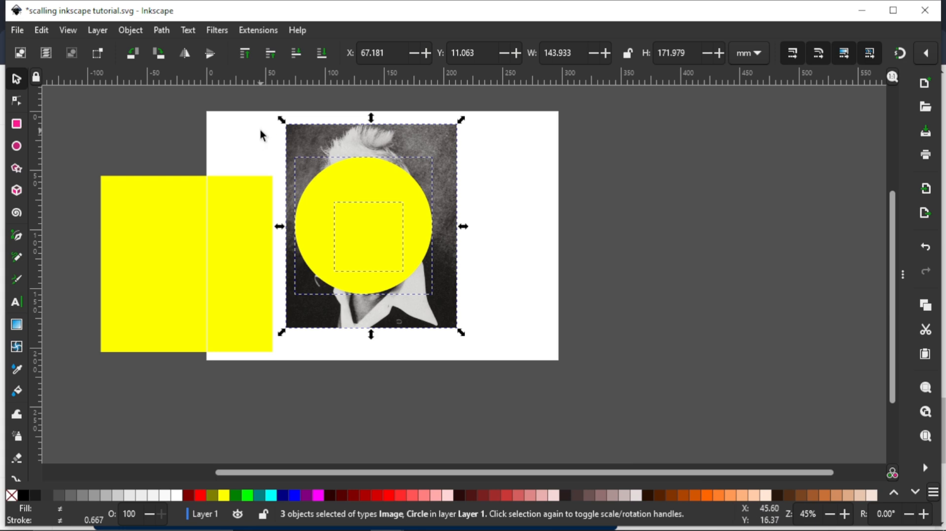
{"action": "left_click", "coordinate": [261, 129]}
{"action": "left_click_drag", "start_coordinate": [257, 97], "coordinate": [531, 340]}
{"action": "right_click", "coordinate": [386, 235]}
{"action": "left_click", "coordinate": [428, 447]}
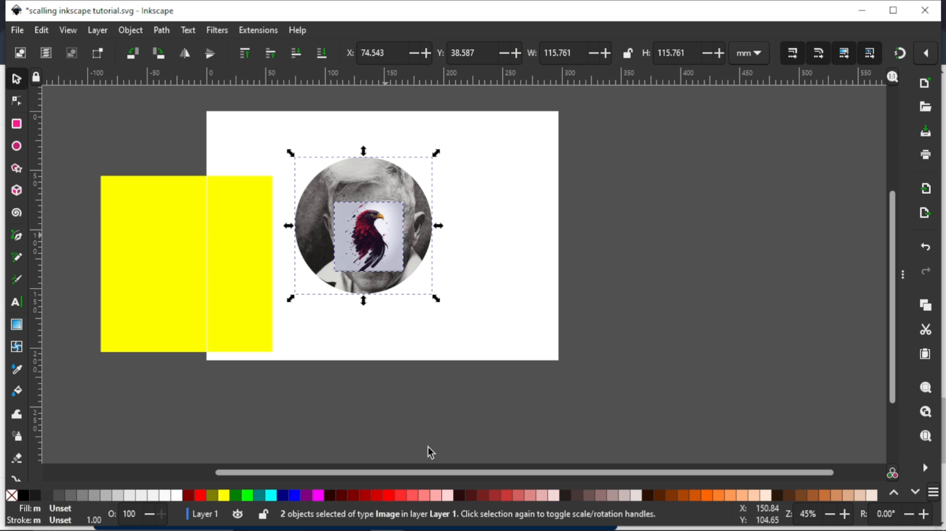
Release the clip from the bird image and the portrait.
{"action": "right_click", "coordinate": [315, 203]}
{"action": "left_click", "coordinate": [393, 235]}
{"action": "right_click", "coordinate": [393, 236]}
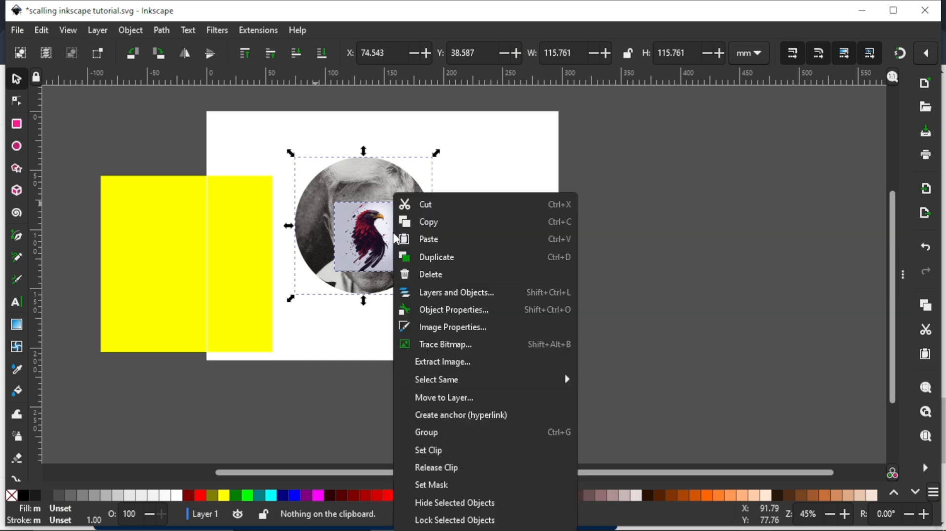
{"action": "left_click", "coordinate": [447, 462]}
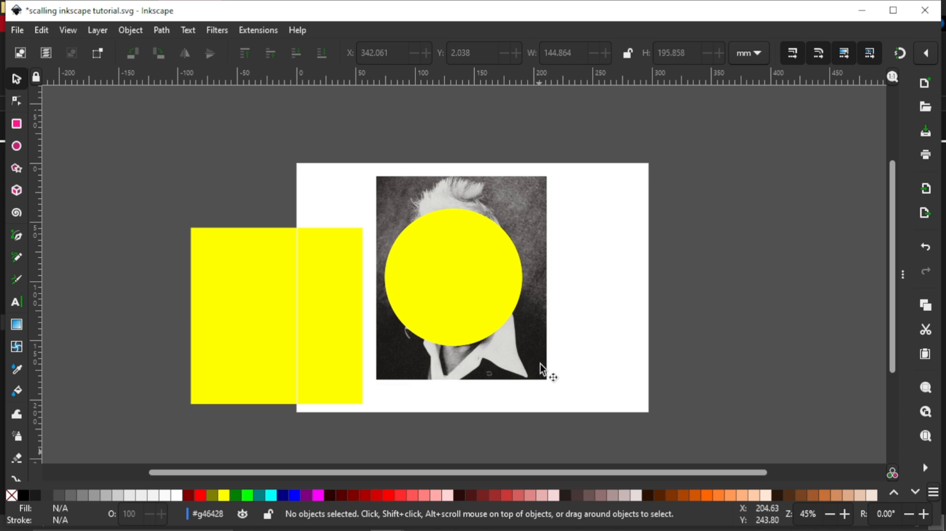
Delete the portrait image and move the yellow rectangle over the circle in the middle of the page.
{"action": "left_click", "coordinate": [541, 364]}
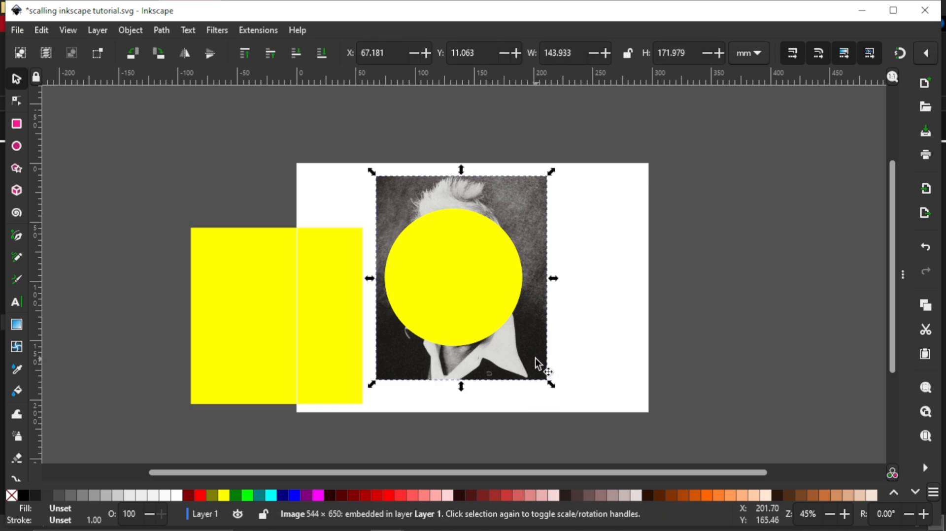
{"action": "key", "text": "Delete"}
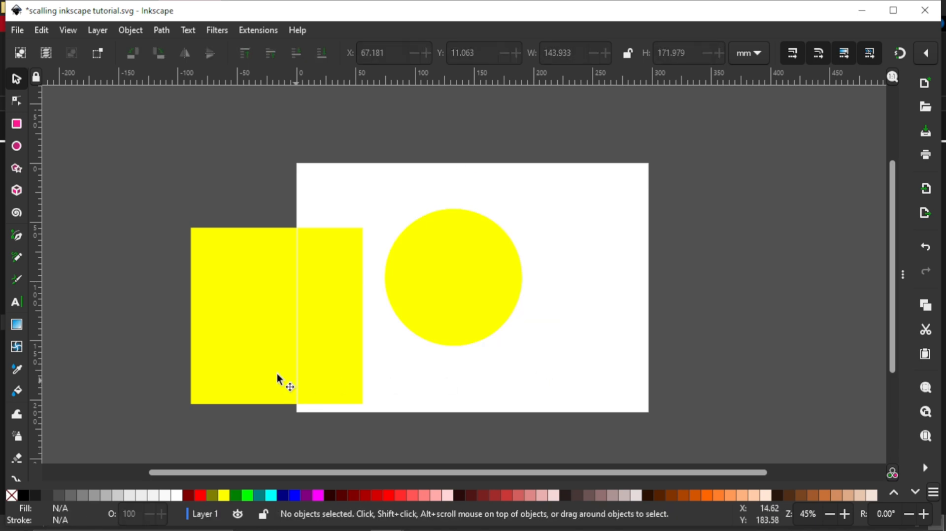
{"action": "left_click_drag", "start_coordinate": [290, 359], "coordinate": [495, 361]}
Move the uppermost circle to about X 94 mm, Y -8 mm, and delete the bird image beneath it.
{"action": "left_click", "coordinate": [453, 226]}
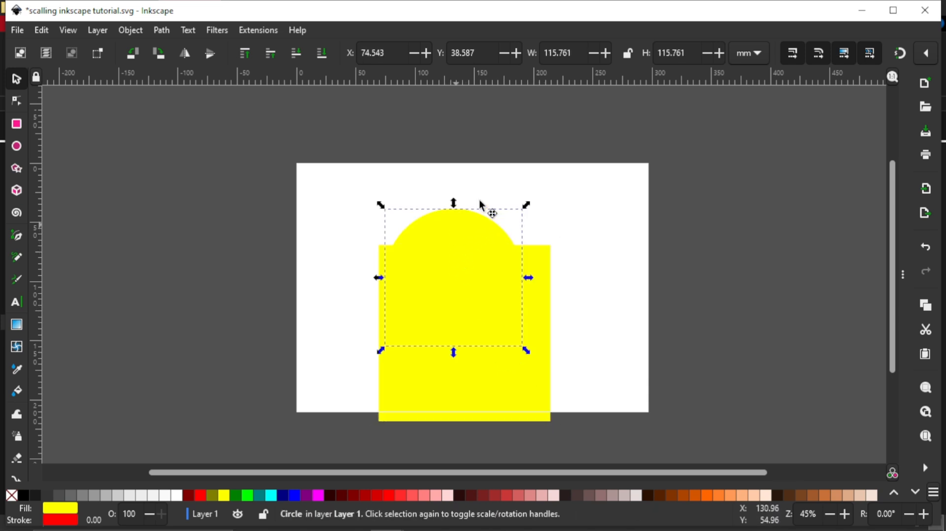
{"action": "left_click_drag", "start_coordinate": [480, 199], "coordinate": [478, 168]}
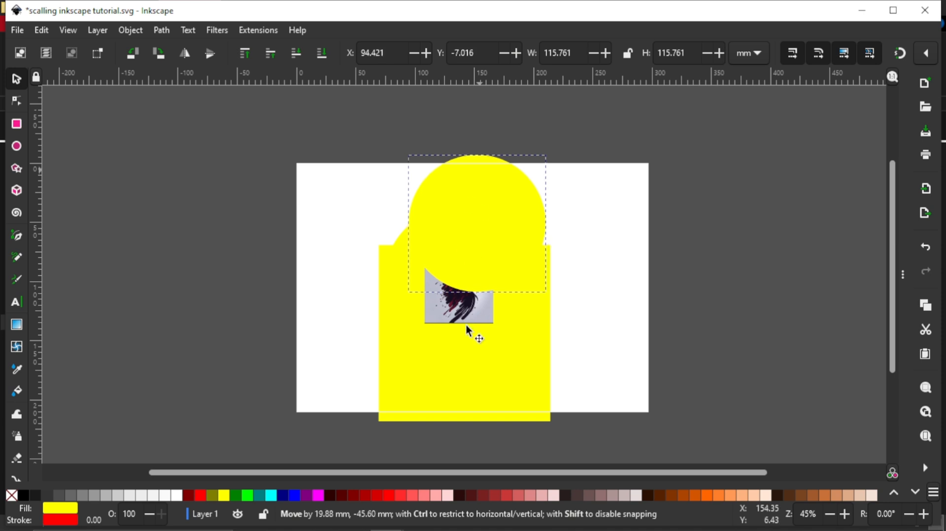
{"action": "left_click", "coordinate": [465, 318]}
{"action": "left_click", "coordinate": [456, 307]}
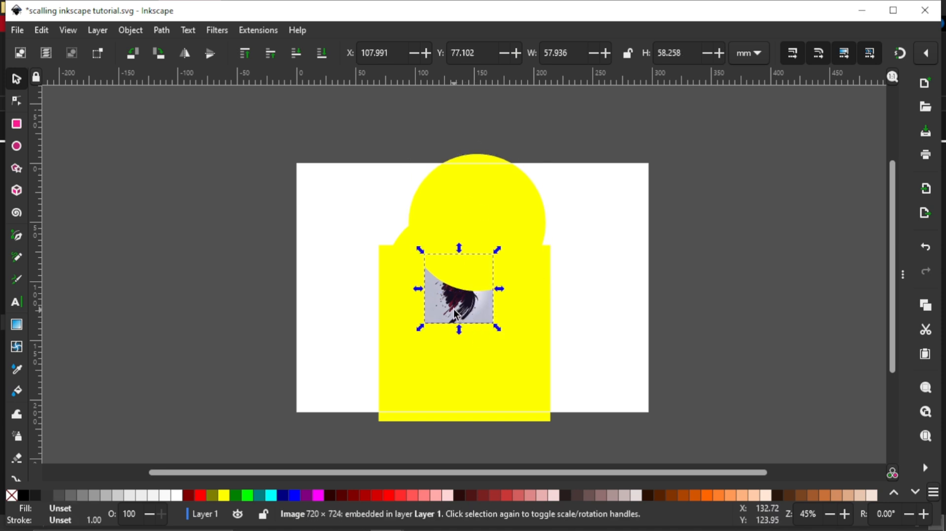
{"action": "key", "text": "Delete"}
Move the yellow rectangle aside to the page's right edge and delete the lower leftover circle.
{"action": "left_click_drag", "start_coordinate": [507, 327], "coordinate": [637, 290]}
{"action": "left_click", "coordinate": [419, 307]}
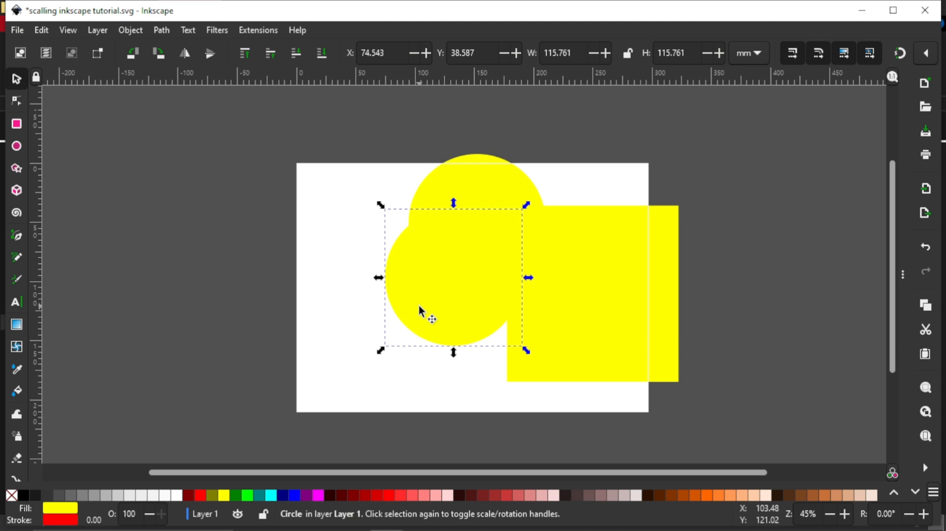
{"action": "key", "text": "Delete"}
Place the rectangle over the circle's lower half at about X 81 mm, Y 38 mm, and scale both down together to about 94 × 127 mm.
{"action": "left_click_drag", "start_coordinate": [583, 295], "coordinate": [468, 298]}
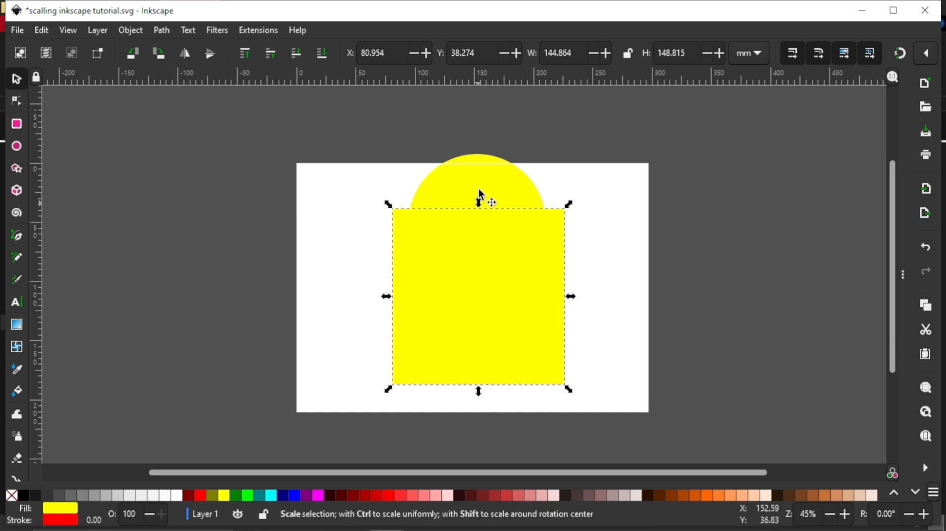
{"action": "left_click", "coordinate": [487, 201]}
{"action": "left_click_drag", "start_coordinate": [328, 114], "coordinate": [631, 424]}
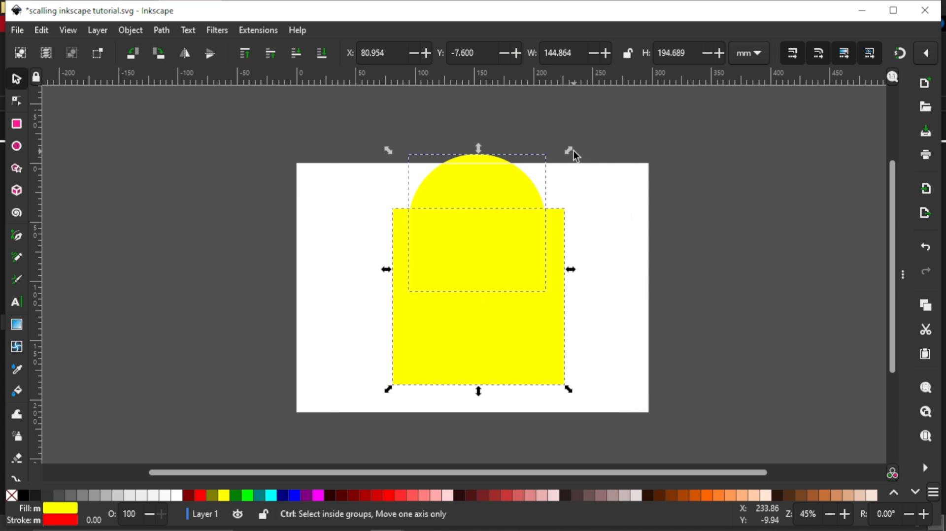
{"action": "left_click_drag", "start_coordinate": [569, 150], "coordinate": [557, 224]}
{"action": "left_click", "coordinate": [557, 235]}
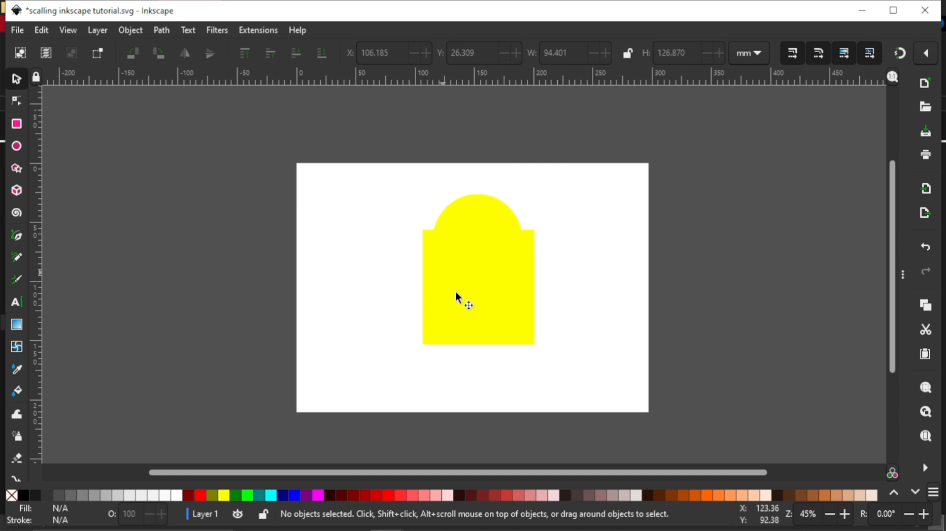
Try moving the rectangle and the circle separately toward the page's left edge, and undo both moves.
{"action": "left_click", "coordinate": [496, 306]}
{"action": "left_click_drag", "start_coordinate": [495, 305], "coordinate": [365, 294]}
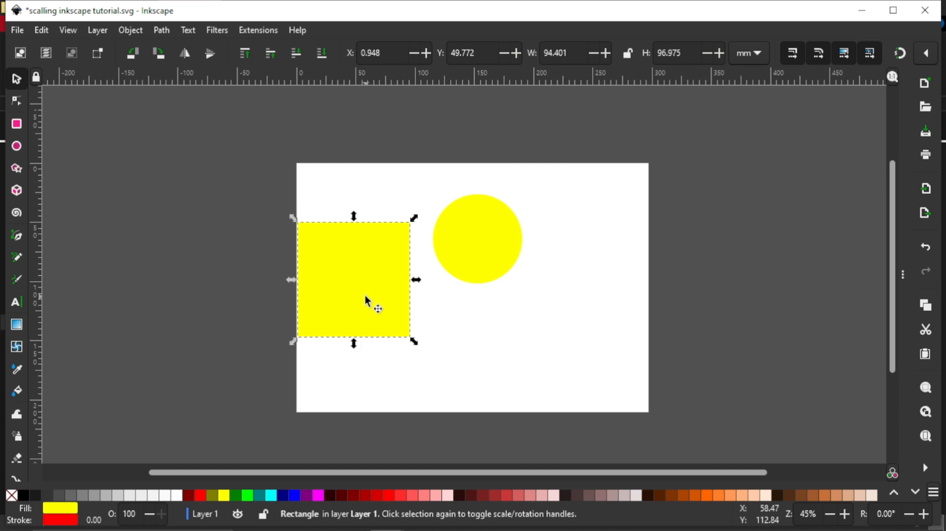
{"action": "left_click", "coordinate": [483, 247]}
{"action": "key", "text": "e"}
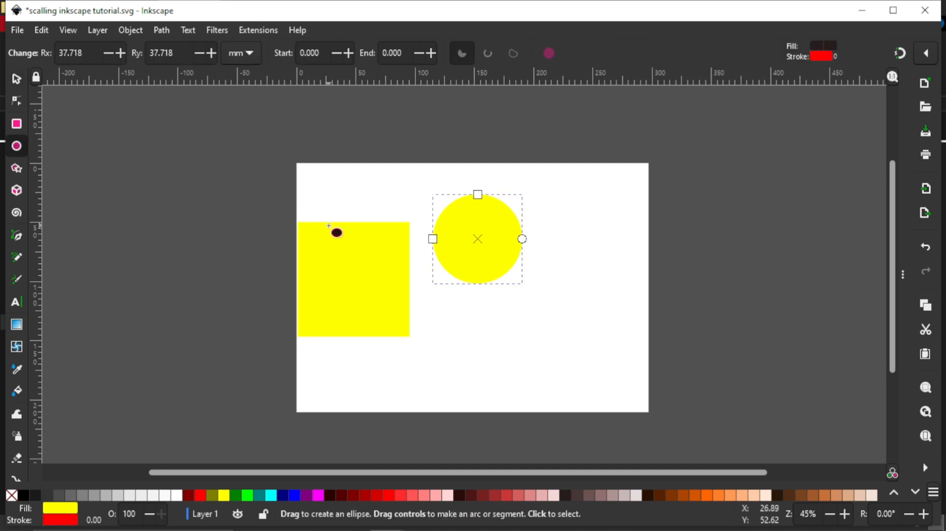
{"action": "left_click", "coordinate": [16, 78]}
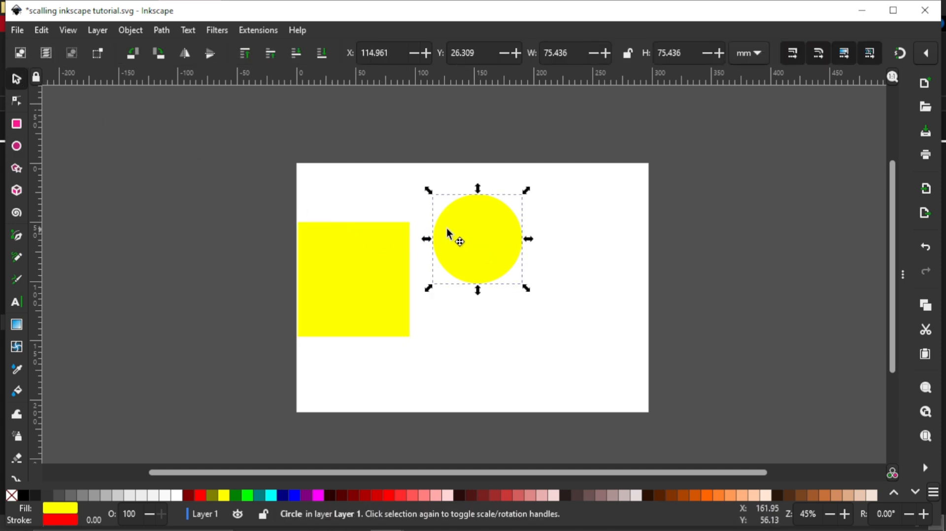
{"action": "left_click_drag", "start_coordinate": [447, 229], "coordinate": [324, 214]}
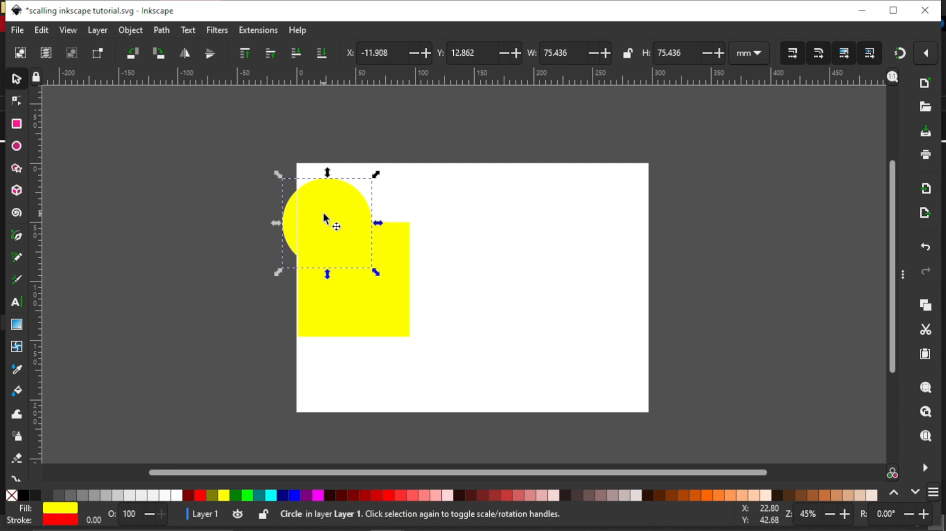
{"action": "key", "text": "ctrl+z"}
{"action": "key", "text": "ctrl+z"}
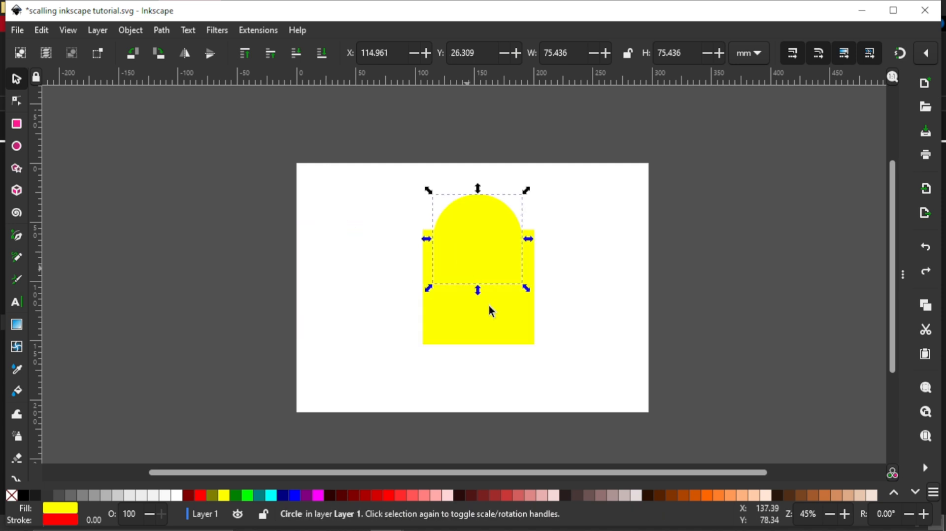
Shift the circle and rectangle together to about X 109 mm, Y 25 mm, and group them.
{"action": "left_click", "coordinate": [512, 336], "text": "shift"}
{"action": "mouse_move", "coordinate": [423, 326]}
{"action": "left_mouse_down"}
{"action": "mouse_move", "coordinate": [351, 319]}
{"action": "mouse_move", "coordinate": [438, 320]}
{"action": "left_mouse_up"}
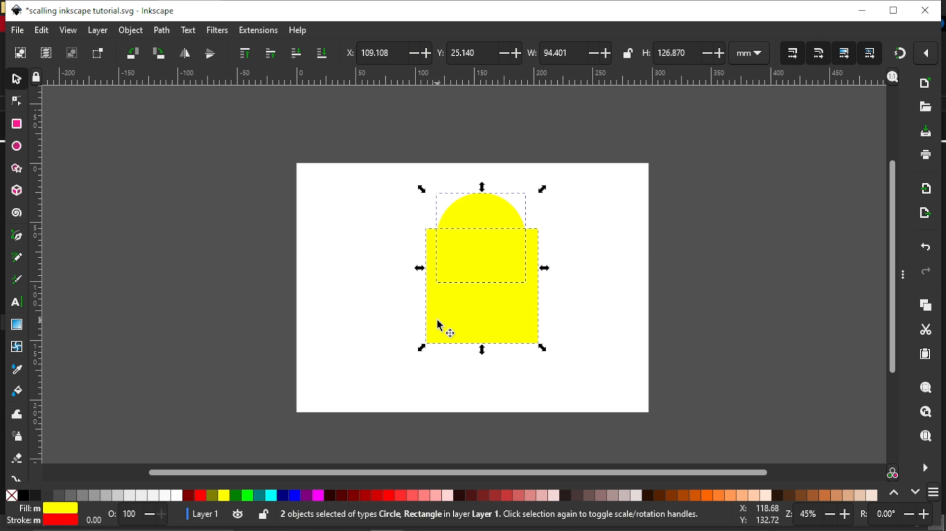
{"action": "right_click", "coordinate": [469, 318]}
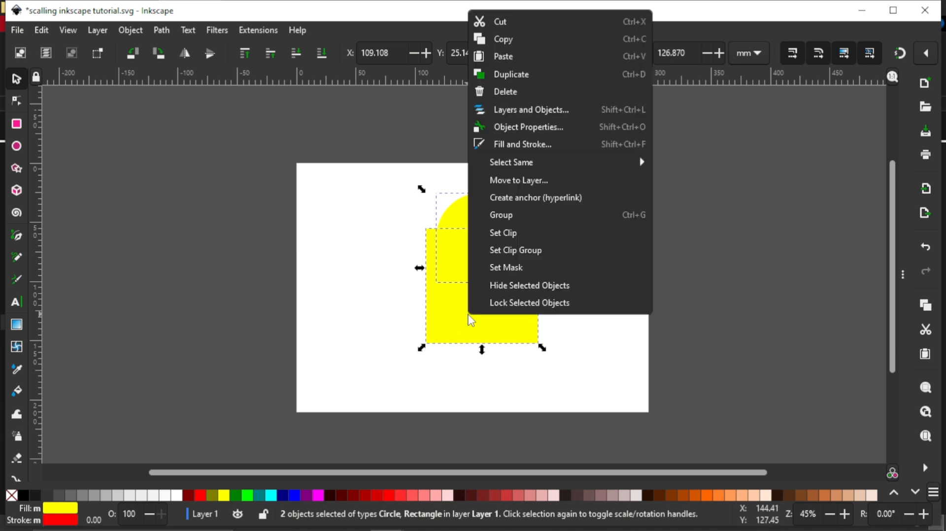
{"action": "left_click", "coordinate": [513, 215]}
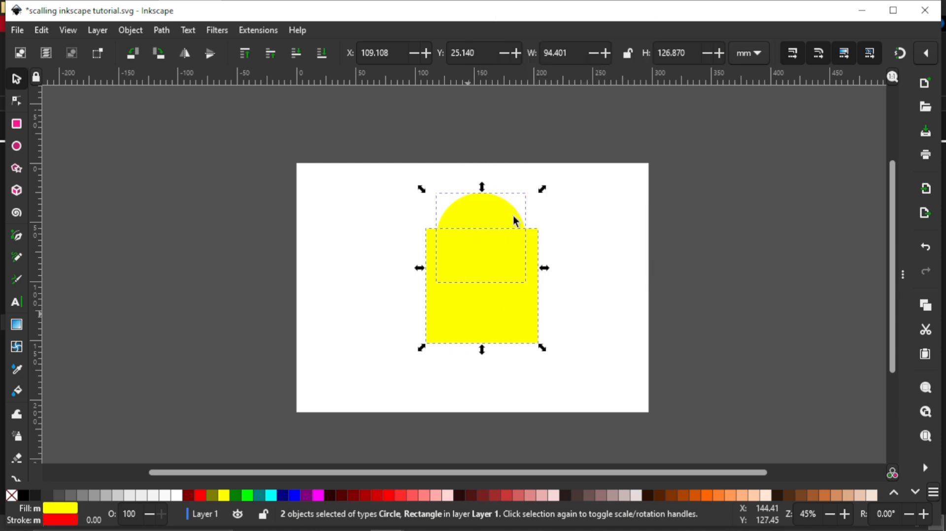
Move the grouped shape to about X 85 mm, Y 20 mm.
{"action": "left_click", "coordinate": [617, 271]}
{"action": "left_click", "coordinate": [498, 292]}
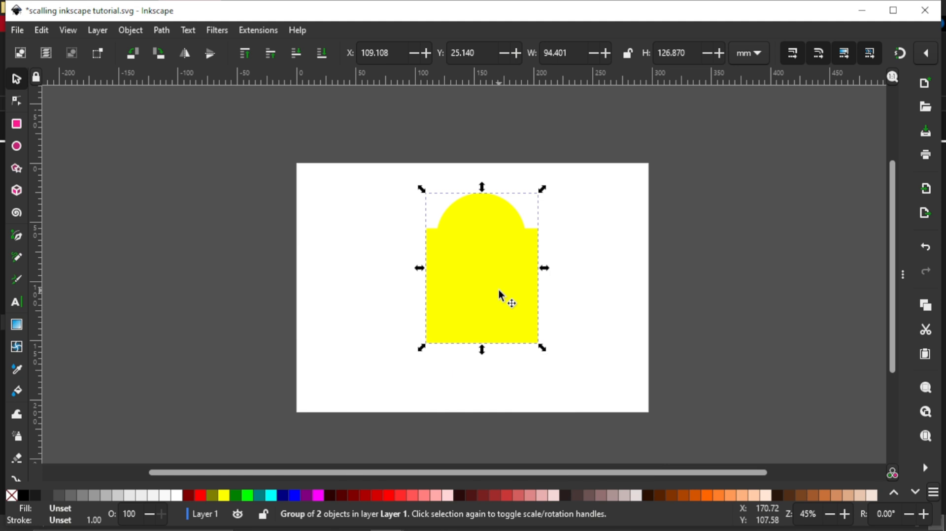
{"action": "left_click_drag", "start_coordinate": [499, 291], "coordinate": [467, 284]}
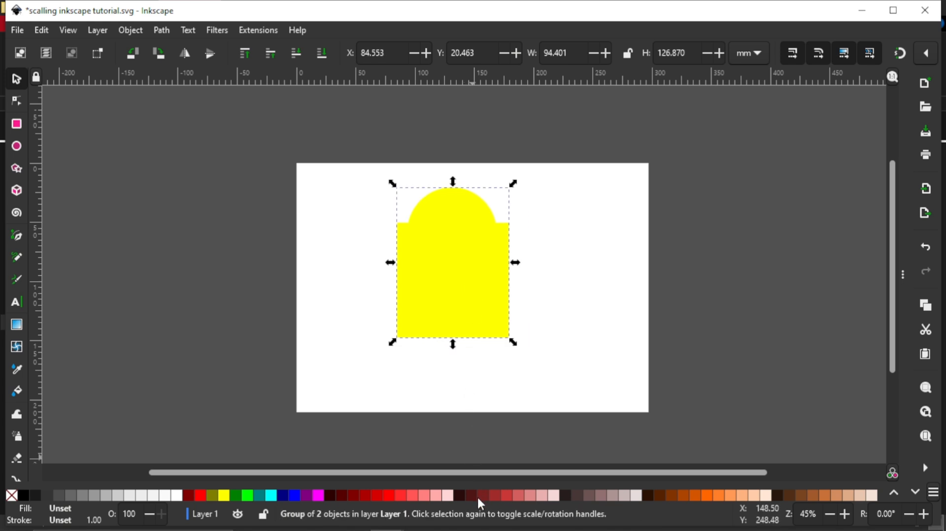
Try recolouring only the group's circle dark brown, and undo the change.
{"action": "left_click_drag", "start_coordinate": [470, 496], "coordinate": [473, 258]}
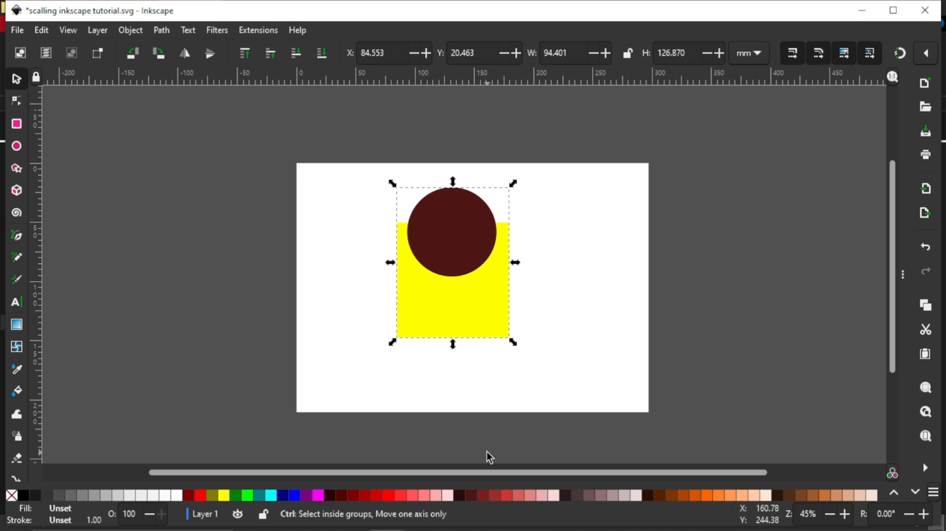
{"action": "key", "text": "ctrl+z"}
Try several fill colours on the whole group, from dark brown through dusty pink and orange, and settle on light orange.
{"action": "left_click", "coordinate": [457, 498]}
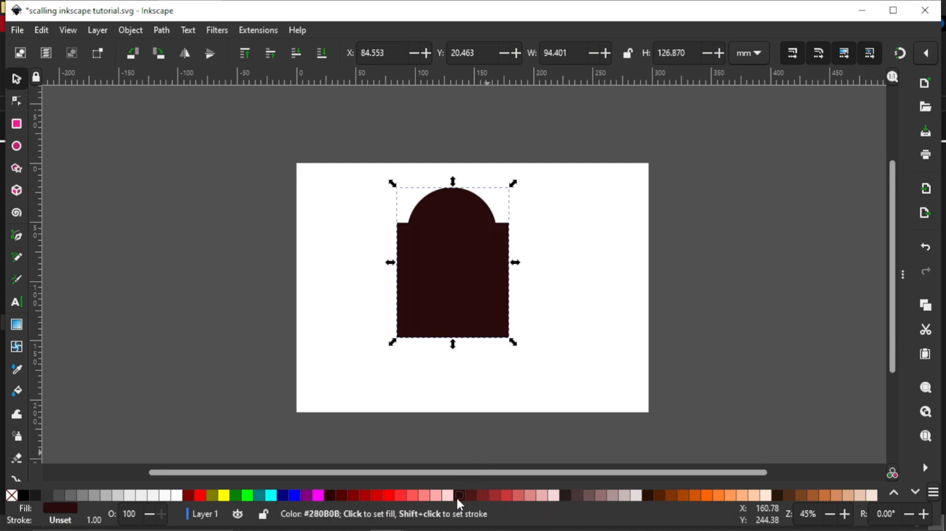
{"action": "left_click", "coordinate": [616, 497]}
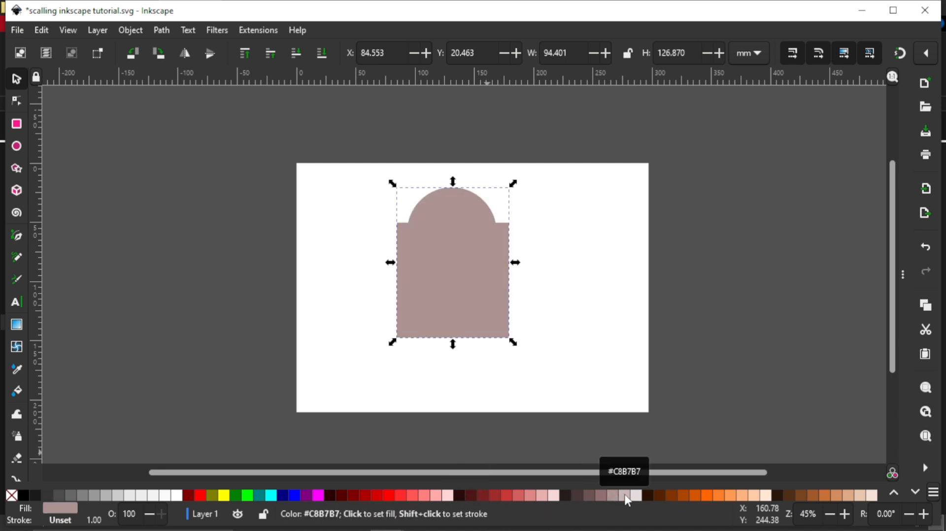
{"action": "left_click", "coordinate": [683, 494]}
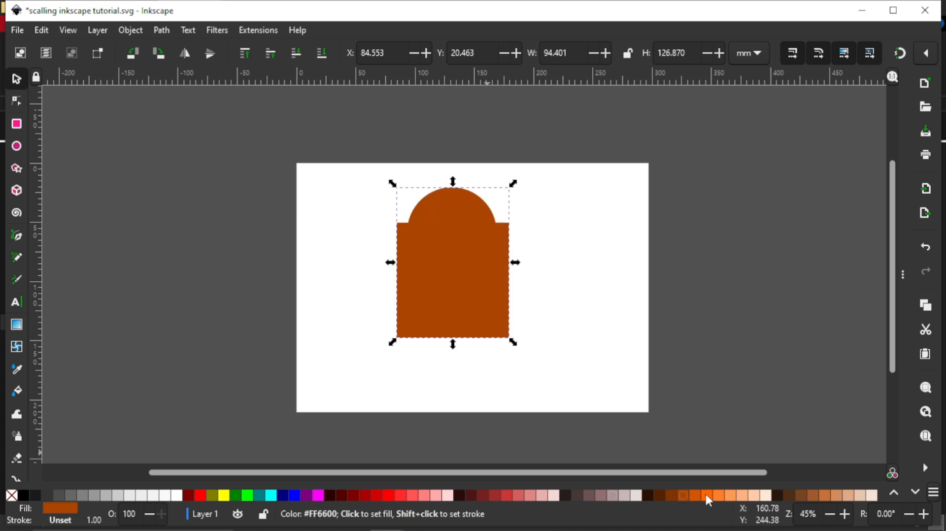
{"action": "left_click", "coordinate": [728, 497]}
{"action": "left_click", "coordinate": [743, 496]}
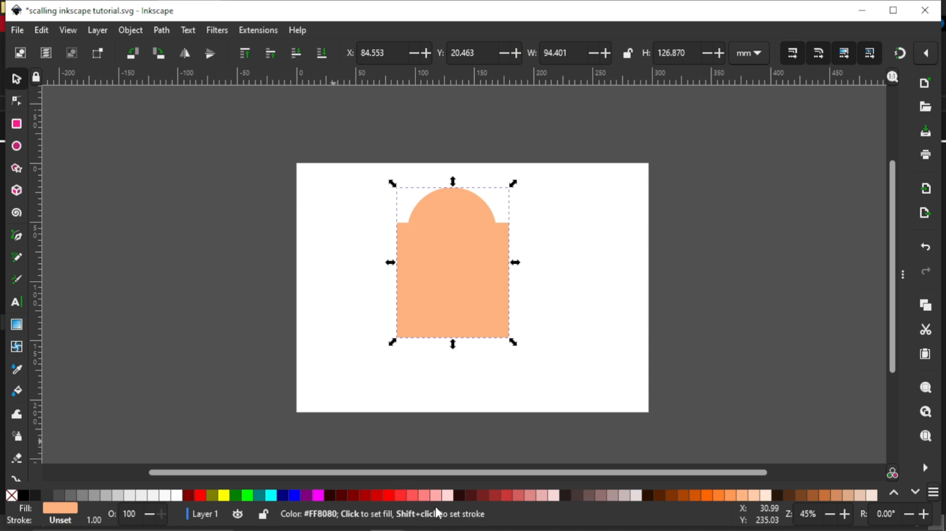
Try filling only the group's circle with dark brown #280B0B, undo it and deselect the group.
{"action": "left_click_drag", "start_coordinate": [458, 495], "coordinate": [444, 223]}
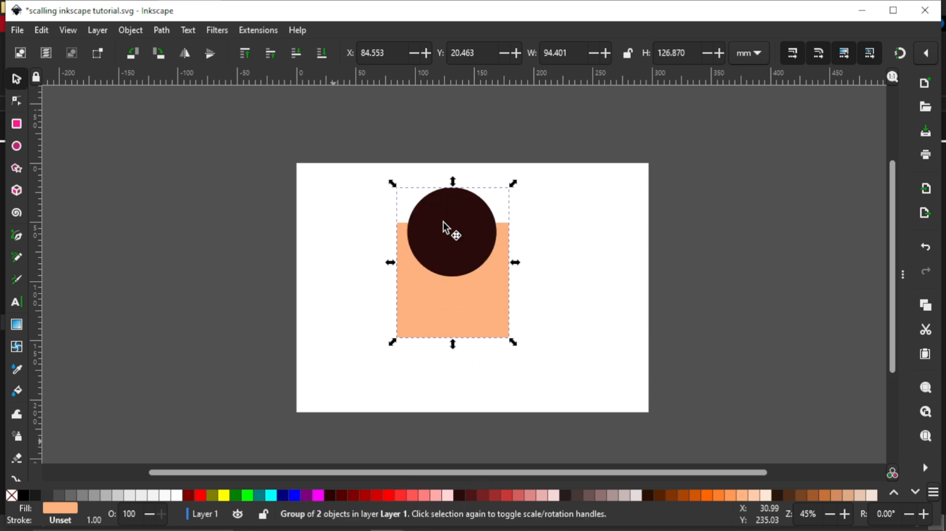
{"action": "key", "text": "ctrl+z"}
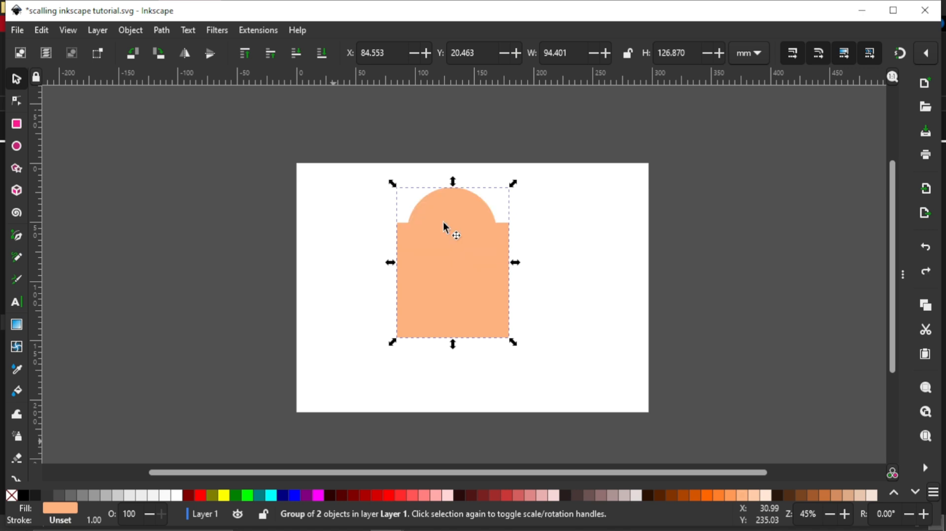
{"action": "left_click", "coordinate": [518, 288]}
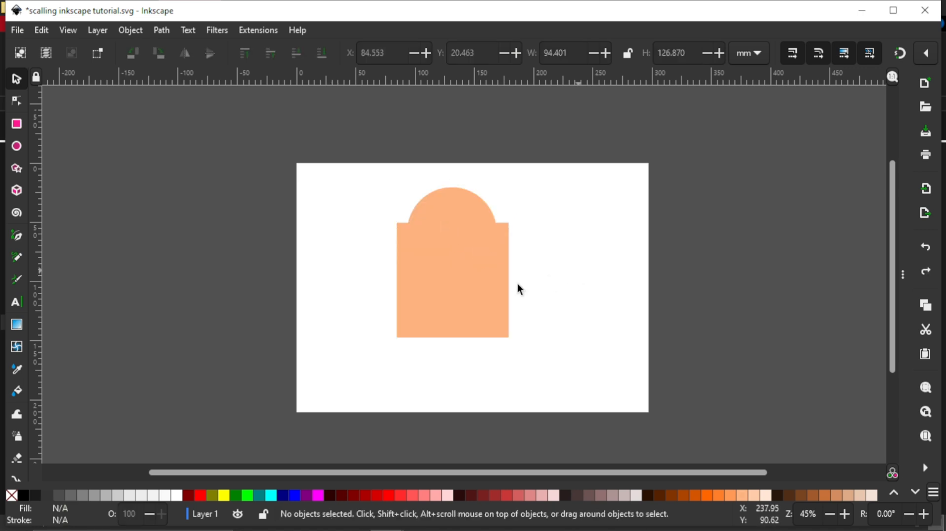
Try red and dark brown fills on the whole group, settle on medium brown #784421, and deselect it.
{"action": "left_click", "coordinate": [495, 298]}
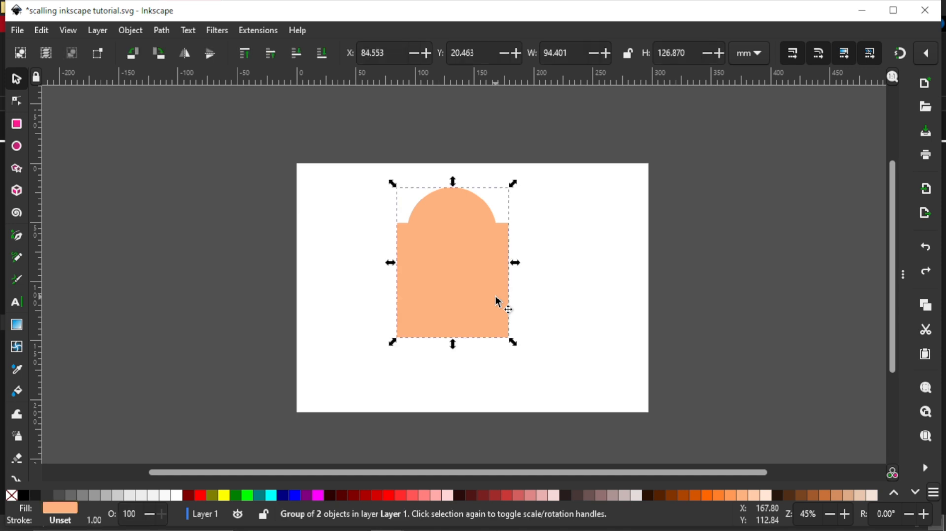
{"action": "left_click", "coordinate": [507, 496]}
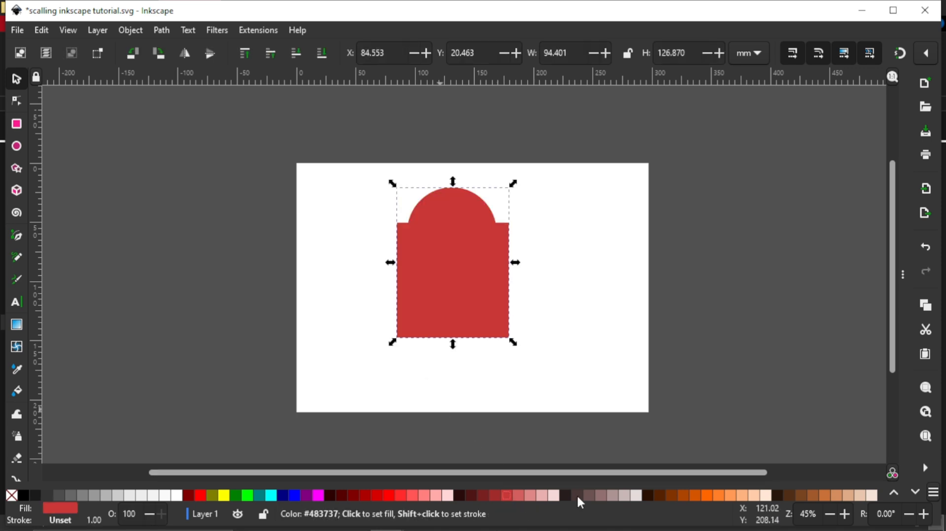
{"action": "left_click", "coordinate": [577, 495]}
{"action": "left_click", "coordinate": [658, 496]}
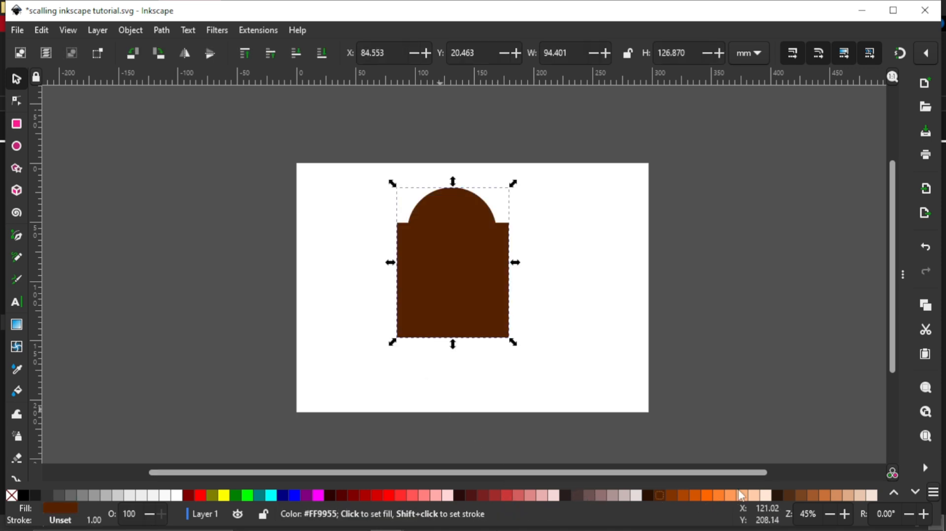
{"action": "left_click", "coordinate": [781, 495]}
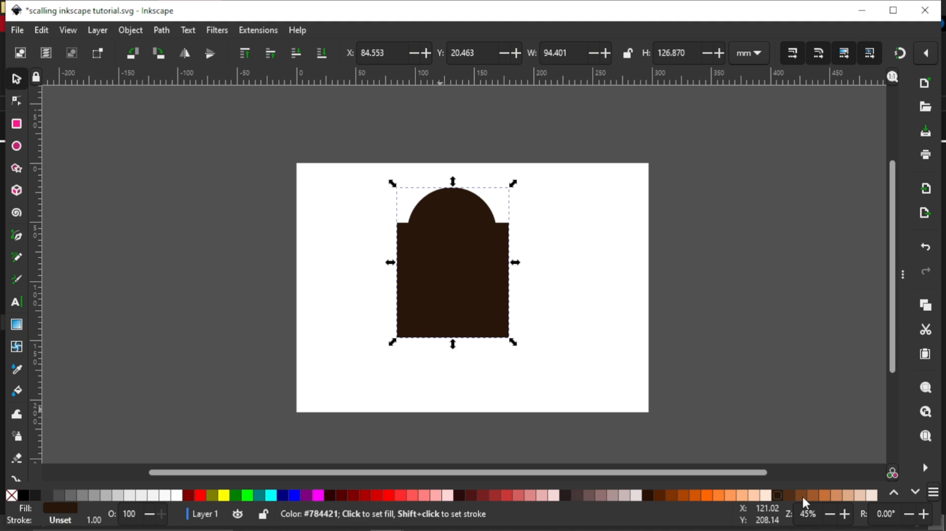
{"action": "left_click", "coordinate": [803, 496]}
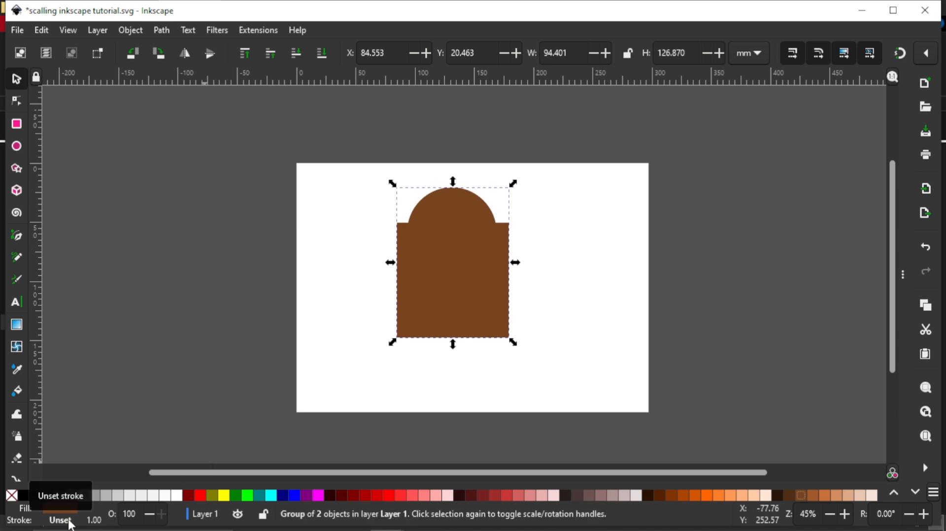
{"action": "left_click", "coordinate": [442, 279]}
{"action": "left_click", "coordinate": [376, 317]}
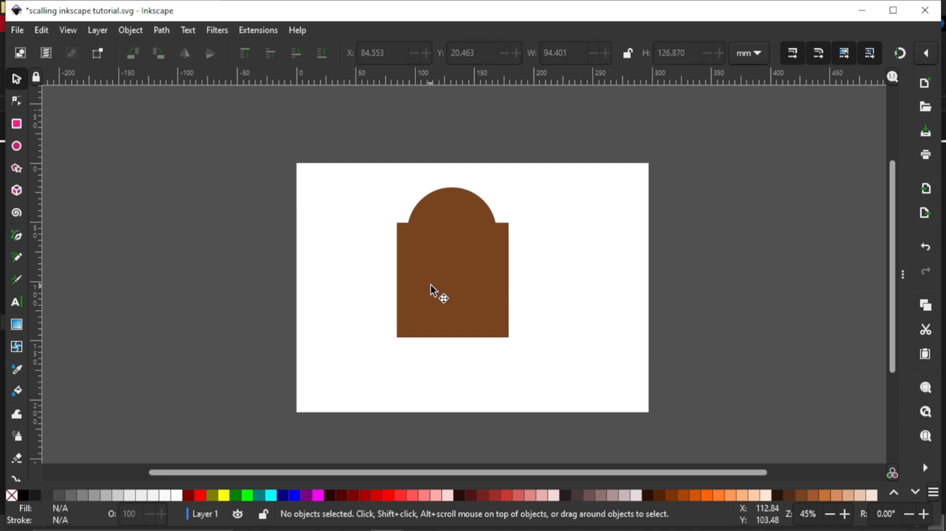
Give the whole group a flat orange-red stroke colour, #FF3C00.
{"action": "left_click", "coordinate": [431, 286]}
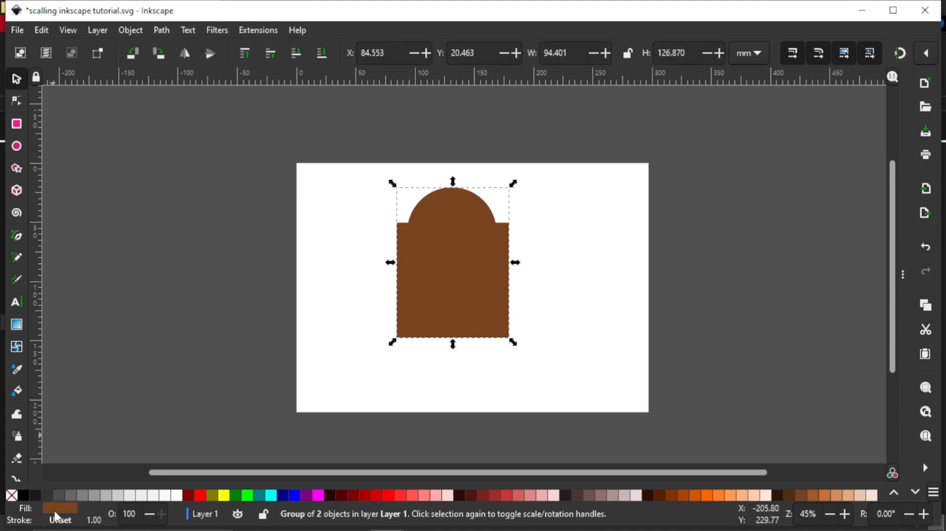
{"action": "left_click", "coordinate": [55, 514]}
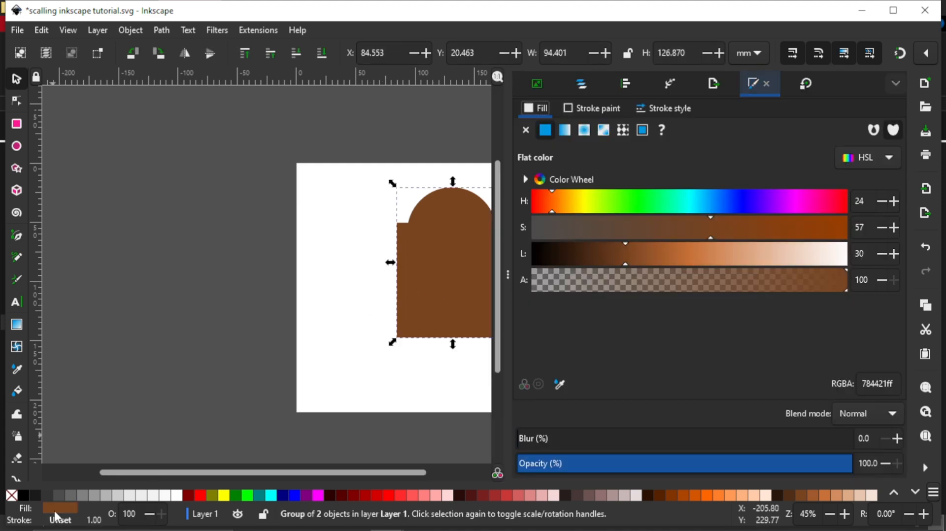
{"action": "left_click", "coordinate": [609, 109]}
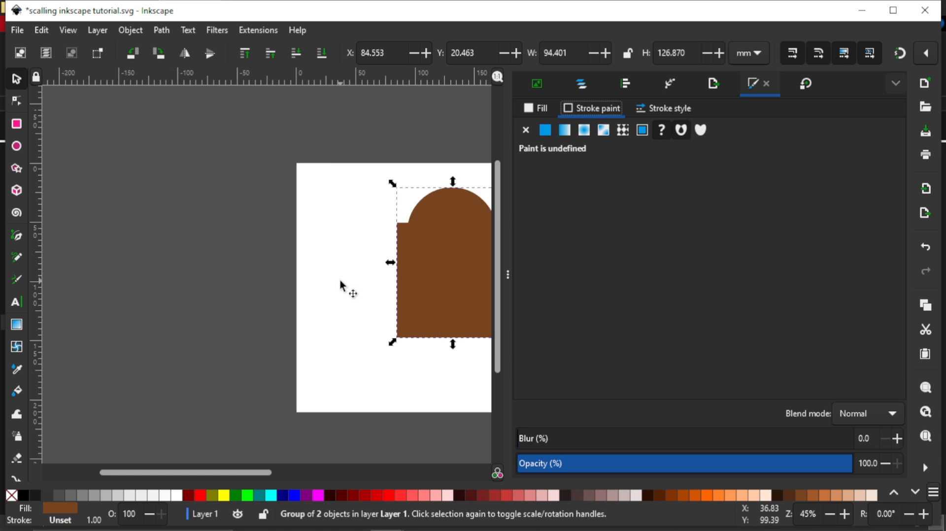
{"action": "scroll", "coordinate": [340, 281], "scroll_direction": "right", "scroll_amount": 3}
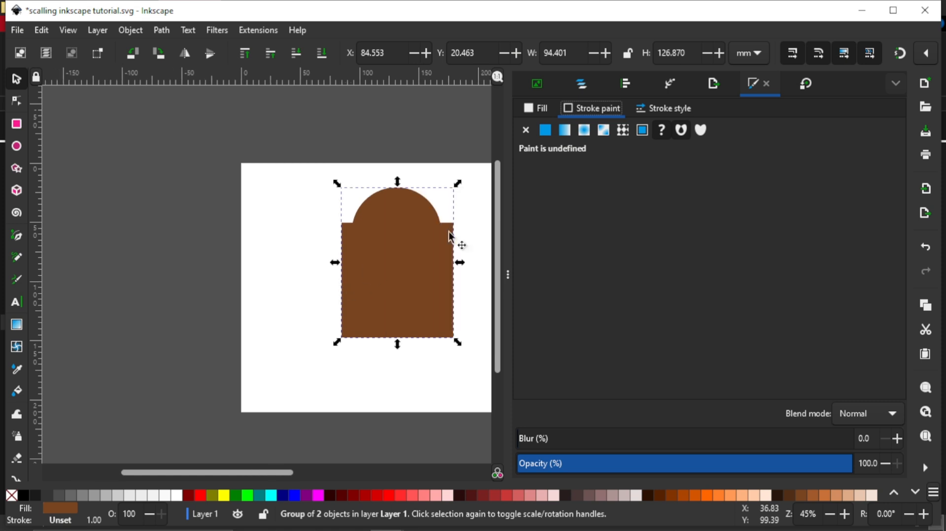
{"action": "left_click", "coordinate": [545, 130]}
{"action": "left_click_drag", "start_coordinate": [558, 210], "coordinate": [543, 202]}
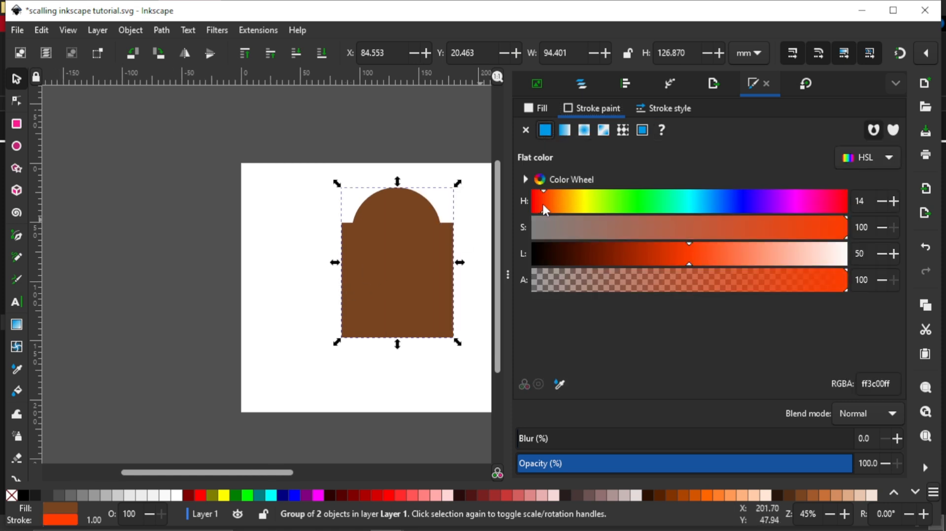
Set the group's stroke width to 2 mm, hide the stroke settings and deselect the group.
{"action": "left_click", "coordinate": [650, 106]}
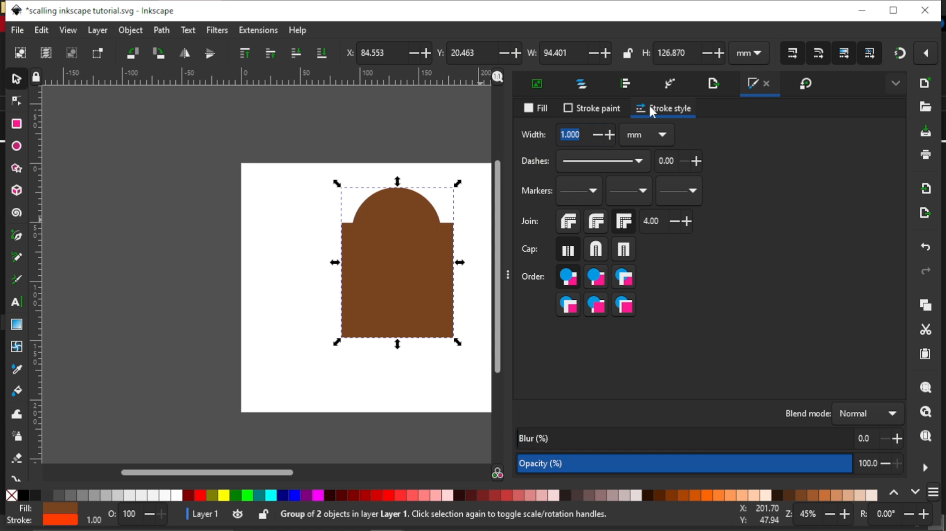
{"action": "left_click", "coordinate": [610, 136]}
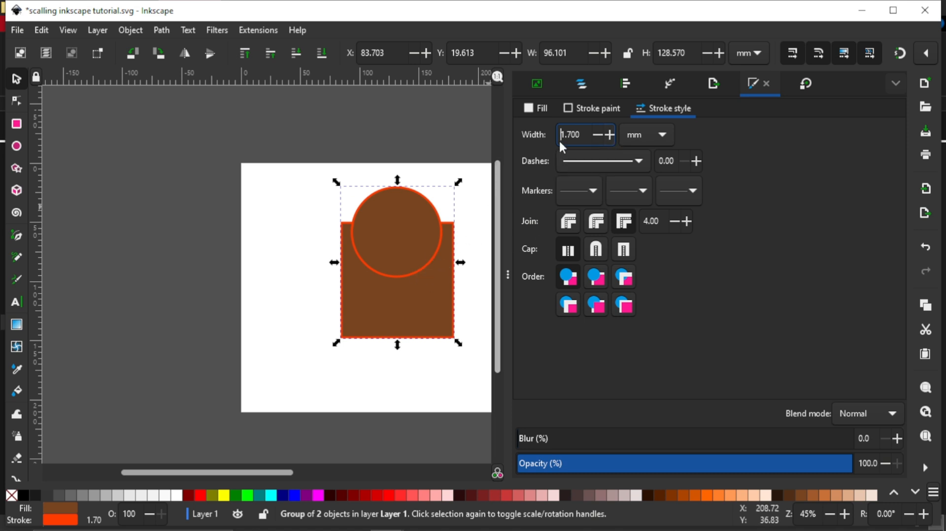
{"action": "left_click", "coordinate": [611, 137]}
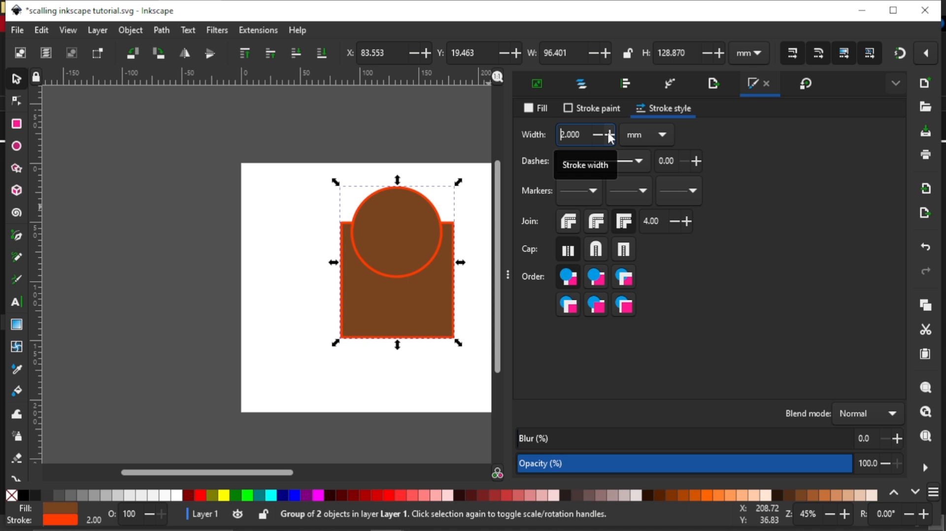
{"action": "left_click", "coordinate": [508, 274]}
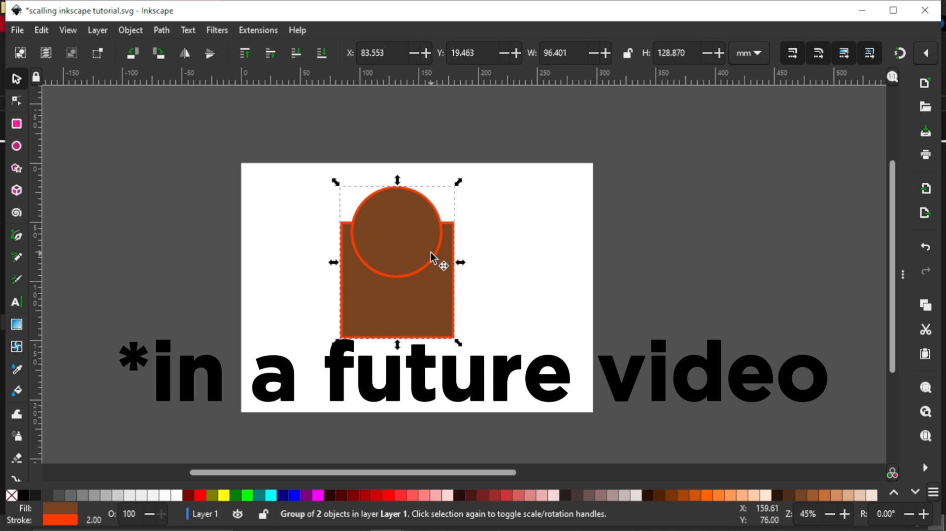
{"action": "left_click", "coordinate": [495, 258]}
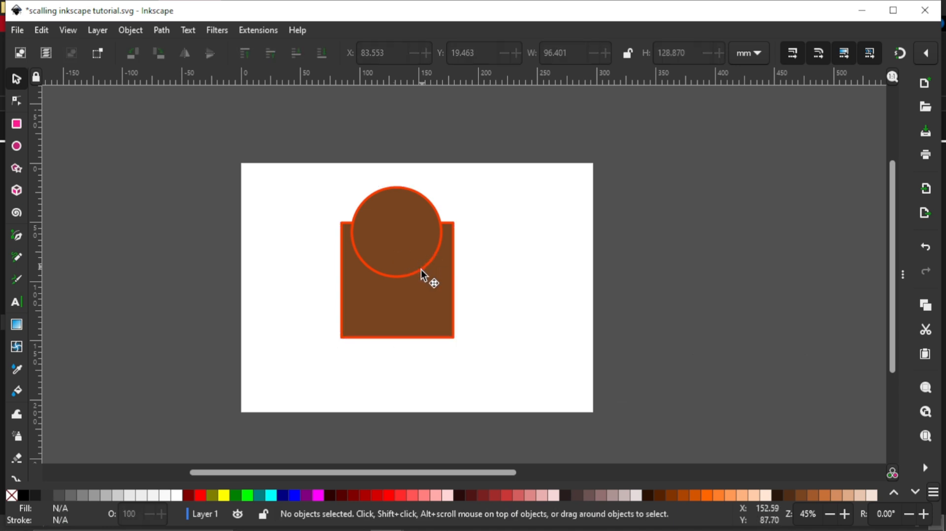
Ungroup the circle and rectangle, and clear the selection.
{"action": "left_click", "coordinate": [425, 291]}
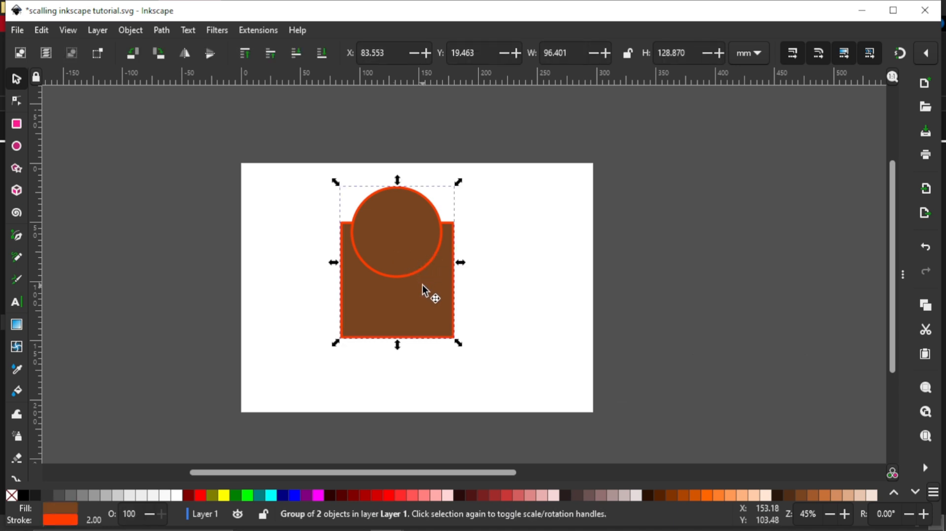
{"action": "right_click", "coordinate": [426, 292]}
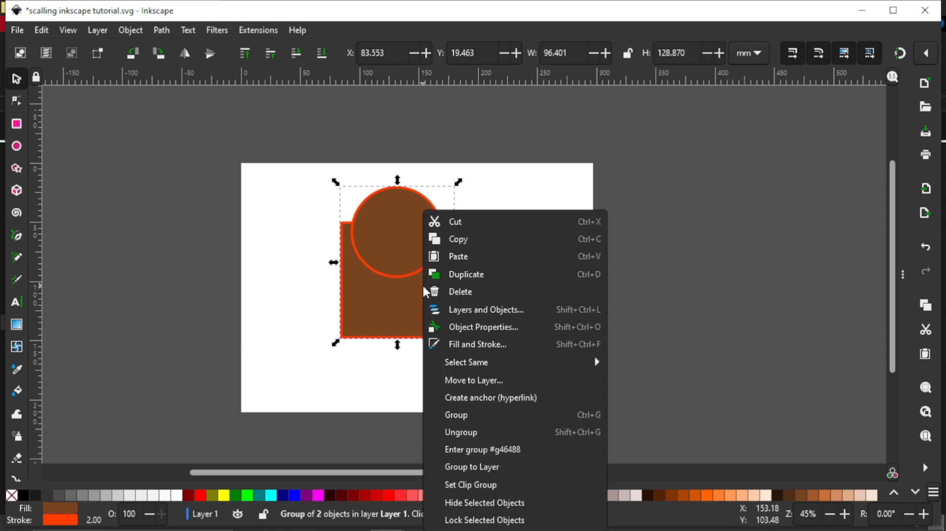
{"action": "left_click", "coordinate": [477, 434]}
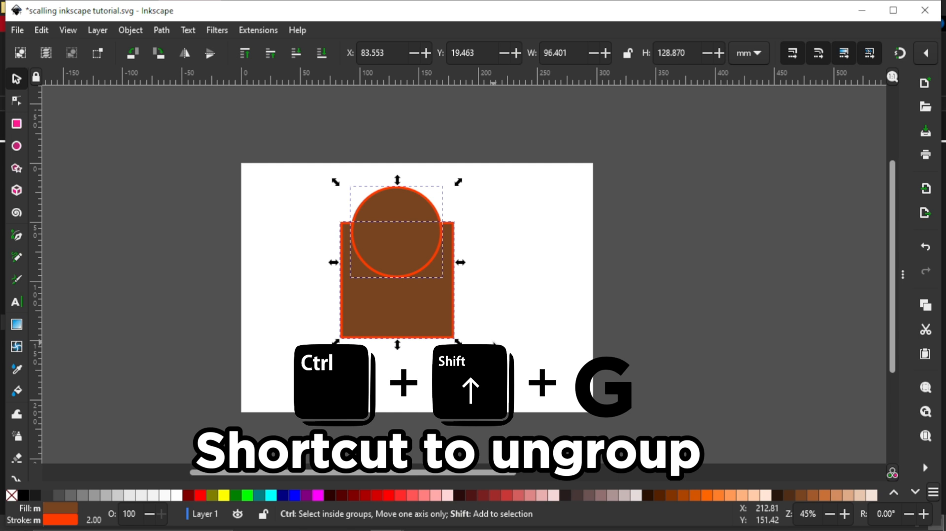
{"action": "left_click", "coordinate": [496, 343]}
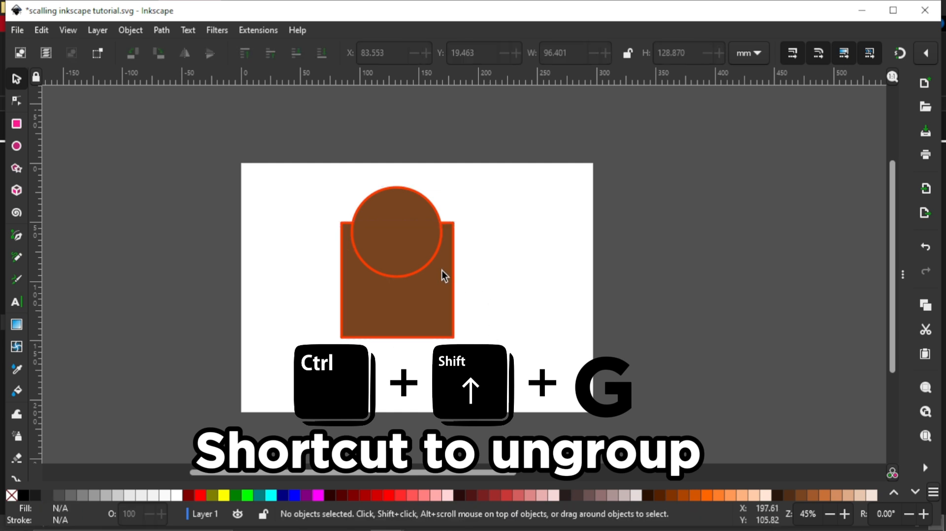
Duplicate the circle, placing one over the rectangle's lower edge at about X 92, Y 124 mm and one over its upper edge at X 92, Y 8 mm.
{"action": "left_click", "coordinate": [412, 253]}
{"action": "left_click_drag", "start_coordinate": [522, 243], "coordinate": [429, 241]}
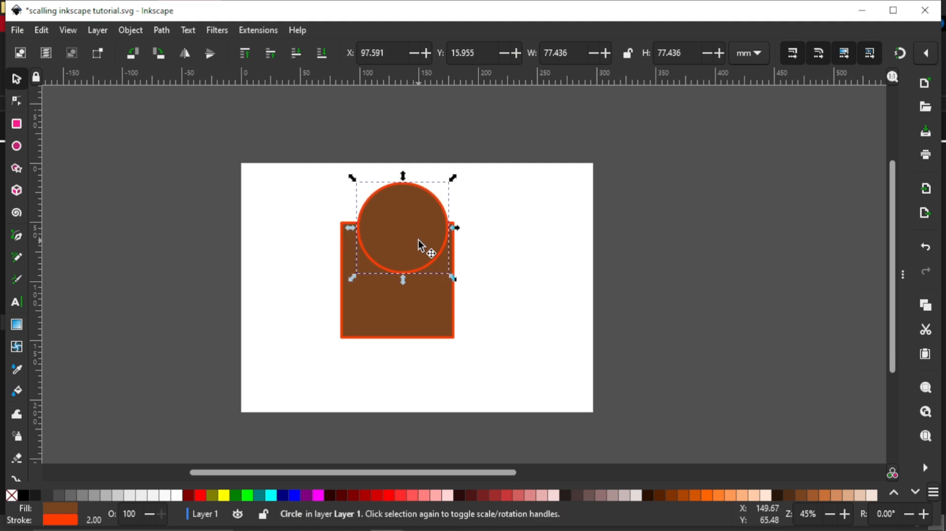
{"action": "left_click", "coordinate": [15, 169]}
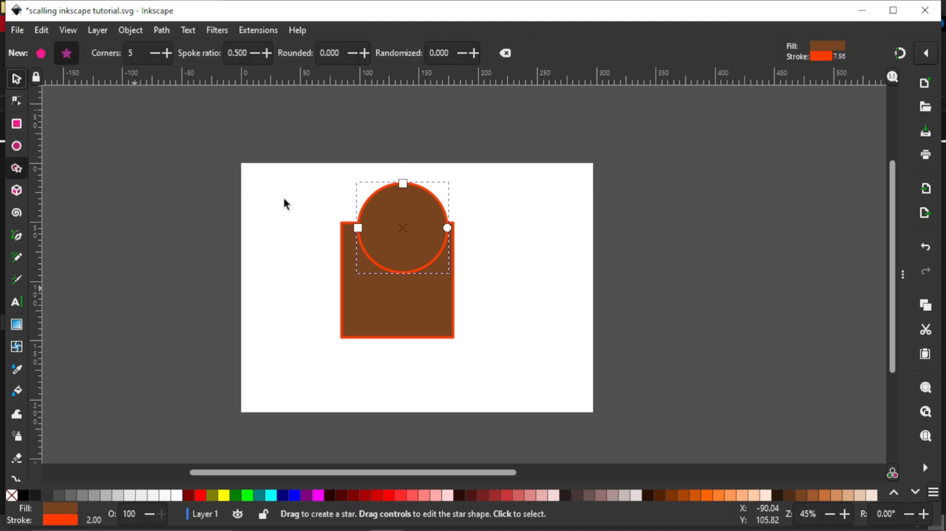
{"action": "key", "text": "s"}
{"action": "left_click_drag", "start_coordinate": [383, 249], "coordinate": [376, 244]}
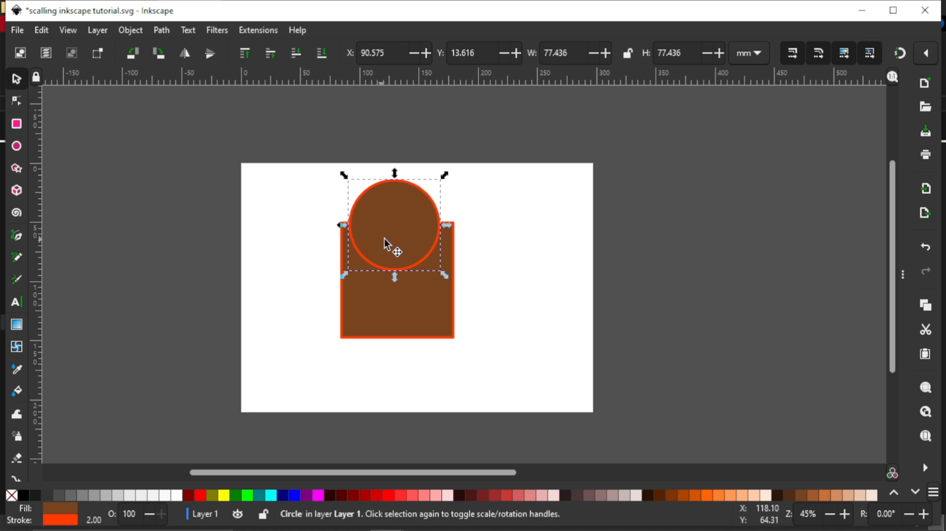
{"action": "left_click_drag", "start_coordinate": [391, 242], "coordinate": [392, 372]}
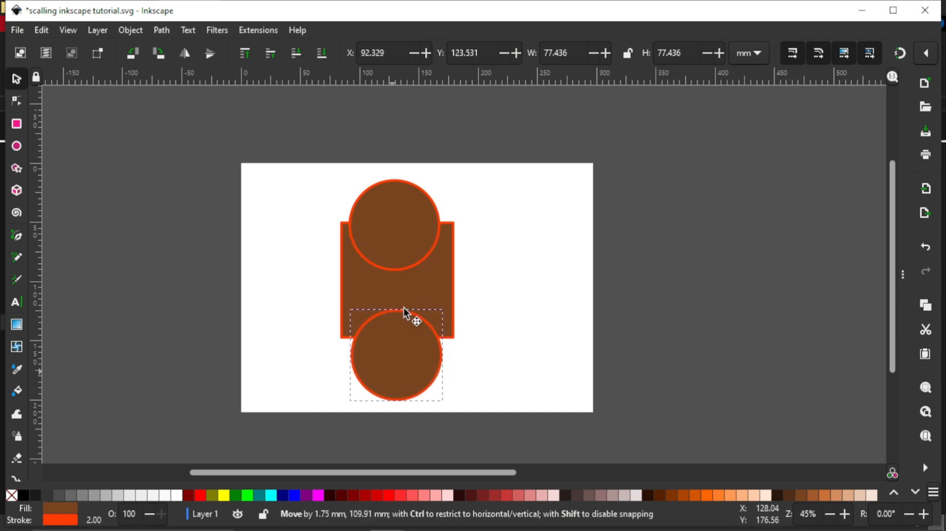
{"action": "left_click_drag", "start_coordinate": [400, 244], "coordinate": [405, 235]}
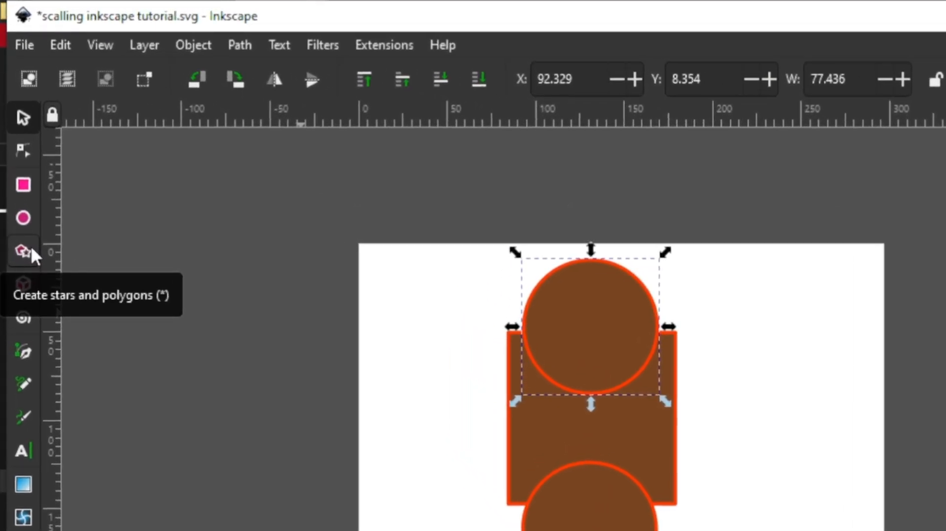
Draw a polygon outside the page beside its left edge and reduce it to three corners.
{"action": "left_click", "coordinate": [30, 246]}
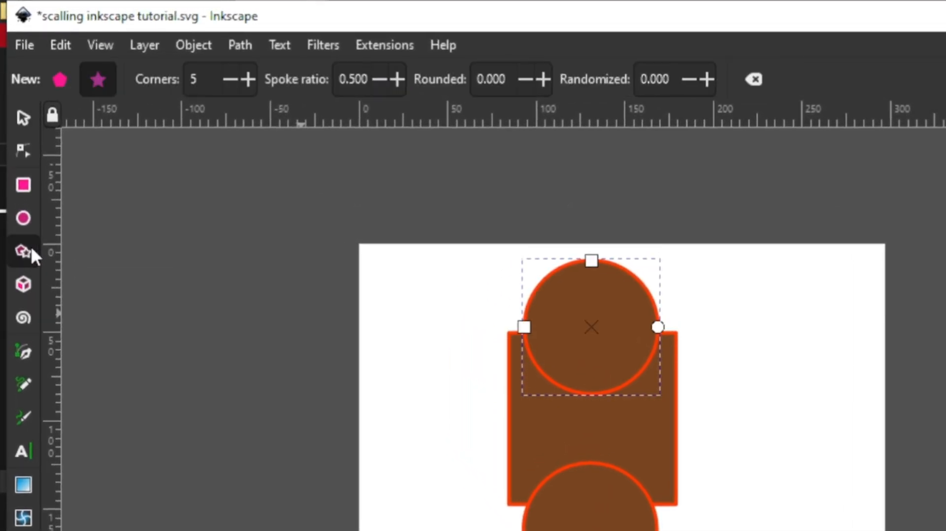
{"action": "left_click", "coordinate": [57, 82]}
{"action": "left_click_drag", "start_coordinate": [221, 304], "coordinate": [292, 410]}
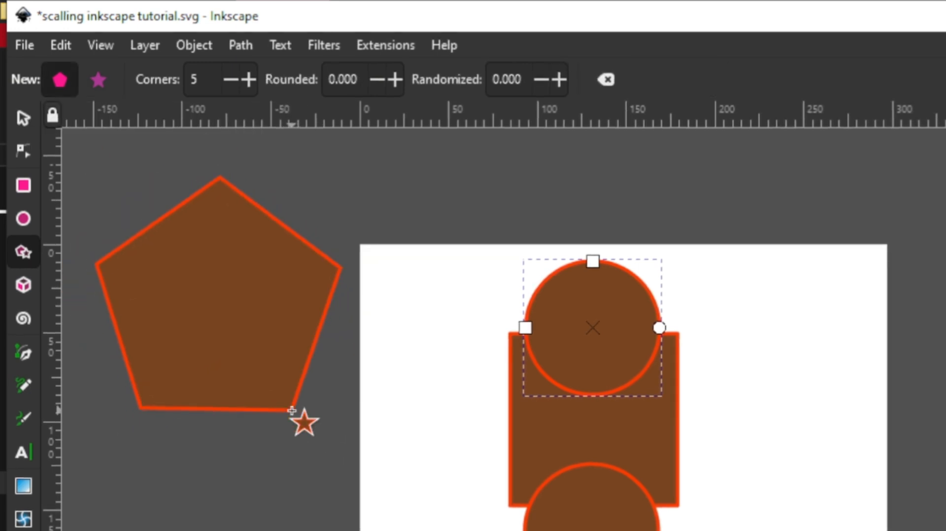
{"action": "left_click", "coordinate": [242, 80]}
{"action": "left_click", "coordinate": [241, 80]}
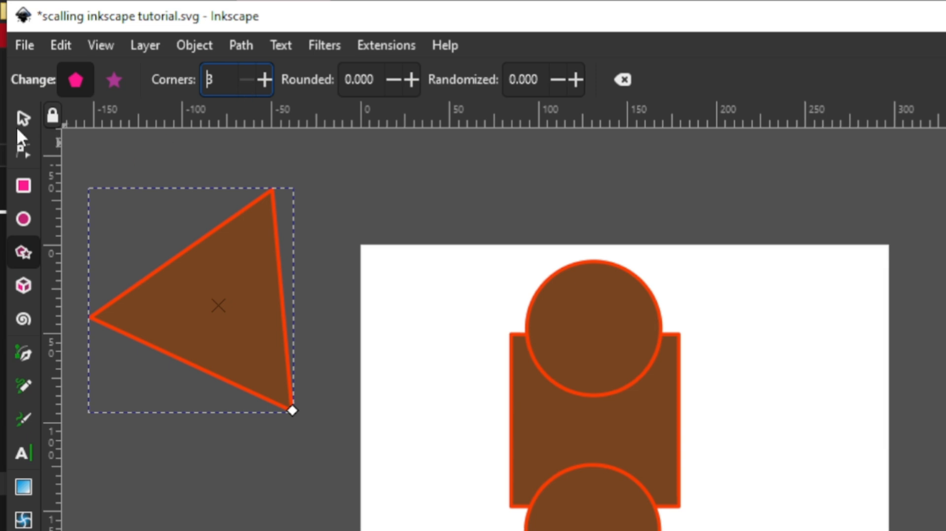
Move the triangle onto the page at the rectangle's right edge and rotate it so one corner points right.
{"action": "key", "text": "s"}
{"action": "left_click_drag", "start_coordinate": [197, 289], "coordinate": [250, 317]}
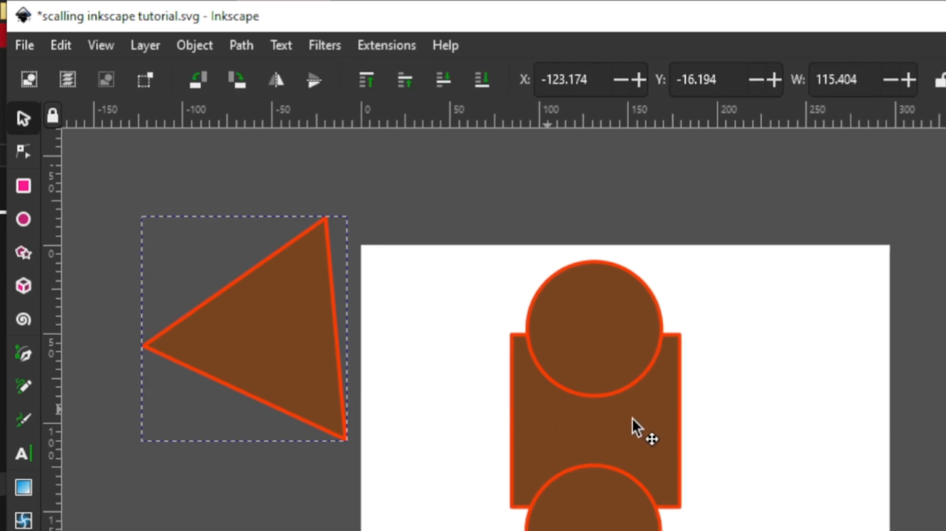
{"action": "left_click_drag", "start_coordinate": [635, 426], "coordinate": [690, 395]}
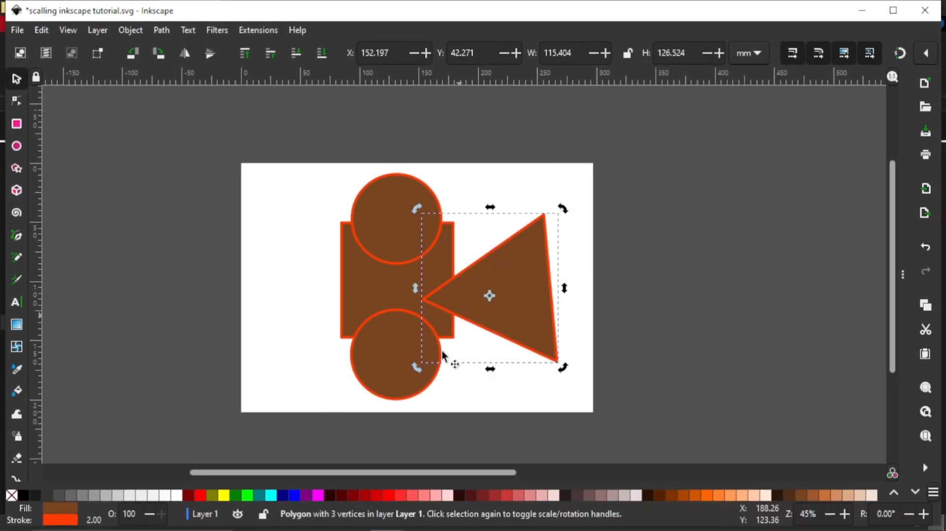
{"action": "left_click_drag", "start_coordinate": [416, 369], "coordinate": [501, 388]}
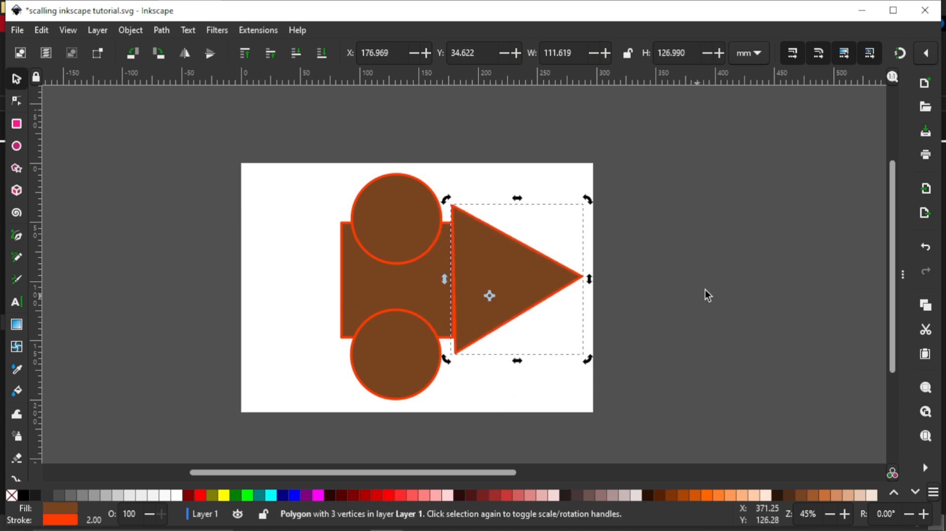
{"action": "left_click", "coordinate": [705, 290]}
Scale the triangle down to about 90 × 102 mm and move it against the rectangle's right edge, at about X 173, Y 47 mm.
{"action": "left_click", "coordinate": [551, 286]}
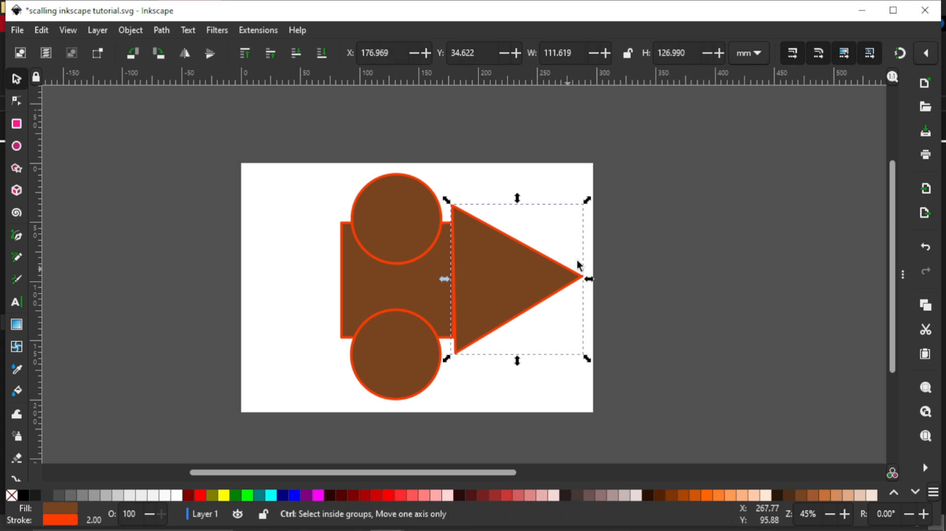
{"action": "mouse_move", "coordinate": [587, 202]}
{"action": "left_mouse_down"}
{"action": "mouse_move", "coordinate": [583, 231]}
{"action": "mouse_move", "coordinate": [584, 217]}
{"action": "left_mouse_up"}
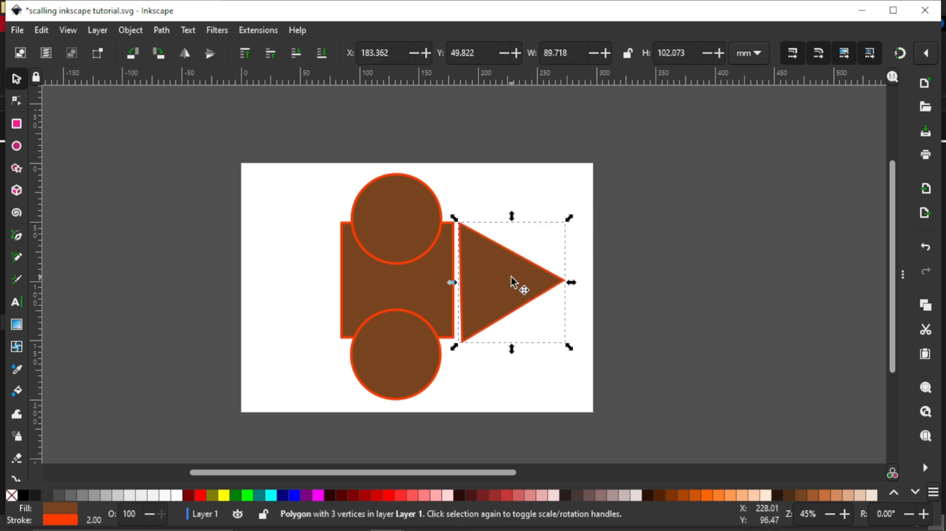
{"action": "left_click_drag", "start_coordinate": [507, 276], "coordinate": [494, 273]}
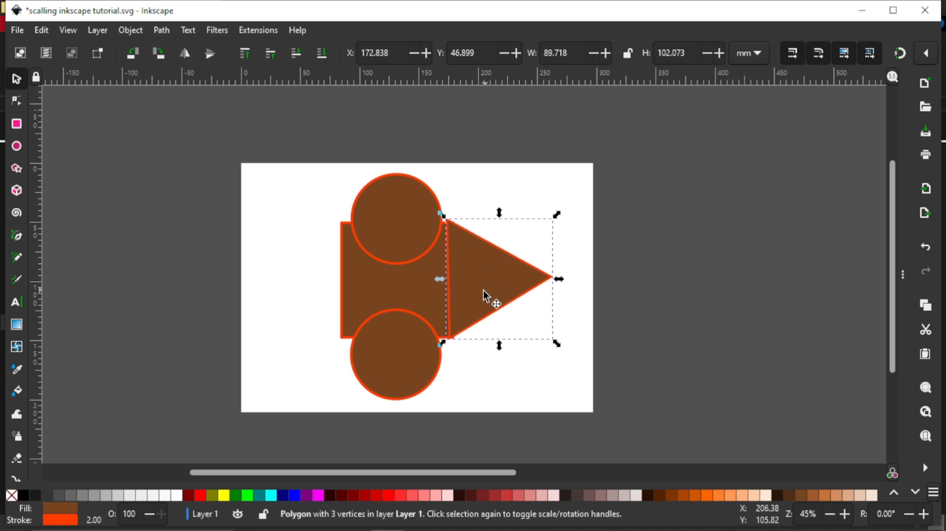
{"action": "scroll", "coordinate": [484, 291], "scroll_direction": "up", "scroll_amount": 2, "text": "ctrl"}
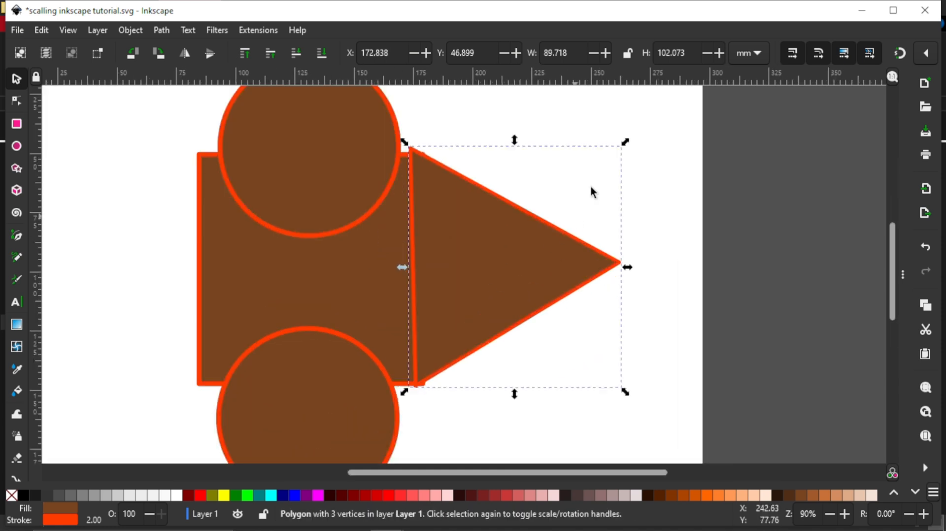
Shrink the triangle to about 85 × 98 mm and align it with the rectangle's right edge at about X 177, Y 49 mm.
{"action": "left_click_drag", "start_coordinate": [625, 146], "coordinate": [621, 155]}
{"action": "left_click_drag", "start_coordinate": [434, 256], "coordinate": [437, 256]}
{"action": "left_click_drag", "start_coordinate": [416, 383], "coordinate": [415, 389]}
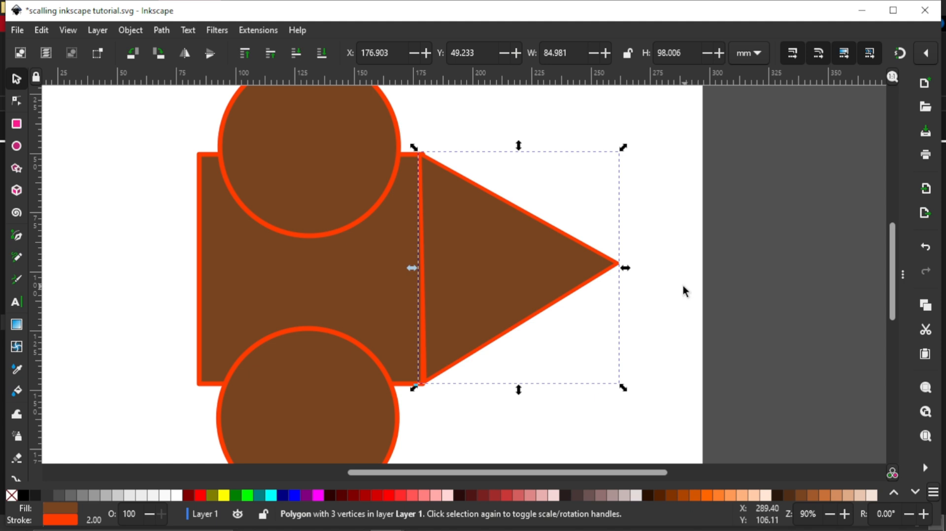
{"action": "left_click", "coordinate": [685, 289]}
Group the rectangle, both circles and the triangle into one object.
{"action": "key", "text": "ctrl"}
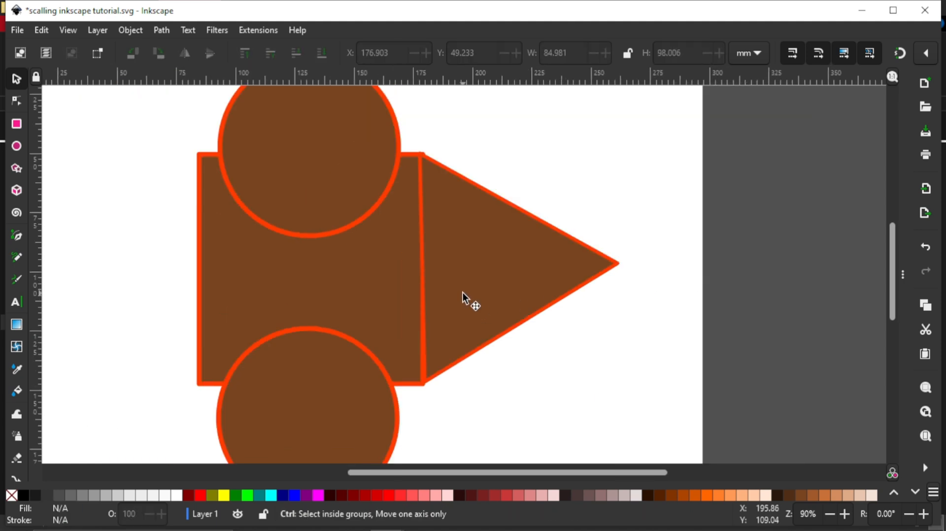
{"action": "scroll", "coordinate": [462, 293], "scroll_direction": "down", "scroll_amount": 1, "text": "ctrl"}
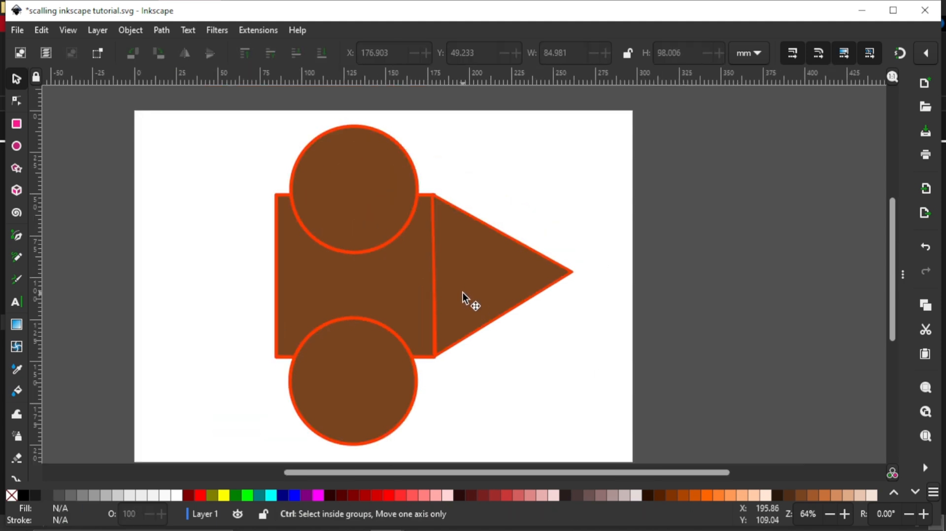
{"action": "scroll", "coordinate": [463, 293], "scroll_direction": "up", "scroll_amount": 1, "text": "ctrl"}
{"action": "scroll", "coordinate": [463, 291], "scroll_direction": "down", "scroll_amount": 1, "text": "ctrl"}
{"action": "scroll", "coordinate": [463, 291], "scroll_direction": "down", "scroll_amount": 2, "text": "ctrl"}
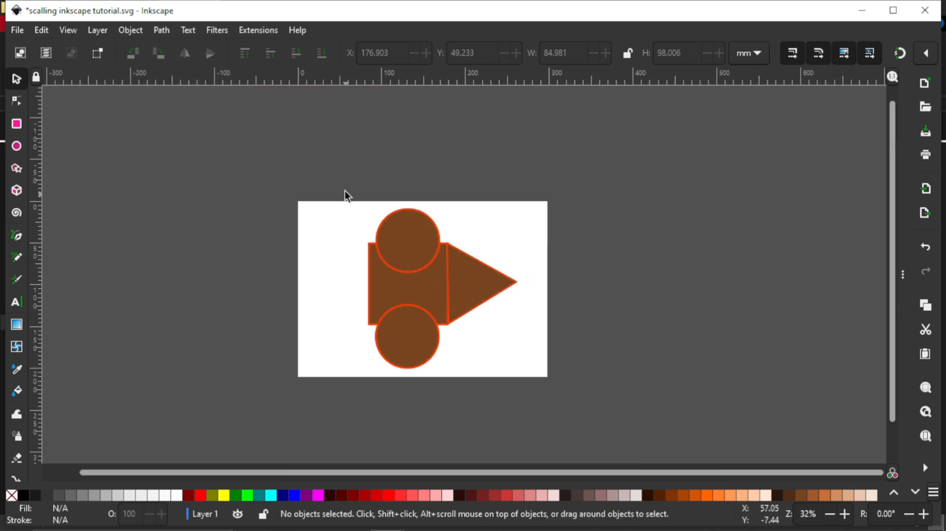
{"action": "left_click_drag", "start_coordinate": [324, 178], "coordinate": [632, 425]}
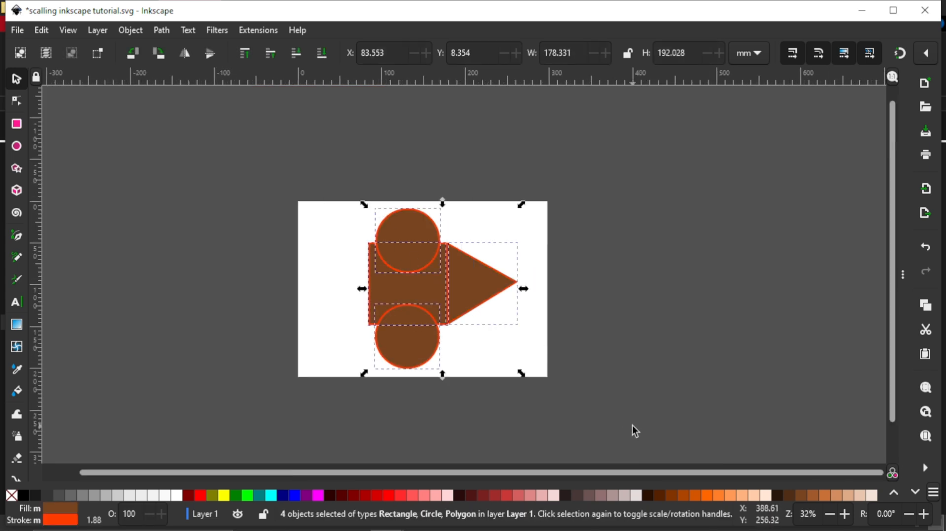
{"action": "right_click", "coordinate": [425, 289]}
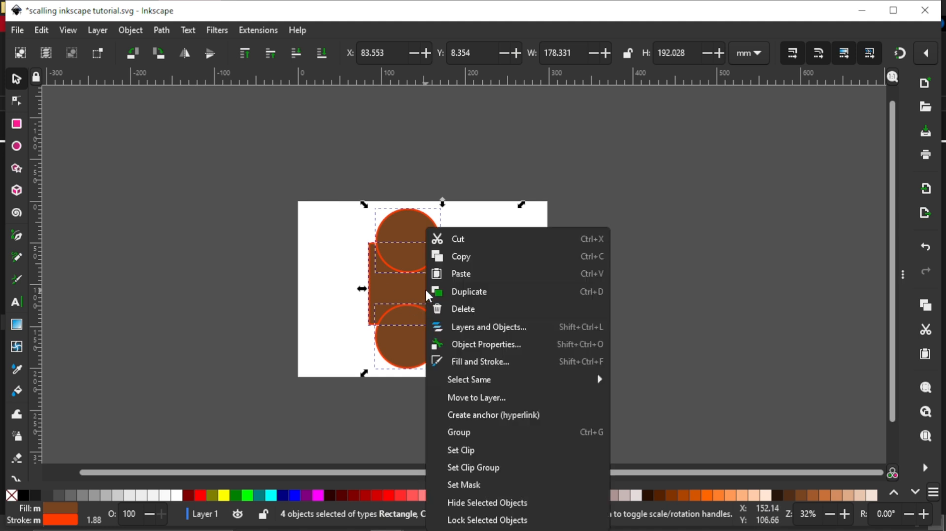
{"action": "left_click", "coordinate": [471, 434]}
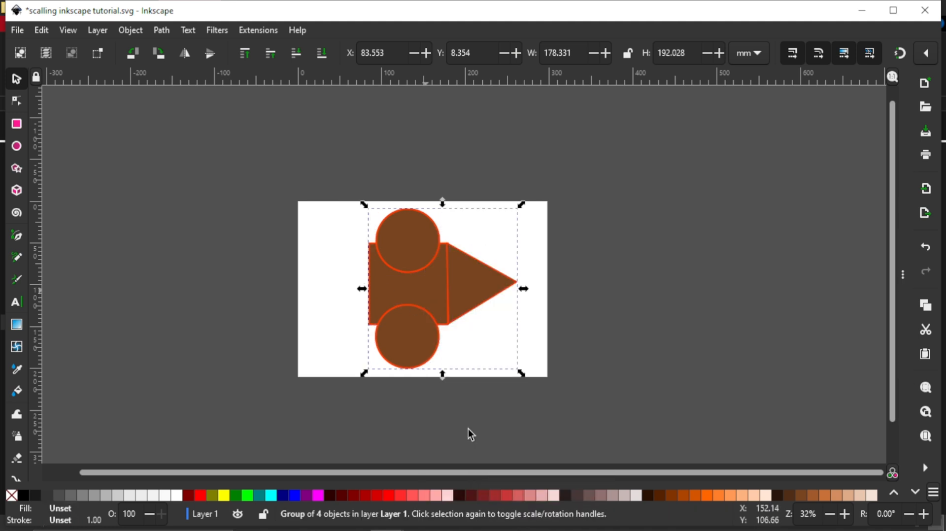
{"action": "key", "text": "Escape"}
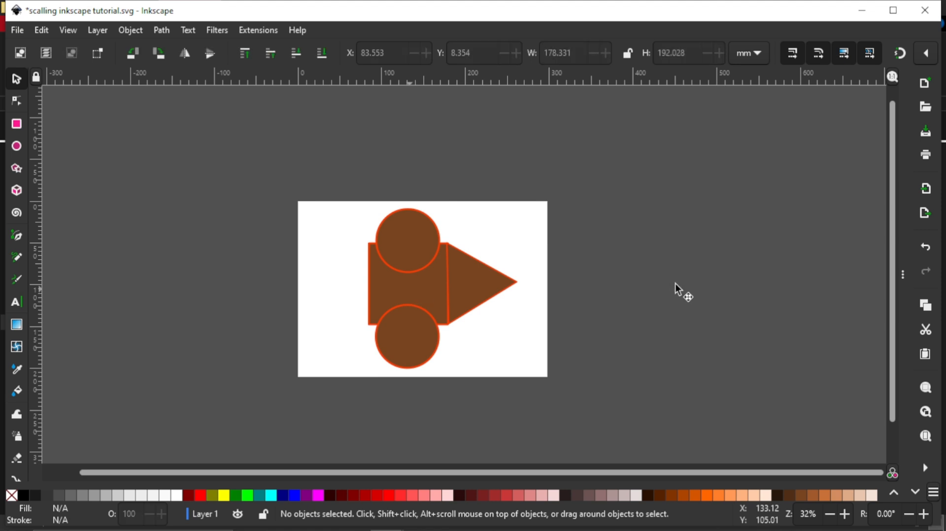
Rotate the group counterclockwise until the triangle points up and move it to about X 61, Y 18 mm.
{"action": "left_click", "coordinate": [453, 313]}
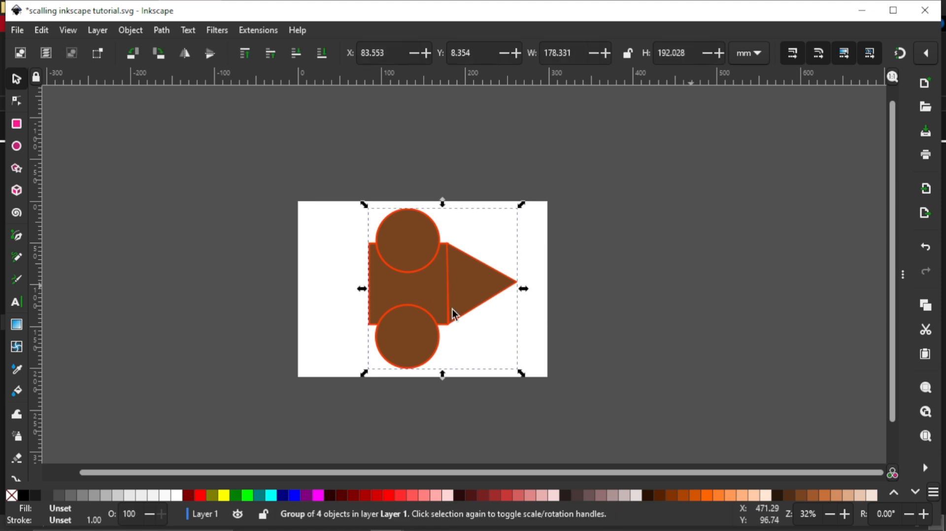
{"action": "left_click", "coordinate": [412, 300]}
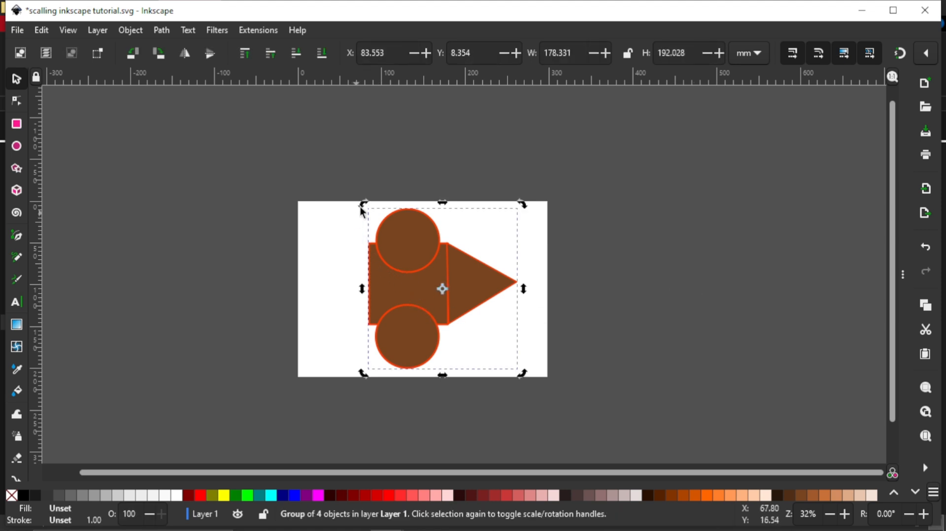
{"action": "left_click_drag", "start_coordinate": [363, 212], "coordinate": [345, 361]}
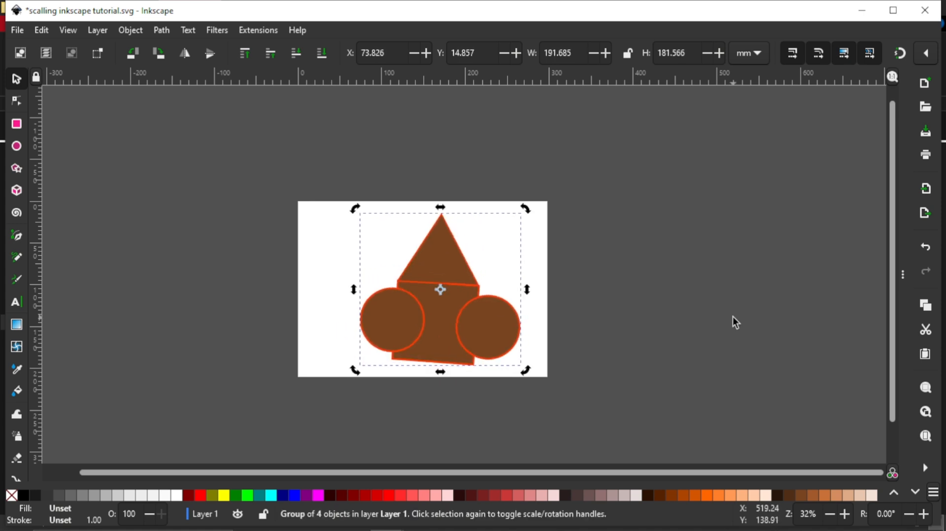
{"action": "left_click", "coordinate": [557, 329]}
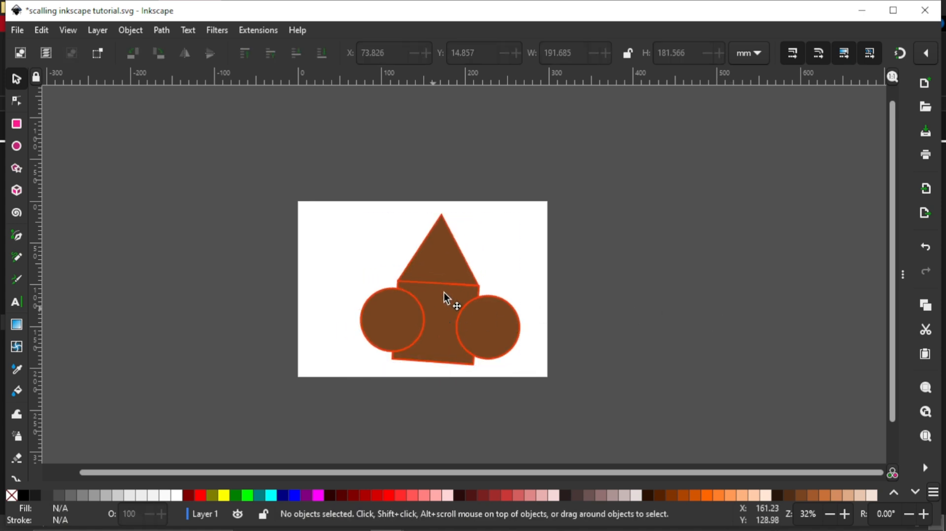
{"action": "left_click_drag", "start_coordinate": [447, 279], "coordinate": [416, 322]}
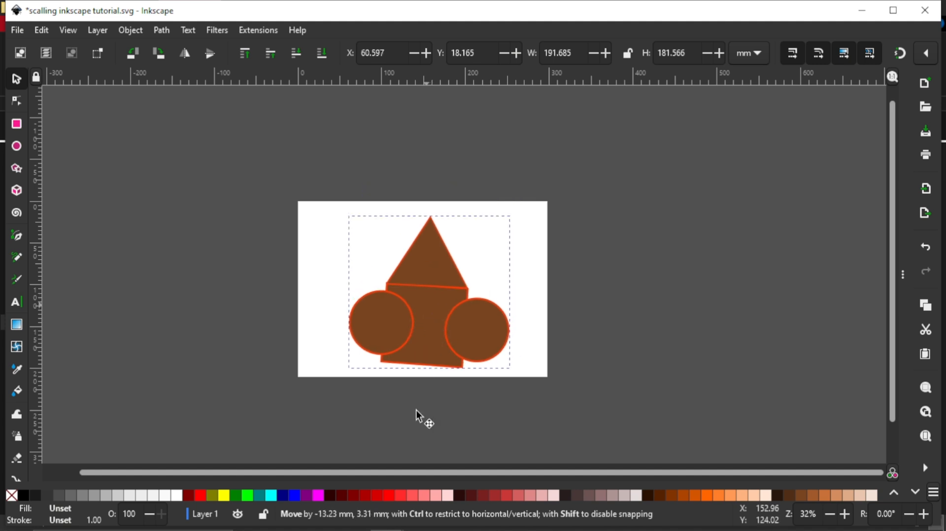
Try several red shades and a dark brown as the group's fill.
{"action": "left_click", "coordinate": [387, 496]}
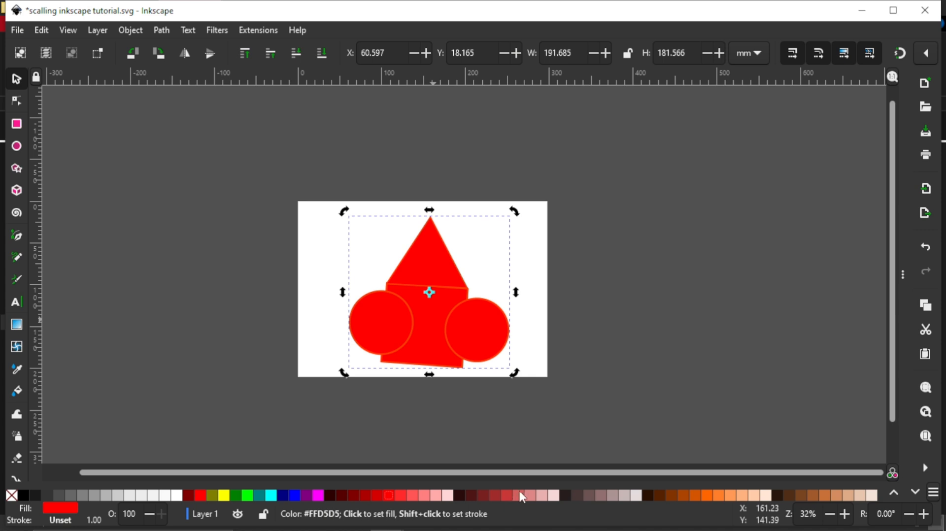
{"action": "left_click", "coordinate": [543, 496]}
{"action": "left_click", "coordinate": [580, 496]}
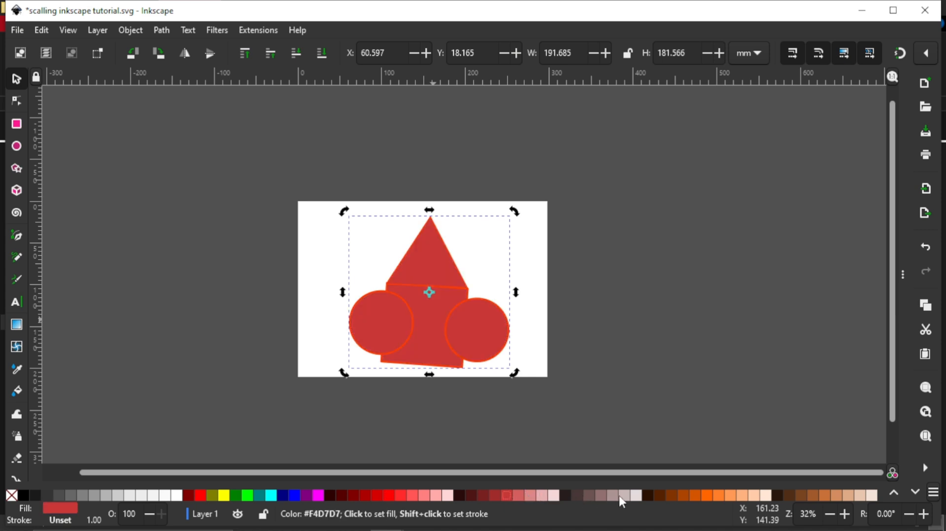
{"action": "left_click", "coordinate": [625, 496]}
{"action": "left_click", "coordinate": [656, 496]}
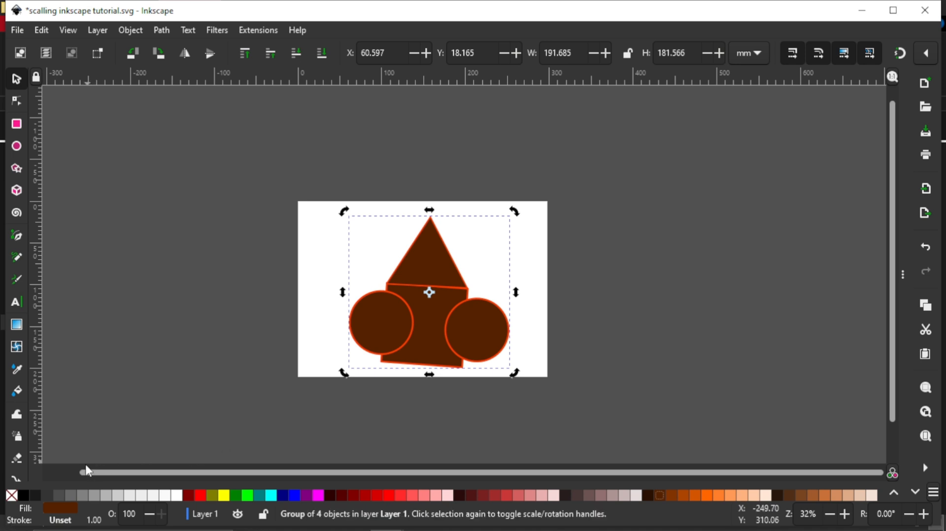
Try the group without a stroke and with a dark one, and set both stroke and fill to orange #FF6600.
{"action": "left_click", "coordinate": [13, 499], "text": "shift"}
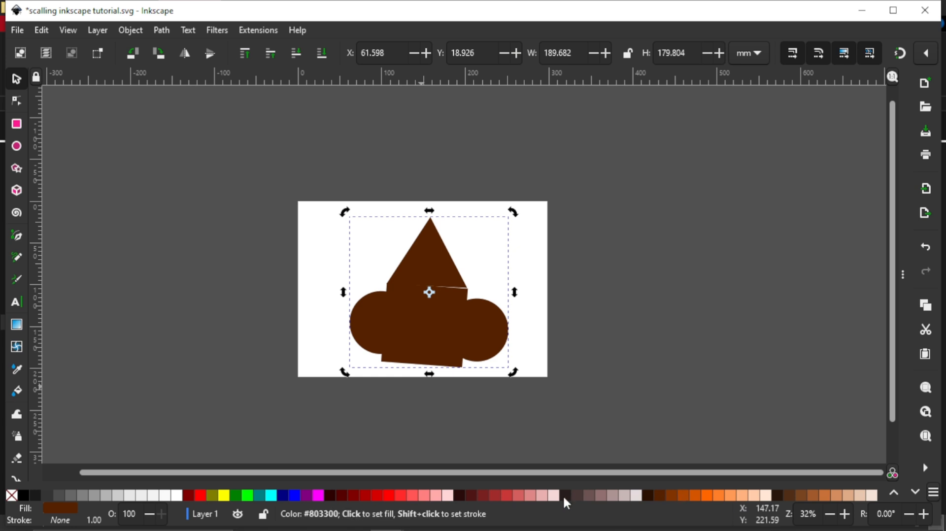
{"action": "left_click", "coordinate": [461, 494], "text": "shift"}
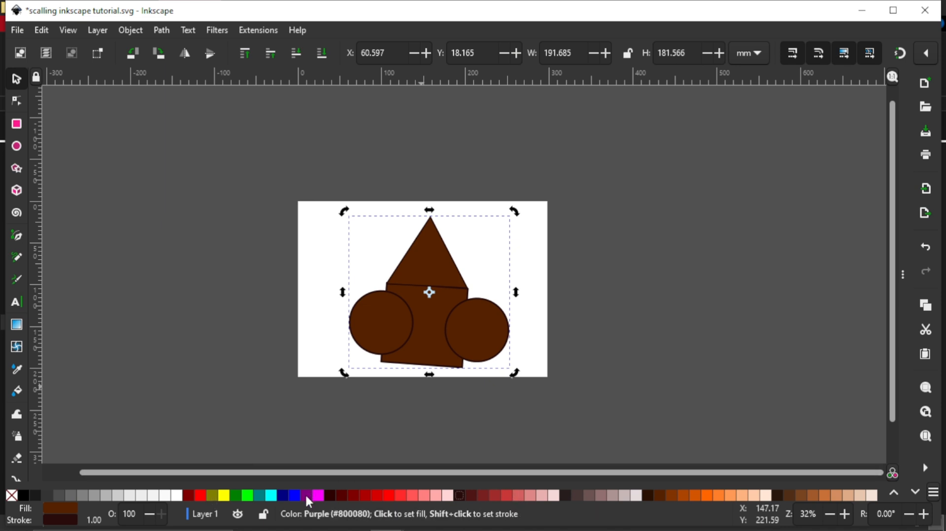
{"action": "left_click", "coordinate": [708, 500], "text": "shift"}
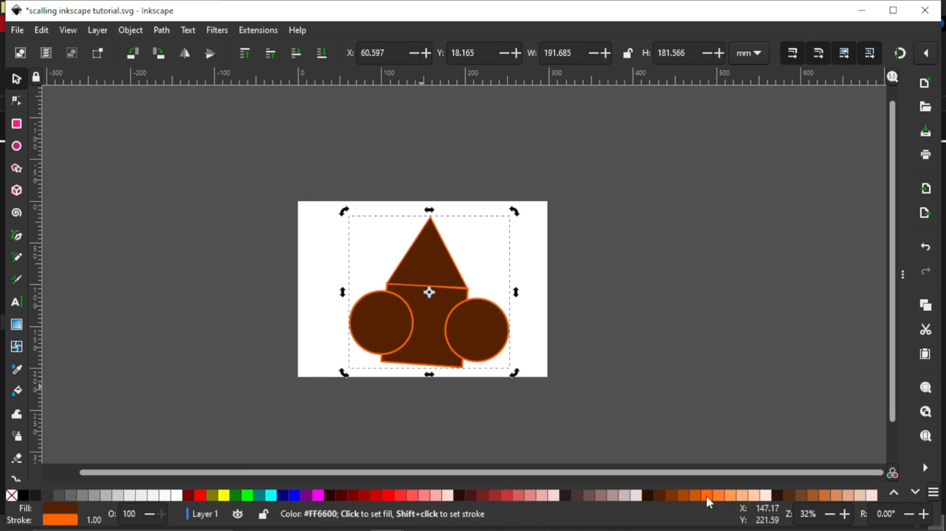
{"action": "left_click", "coordinate": [708, 500]}
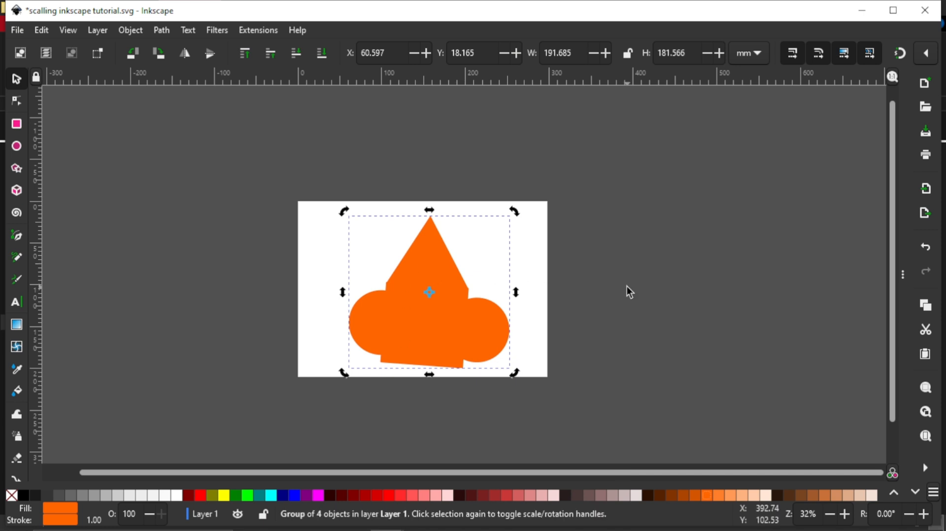
Move the orange group up and left on the page, to about X 37, Y 11 mm.
{"action": "left_click", "coordinate": [436, 371]}
{"action": "left_click", "coordinate": [430, 340]}
{"action": "mouse_move", "coordinate": [430, 339]}
{"action": "left_mouse_down"}
{"action": "mouse_move", "coordinate": [435, 296]}
{"action": "mouse_move", "coordinate": [402, 311]}
{"action": "mouse_move", "coordinate": [418, 341]}
{"action": "left_mouse_up"}
{"action": "left_click", "coordinate": [480, 421]}
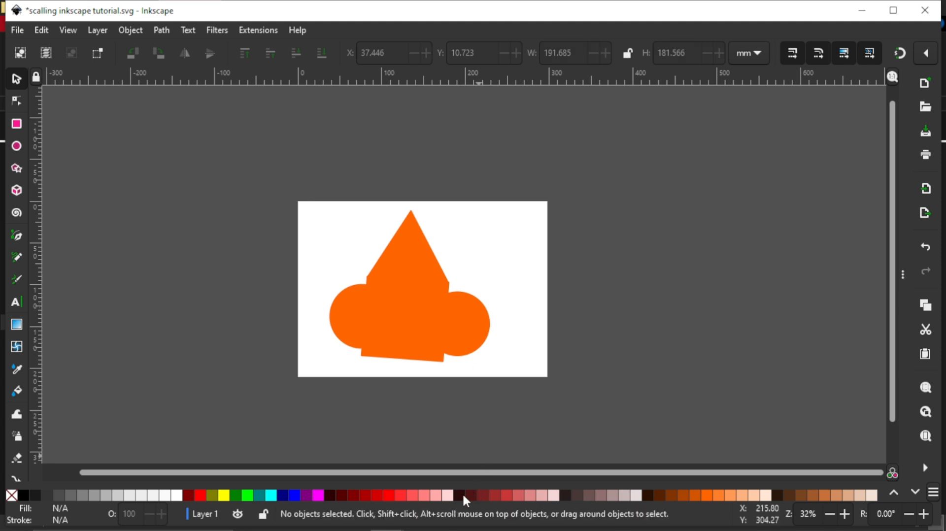
Fill only the triangle with a very dark maroon and ungroup the four shapes.
{"action": "left_click_drag", "start_coordinate": [462, 493], "coordinate": [407, 257]}
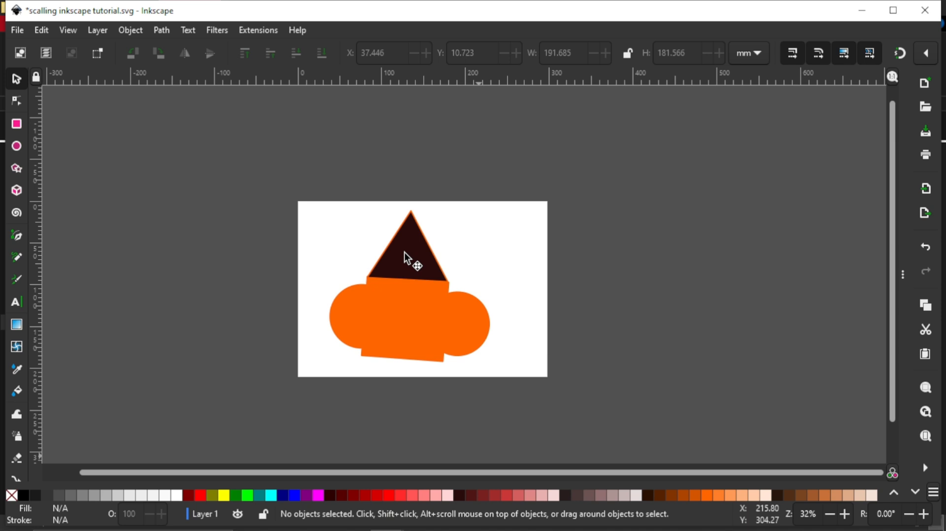
{"action": "left_click", "coordinate": [404, 252]}
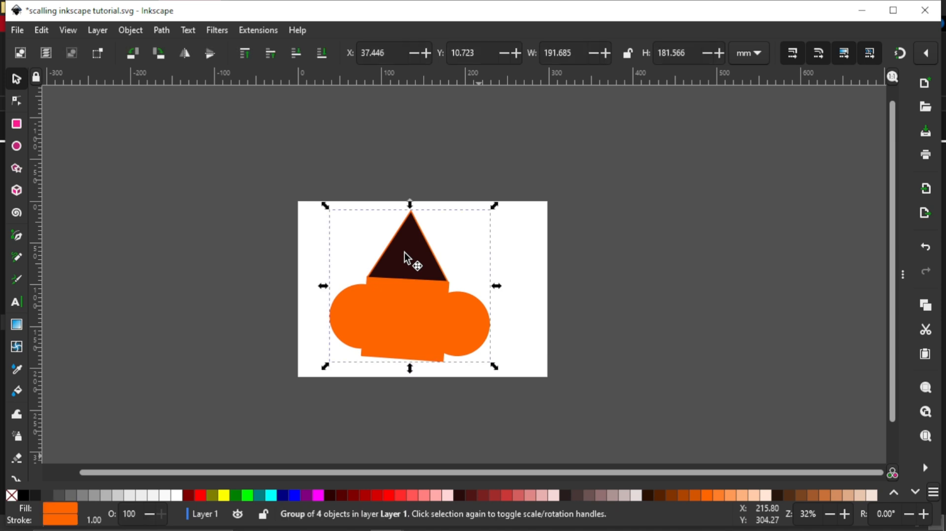
{"action": "right_click", "coordinate": [404, 251]}
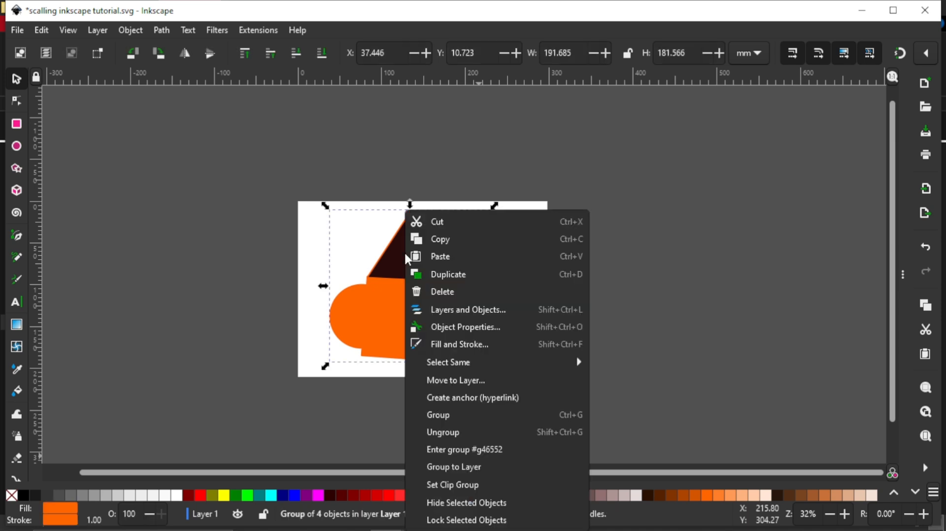
{"action": "left_click", "coordinate": [490, 432]}
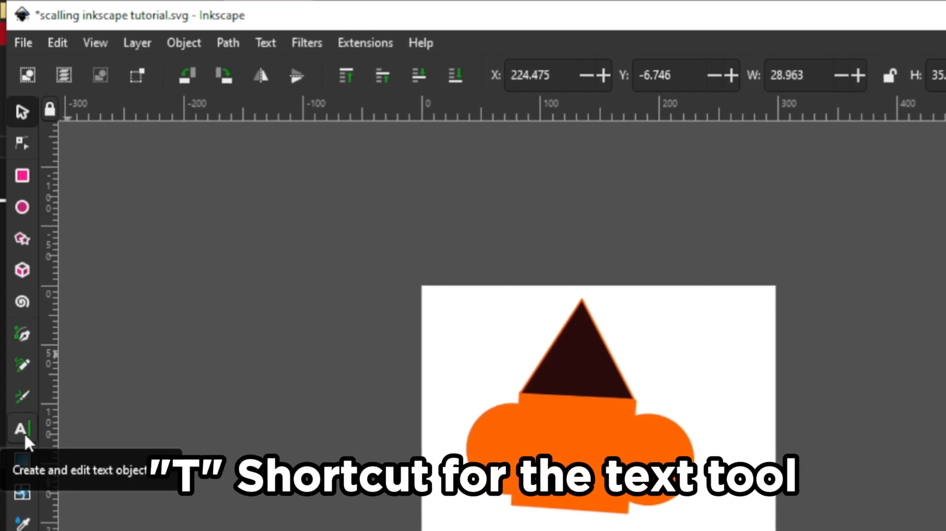
Add the text "Luhamfm House" in 144 pt Eras Bold ITC, starting near the page's upper right corner.
{"action": "left_click", "coordinate": [22, 428]}
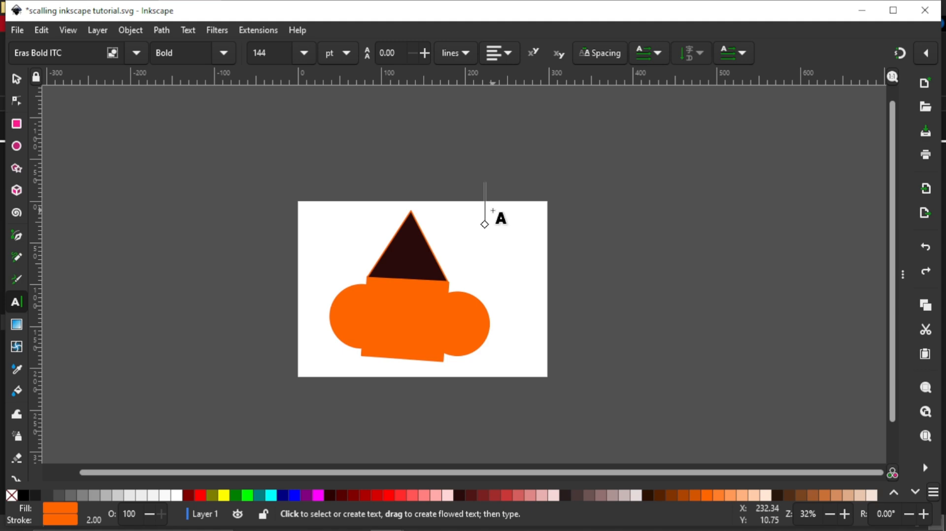
{"action": "type", "text": "lu"}
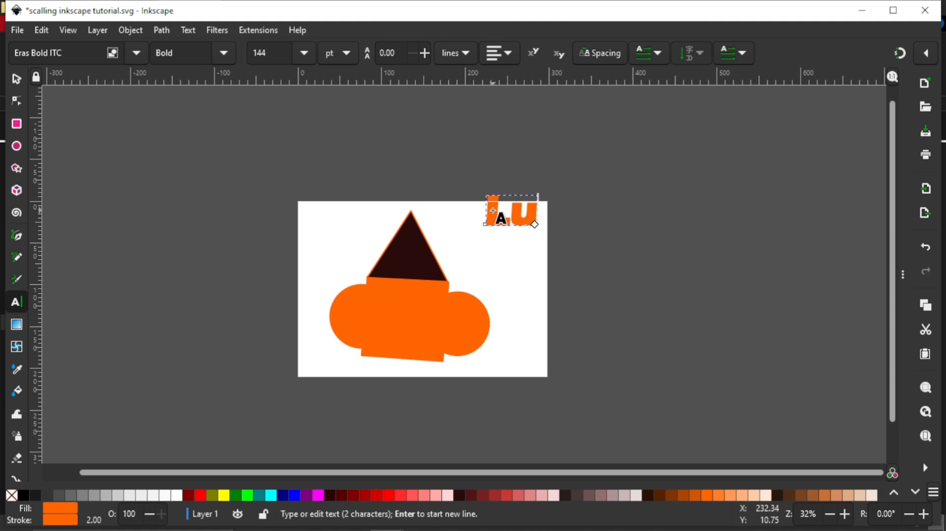
{"action": "type", "text": "hamfm"}
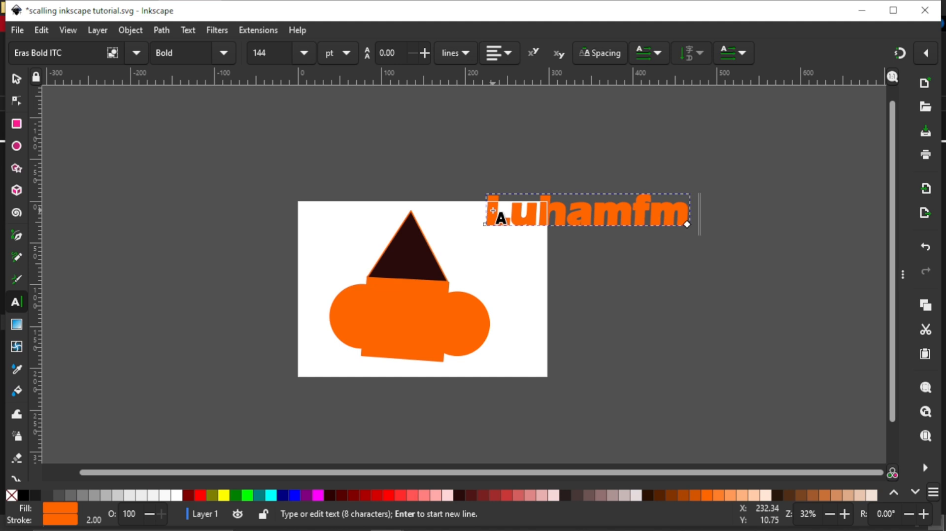
{"action": "type", "text": " House"}
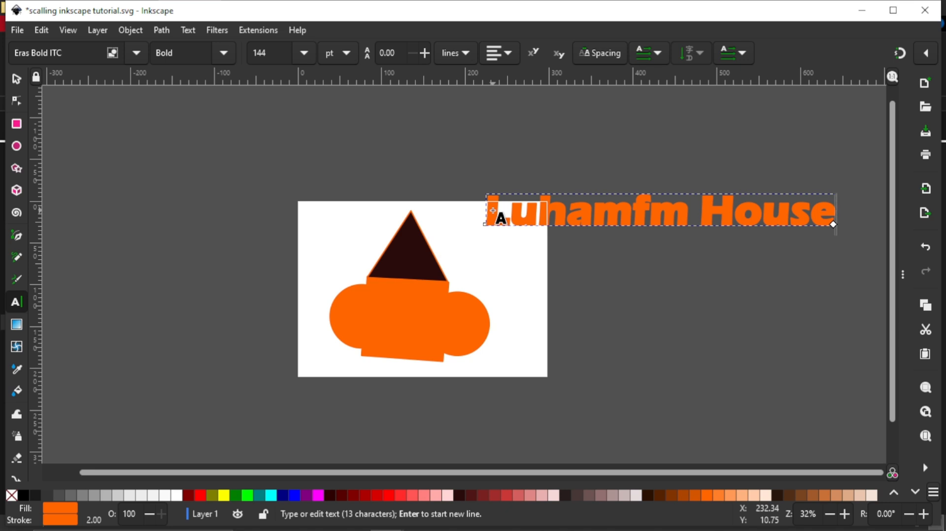
Move the text to about X 185, Y 17 mm and fill it with black.
{"action": "left_click", "coordinate": [17, 80]}
{"action": "left_click_drag", "start_coordinate": [561, 215], "coordinate": [527, 235]}
{"action": "left_click", "coordinate": [20, 495]}
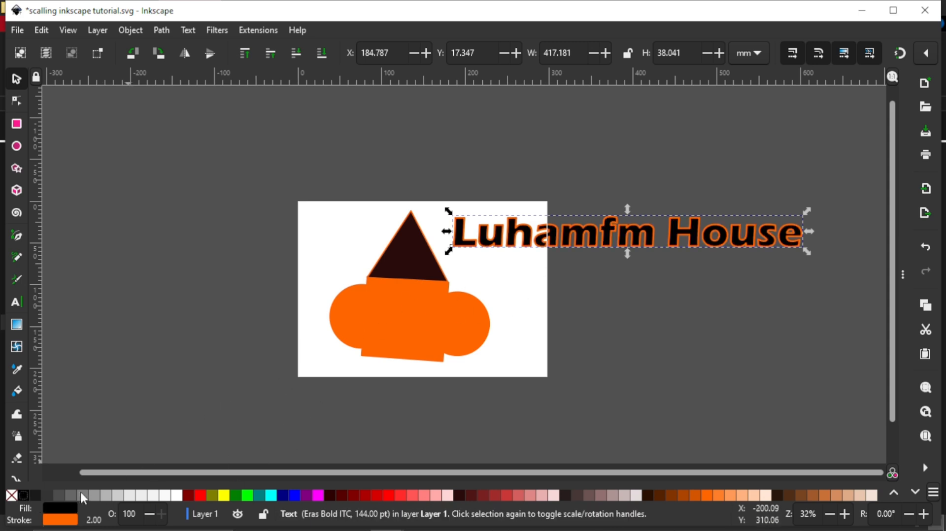
Change the text's stroke colour to blue with a hue of 208.
{"action": "left_click", "coordinate": [67, 507]}
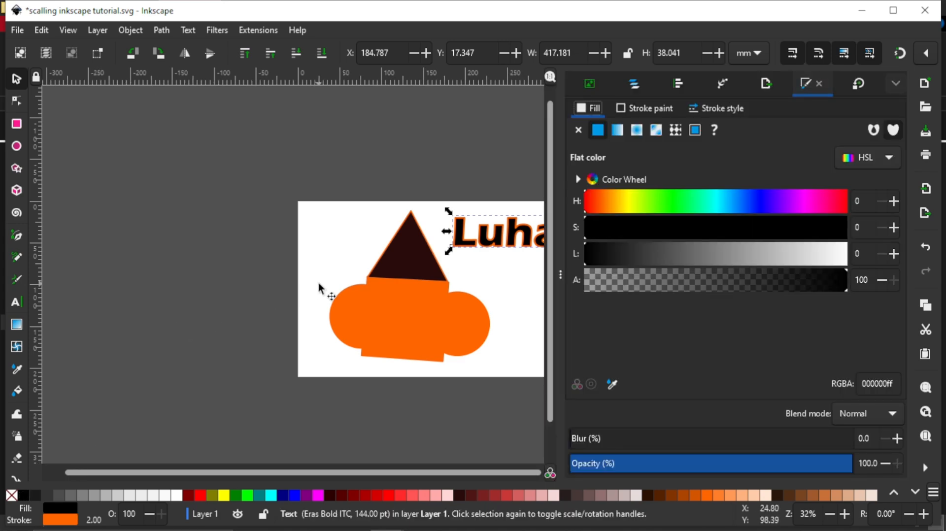
{"action": "scroll", "coordinate": [318, 283], "scroll_direction": "right", "scroll_amount": 3}
{"action": "scroll", "coordinate": [320, 283], "scroll_direction": "right", "scroll_amount": 8}
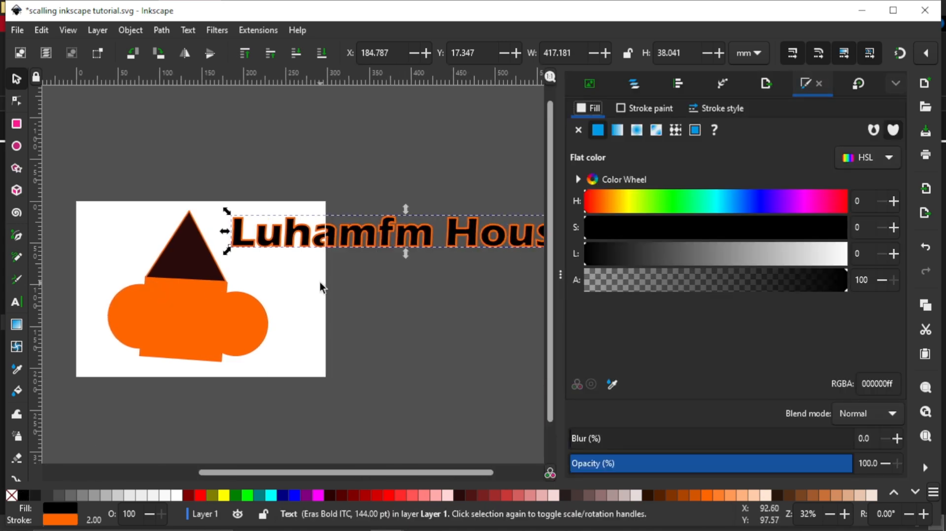
{"action": "scroll", "coordinate": [321, 284], "scroll_direction": "right", "scroll_amount": 3}
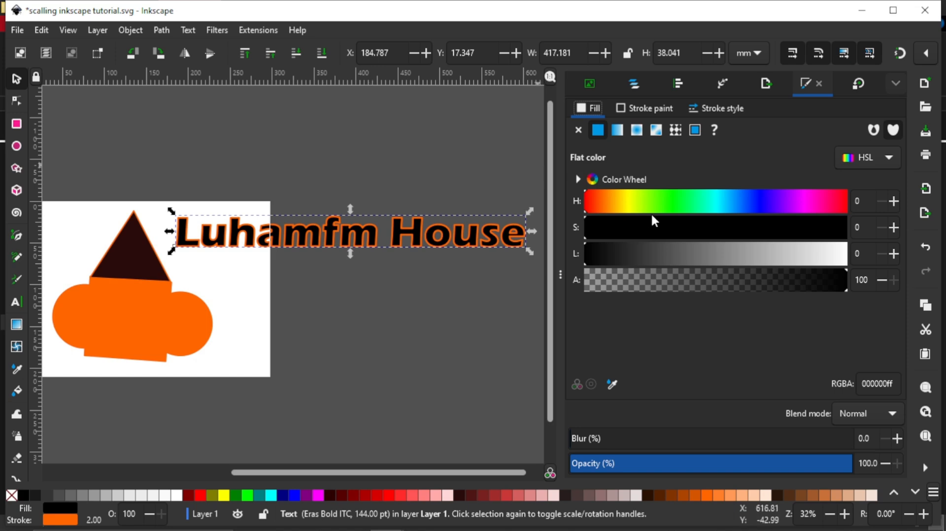
{"action": "left_click", "coordinate": [620, 203]}
{"action": "left_click", "coordinate": [638, 111]}
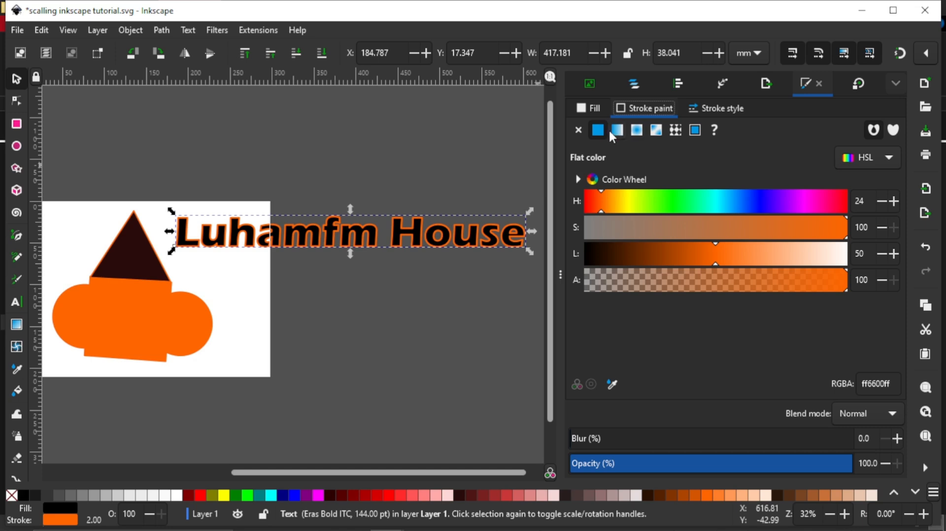
{"action": "left_click", "coordinate": [715, 202]}
{"action": "left_click", "coordinate": [736, 201]}
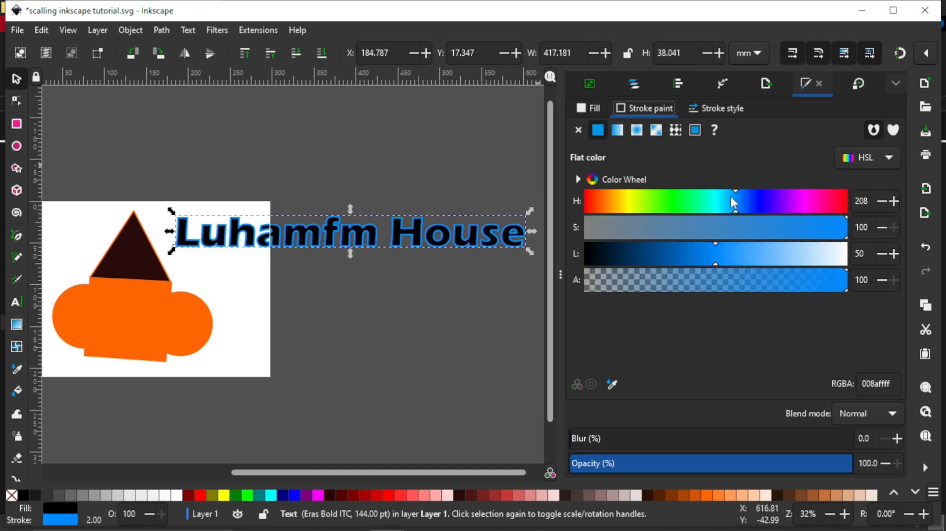
Set the text's stroke width to 1.3 mm and move the text off the page to about X 351, Y 14 mm.
{"action": "left_click", "coordinate": [710, 110]}
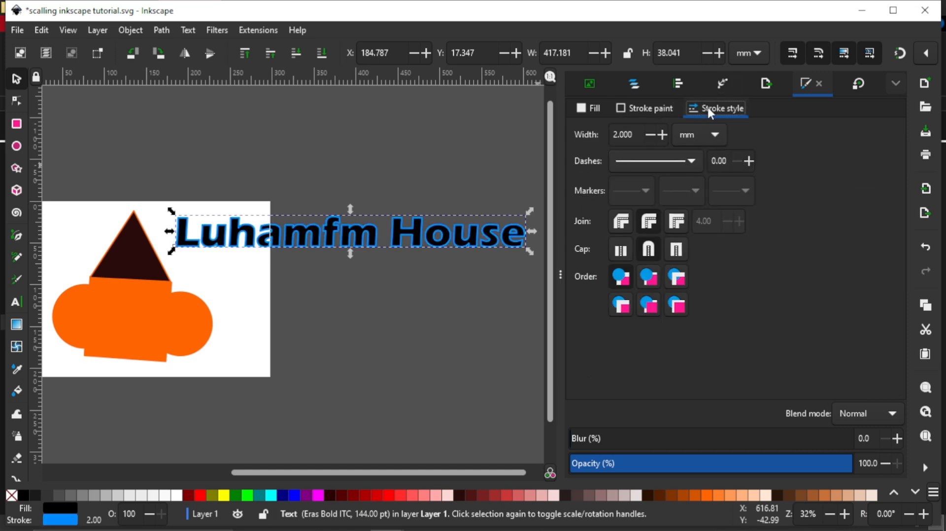
{"action": "left_click", "coordinate": [651, 136]}
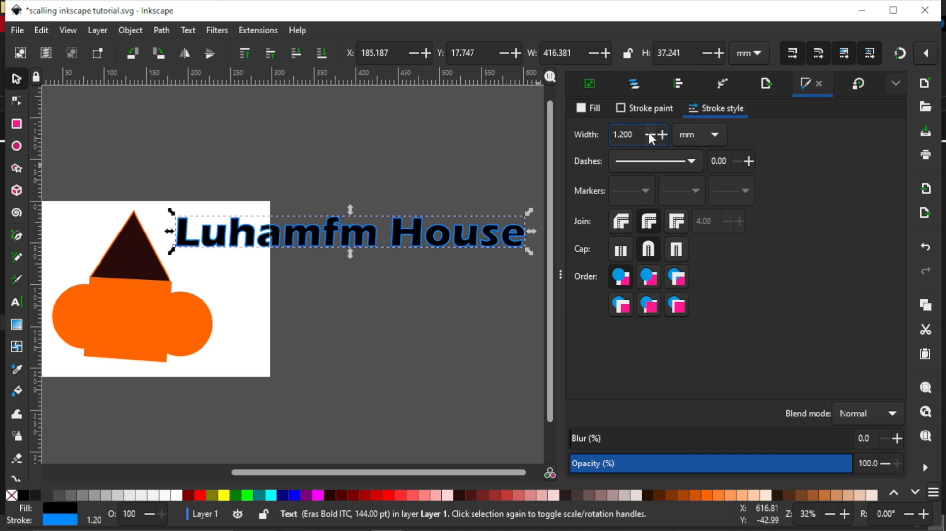
{"action": "left_click", "coordinate": [660, 134]}
{"action": "left_click", "coordinate": [558, 280]}
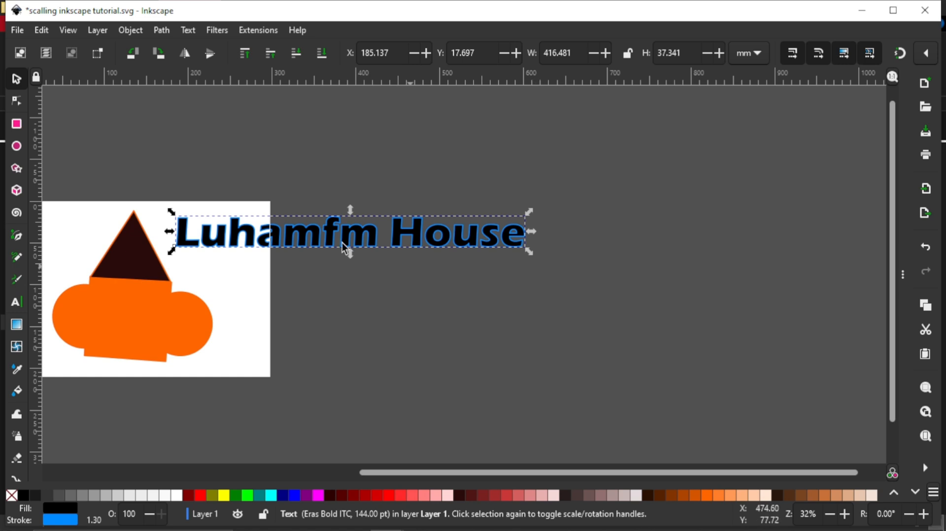
{"action": "left_click_drag", "start_coordinate": [330, 240], "coordinate": [509, 238]}
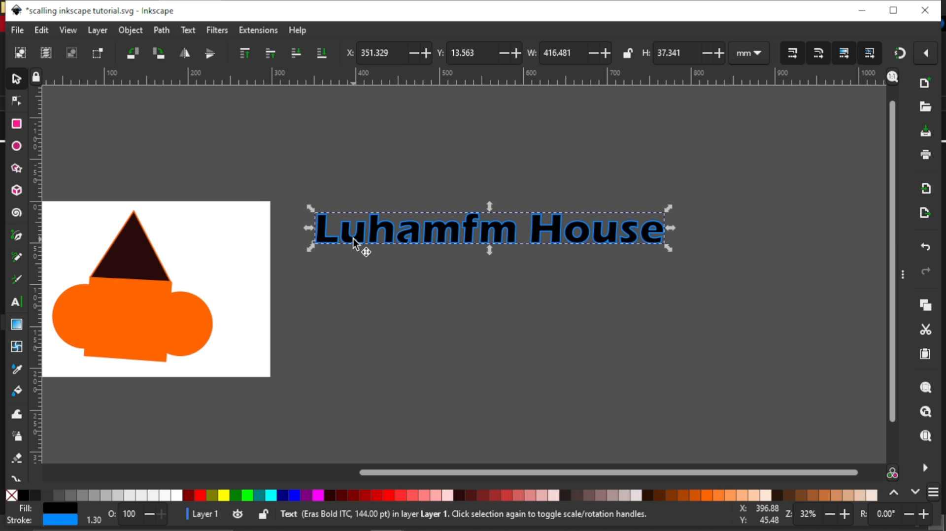
Change the font of the "Luhamfm House" text to Forte.
{"action": "left_click", "coordinate": [20, 303]}
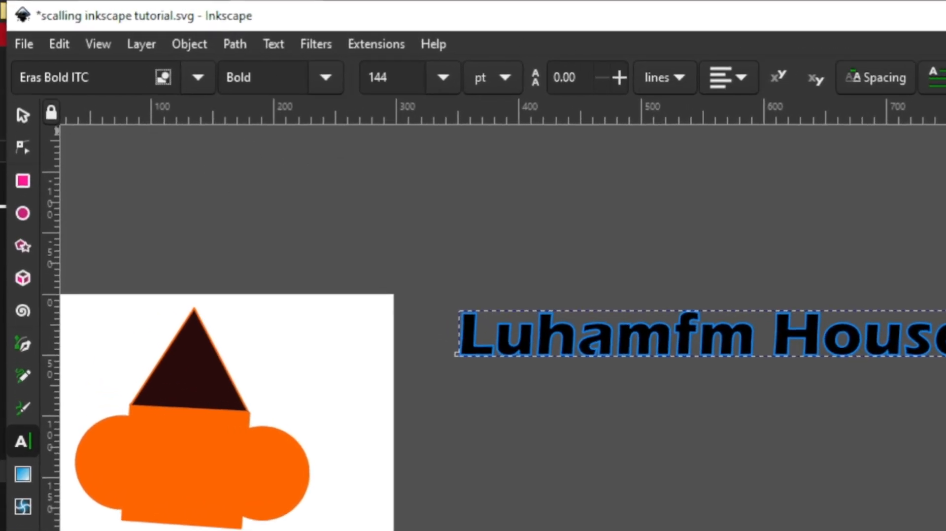
{"action": "left_click", "coordinate": [199, 77]}
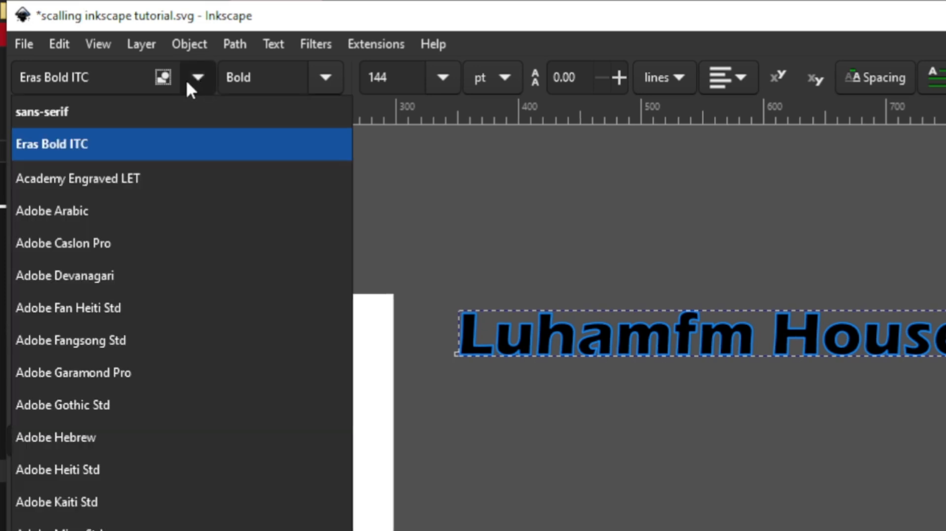
{"action": "scroll", "coordinate": [114, 410], "scroll_direction": "down", "scroll_amount": 3}
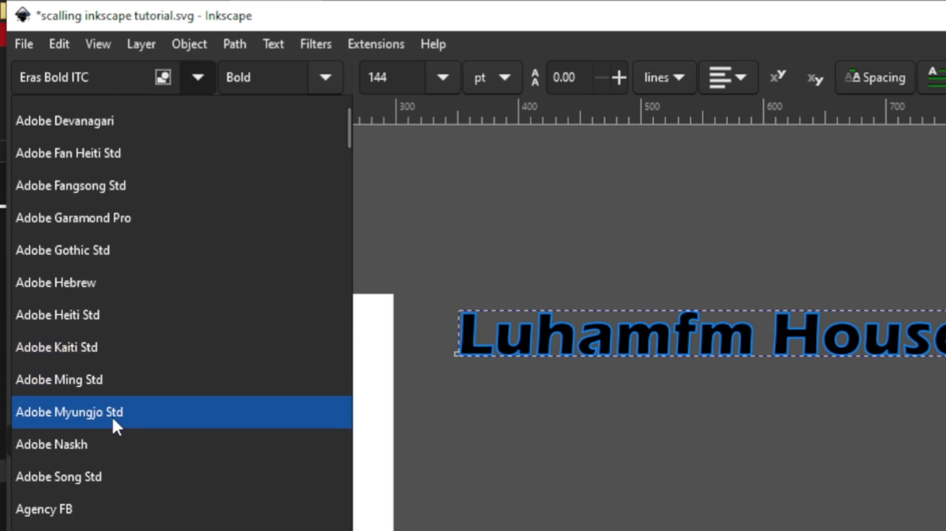
{"action": "scroll", "coordinate": [112, 425], "scroll_direction": "down", "scroll_amount": 15}
{"action": "scroll", "coordinate": [111, 428], "scroll_direction": "down", "scroll_amount": 15}
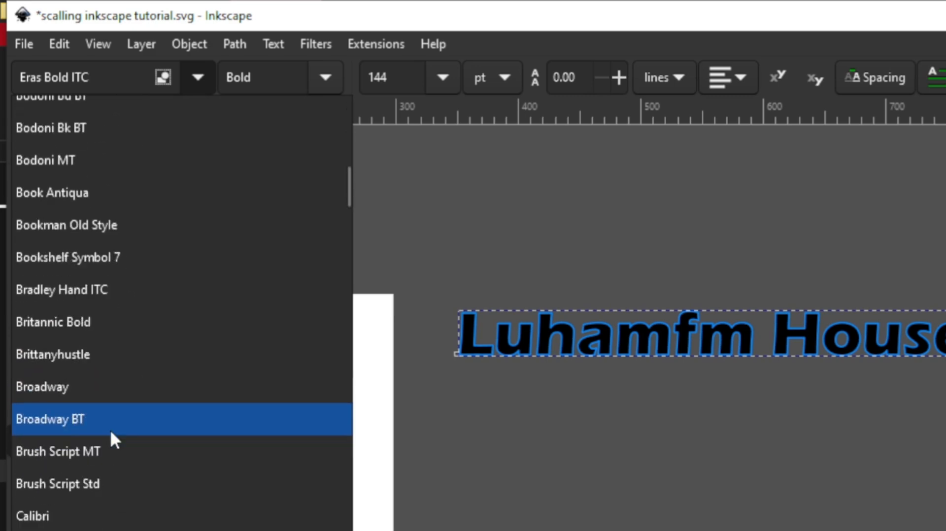
{"action": "scroll", "coordinate": [108, 449], "scroll_direction": "down", "scroll_amount": 15}
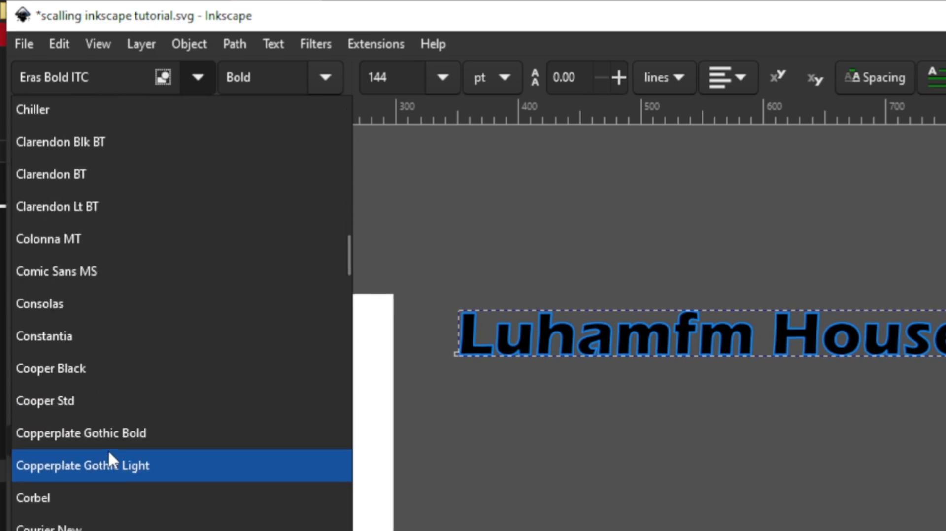
{"action": "scroll", "coordinate": [114, 450], "scroll_direction": "down", "scroll_amount": 5}
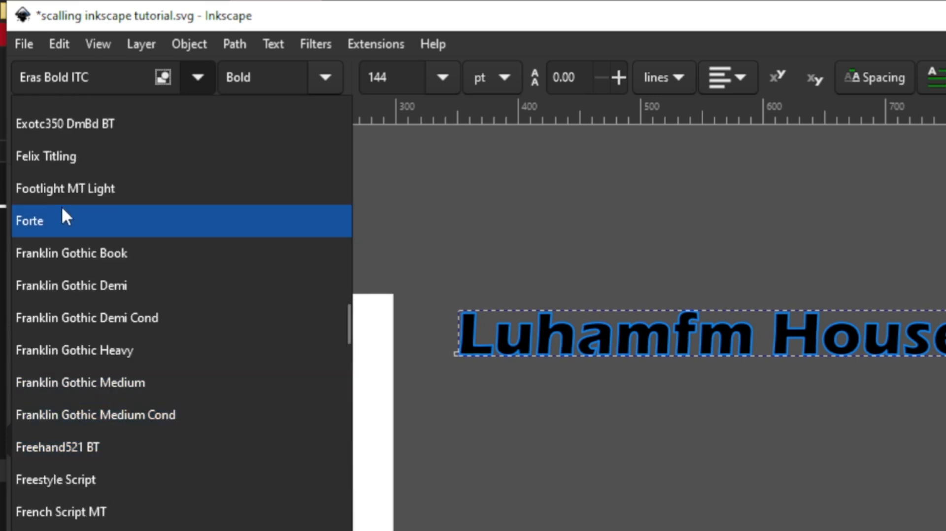
{"action": "left_click", "coordinate": [63, 211]}
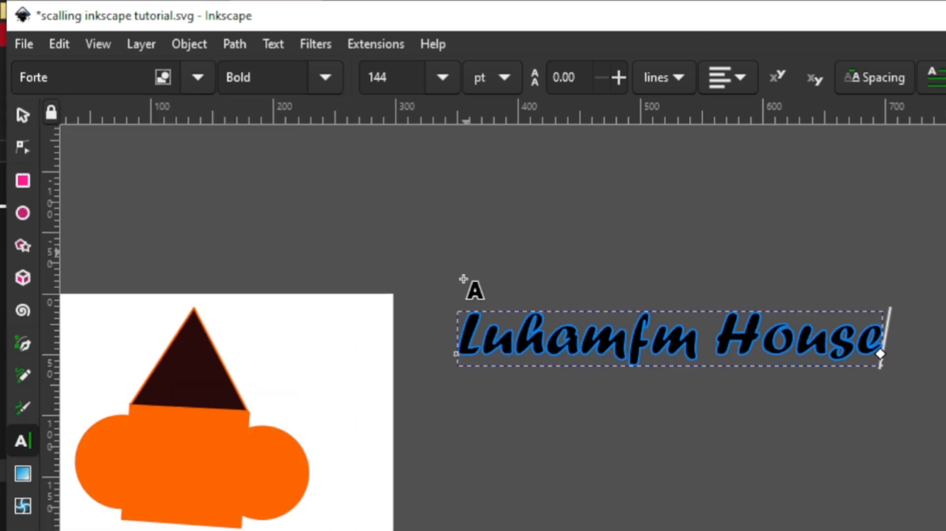
Set the font style of the "Luhamfm House" text to Normal.
{"action": "left_click", "coordinate": [325, 77]}
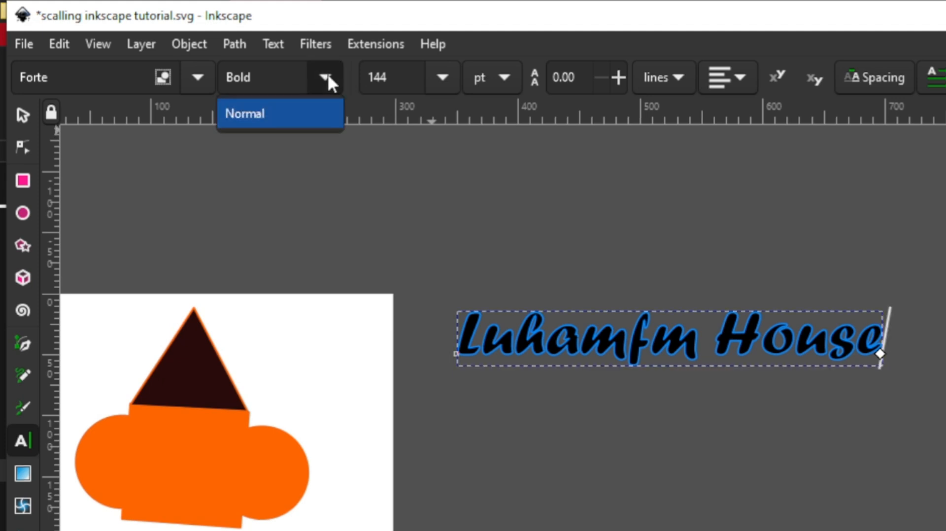
{"action": "left_click", "coordinate": [201, 74]}
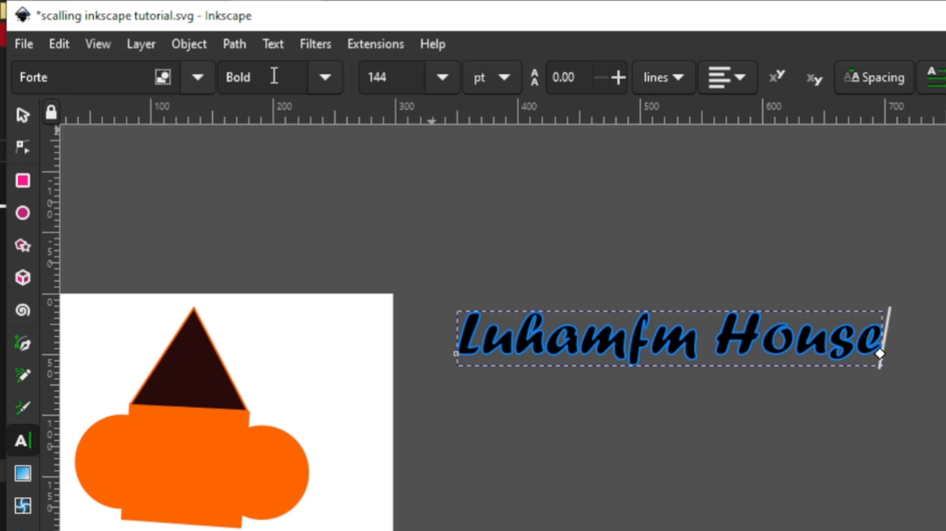
{"action": "left_click", "coordinate": [334, 75]}
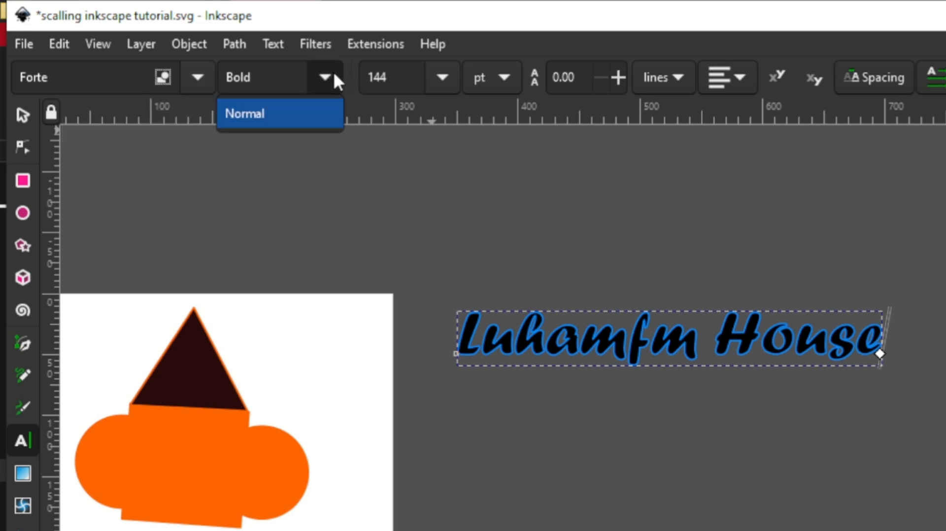
{"action": "left_click", "coordinate": [305, 113]}
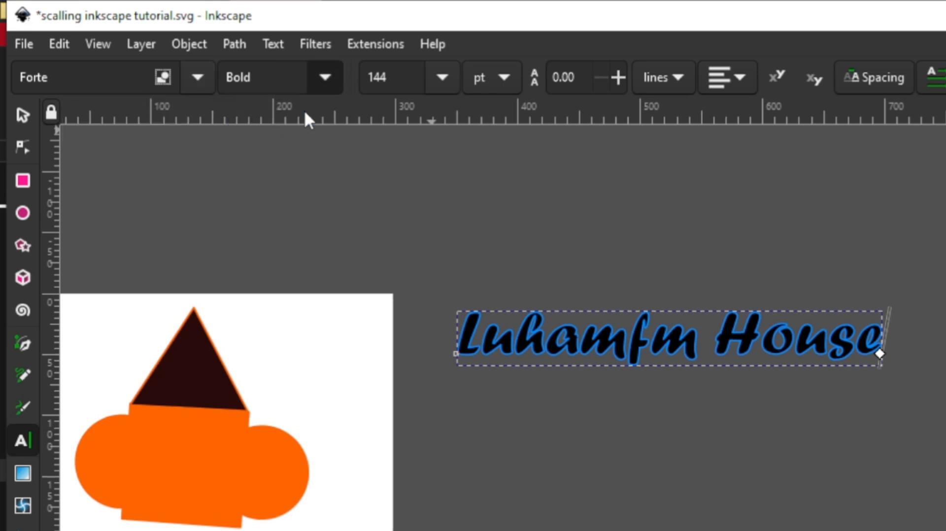
{"action": "left_click", "coordinate": [325, 79]}
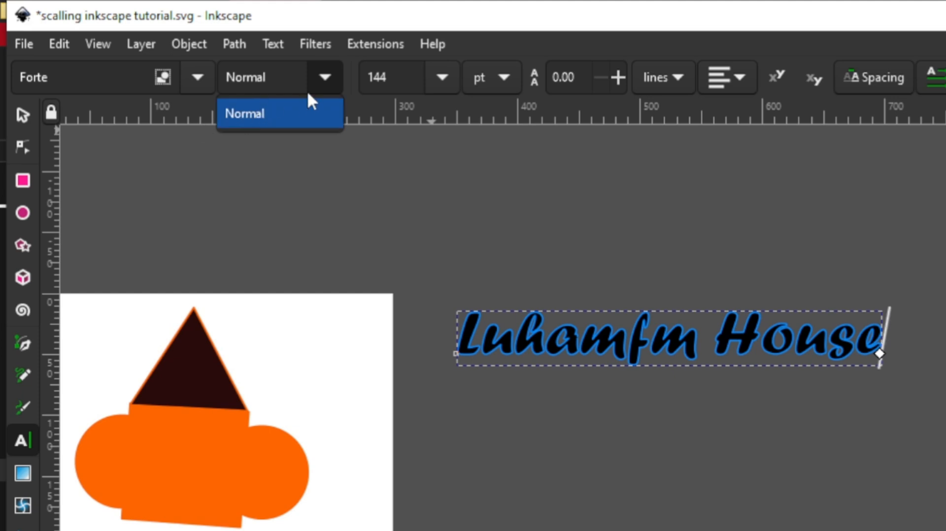
{"action": "left_click", "coordinate": [303, 113]}
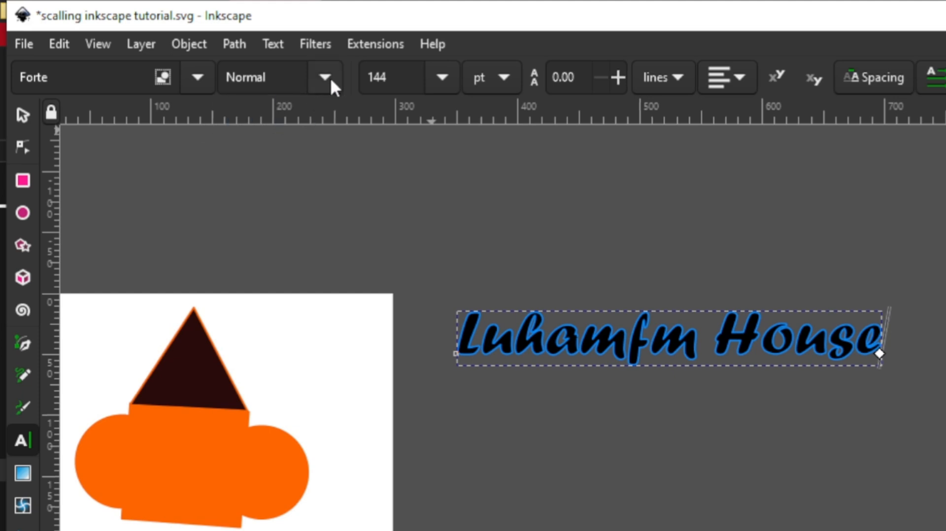
Set the font size of the "Luhamfm House" text to 64 pt.
{"action": "left_click", "coordinate": [442, 77]}
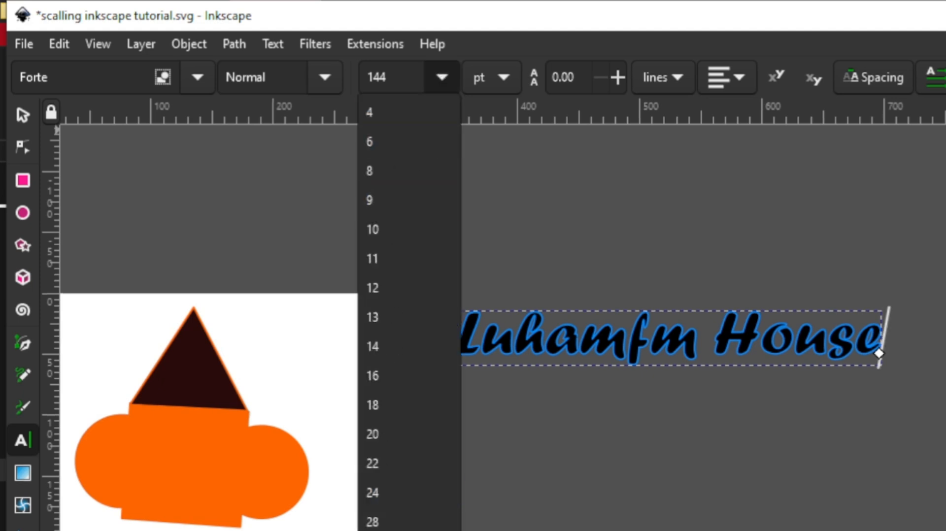
{"action": "left_click", "coordinate": [409, 530]}
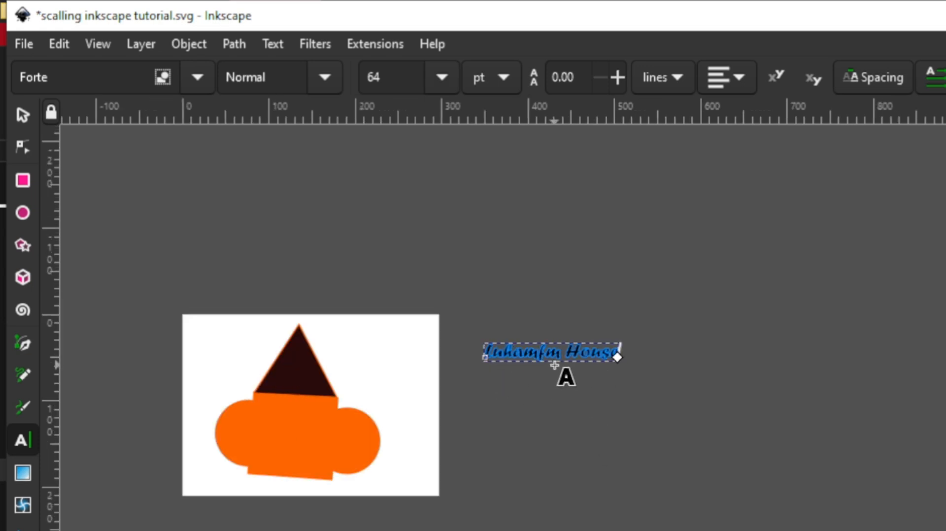
{"action": "scroll", "coordinate": [555, 365], "scroll_direction": "up", "scroll_amount": 3}
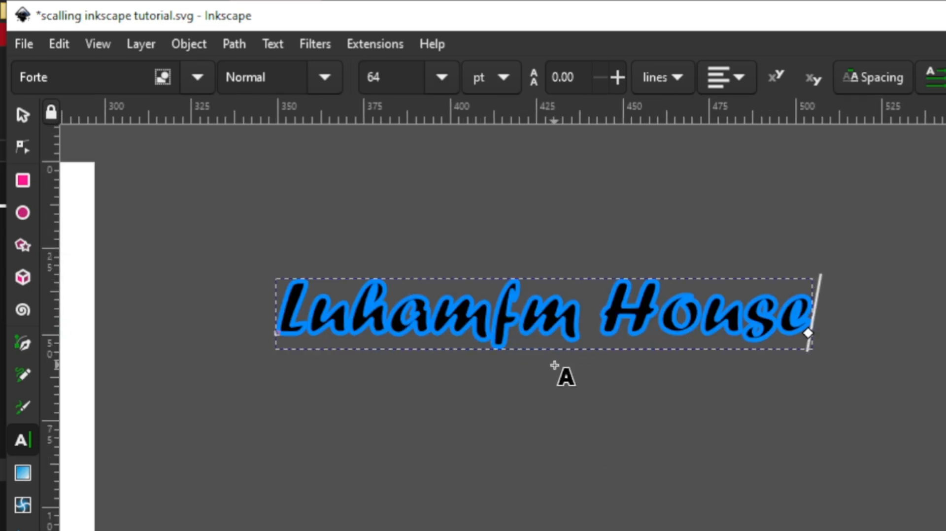
Switch the font size unit of the text from points to centimetres.
{"action": "left_click", "coordinate": [490, 73]}
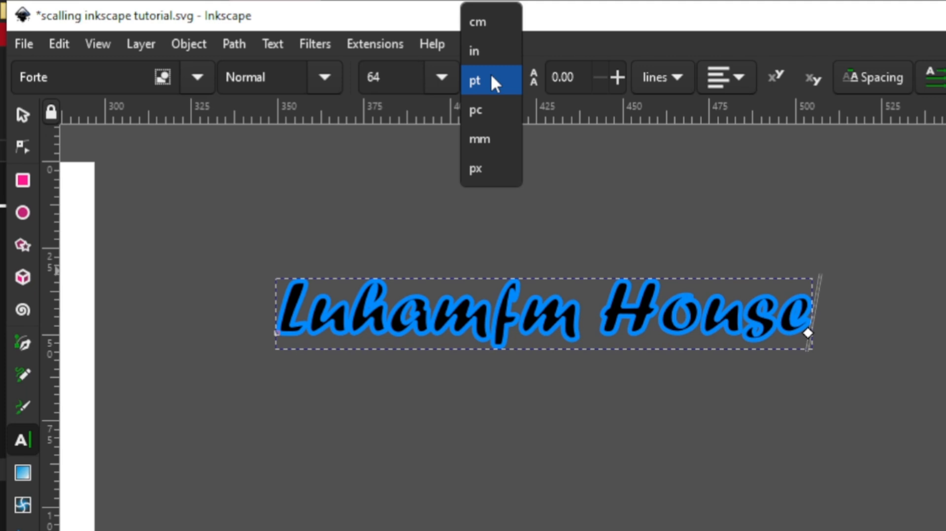
{"action": "left_click", "coordinate": [478, 47]}
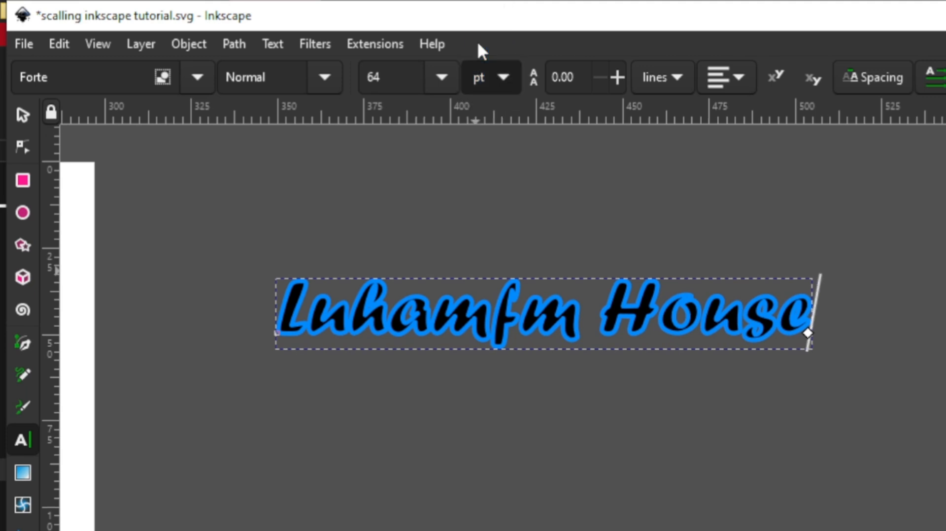
{"action": "left_click", "coordinate": [499, 75]}
{"action": "left_click", "coordinate": [497, 55]}
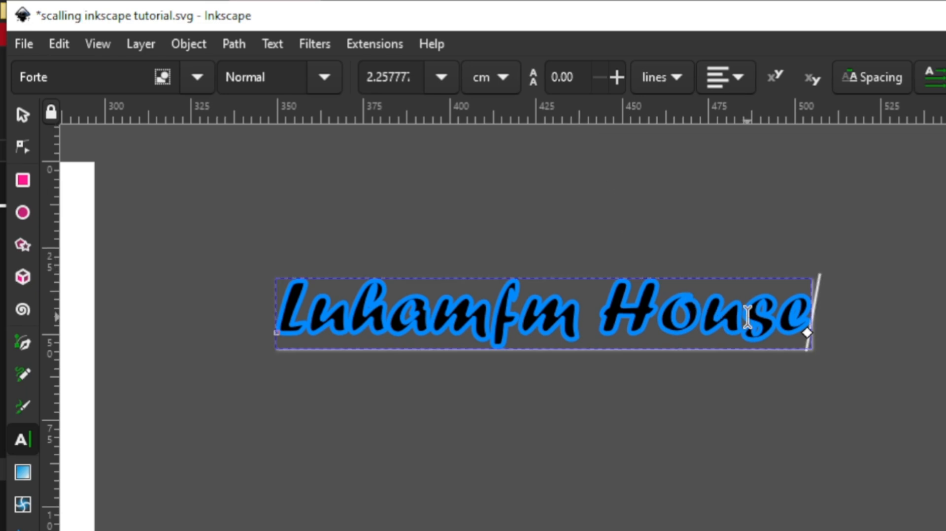
Add a second line reading "is open" beneath "Luhamfm House" in the same text object.
{"action": "key", "text": "Return"}
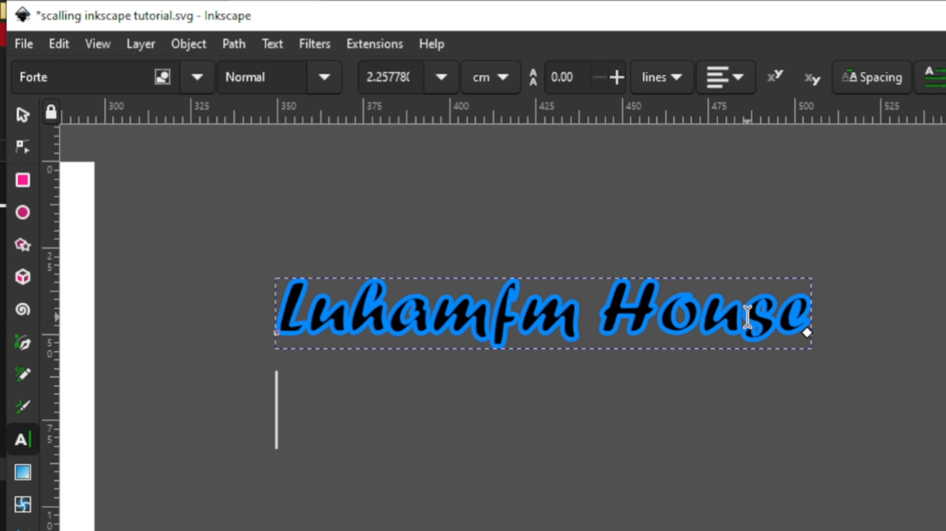
{"action": "type", "text": "is ope"}
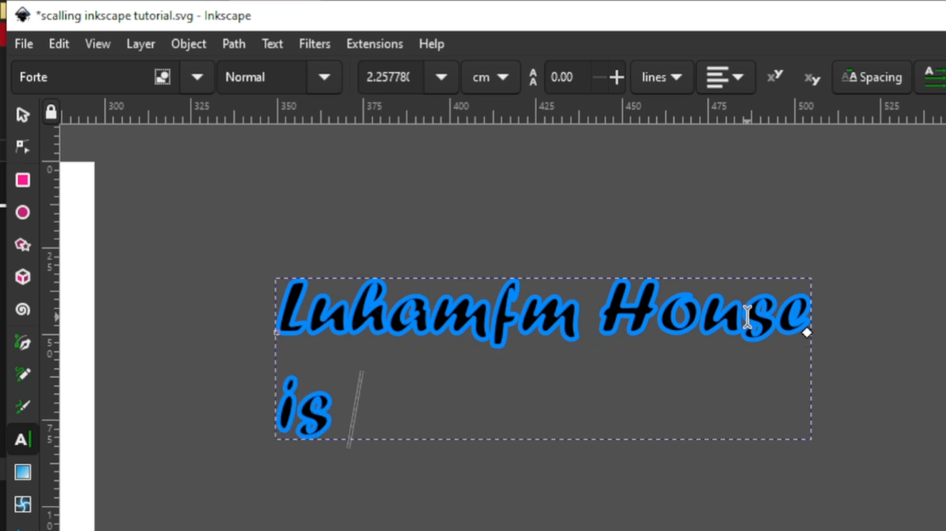
{"action": "type", "text": "n"}
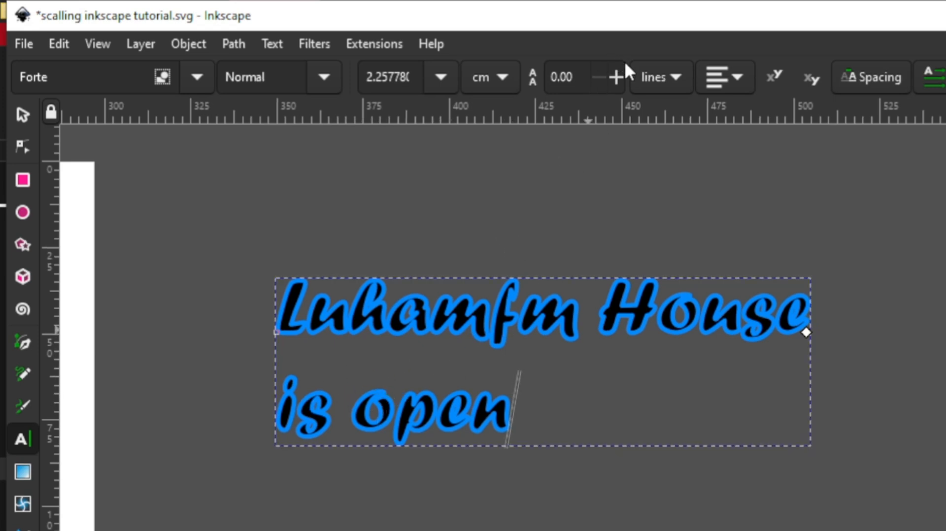
Increase the spacing between the two text lines' baselines to 1.70 lines.
{"action": "left_click", "coordinate": [613, 79]}
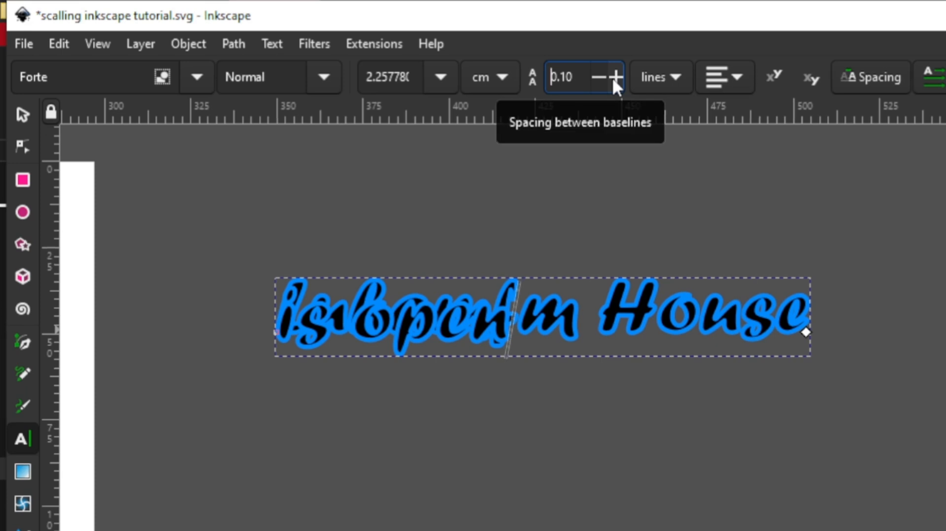
{"action": "left_click", "coordinate": [613, 78]}
{"action": "left_click", "coordinate": [614, 78]}
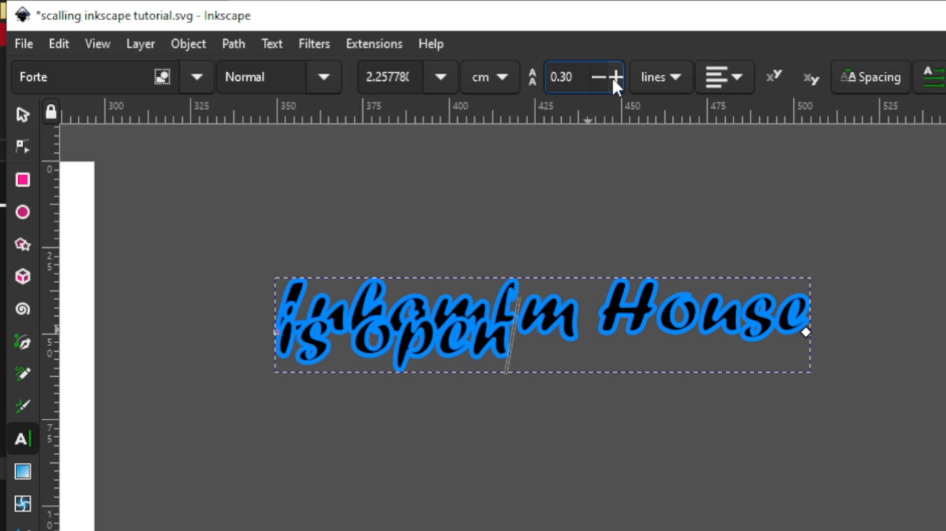
{"action": "left_click", "coordinate": [614, 78]}
{"action": "left_click", "coordinate": [614, 78]}
{"action": "left_click", "coordinate": [613, 78]}
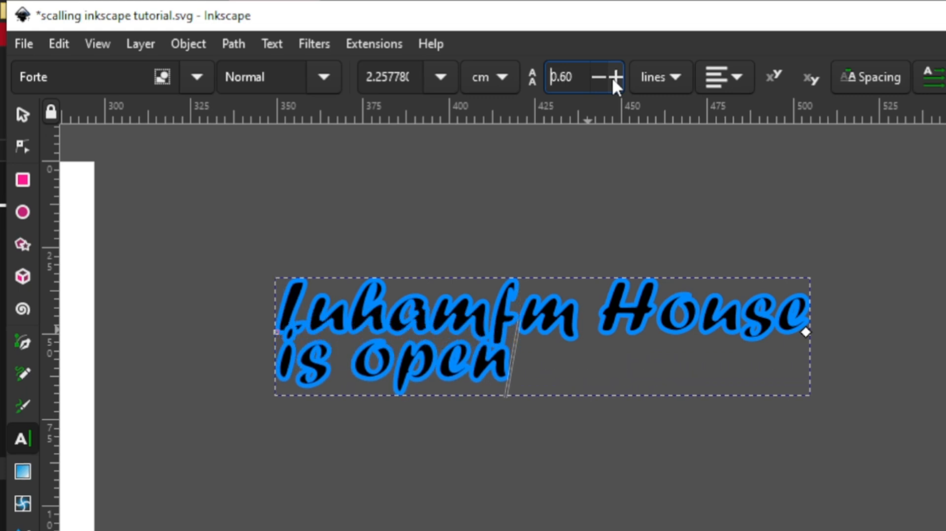
{"action": "left_click", "coordinate": [614, 78]}
{"action": "left_click", "coordinate": [614, 78]}
{"action": "left_click", "coordinate": [614, 78]}
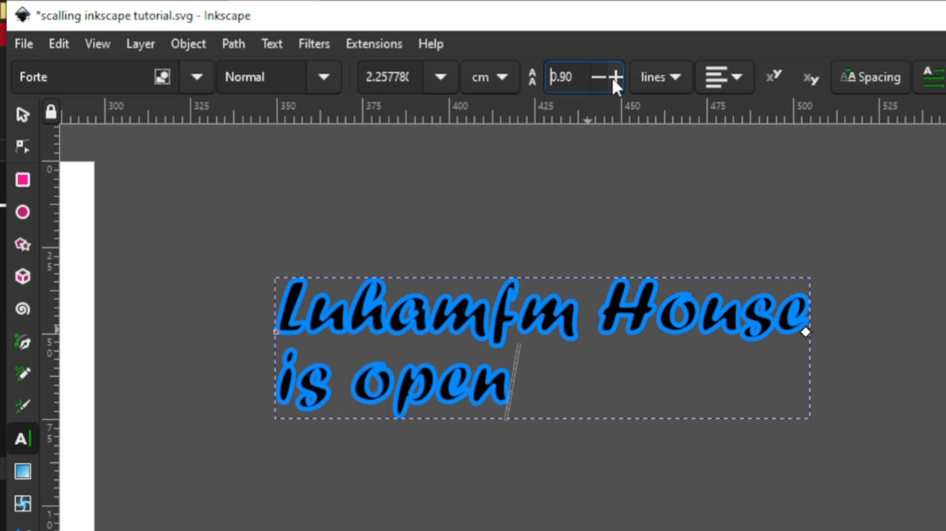
{"action": "left_click", "coordinate": [612, 78]}
{"action": "left_click", "coordinate": [612, 78]}
{"action": "left_click", "coordinate": [612, 78]}
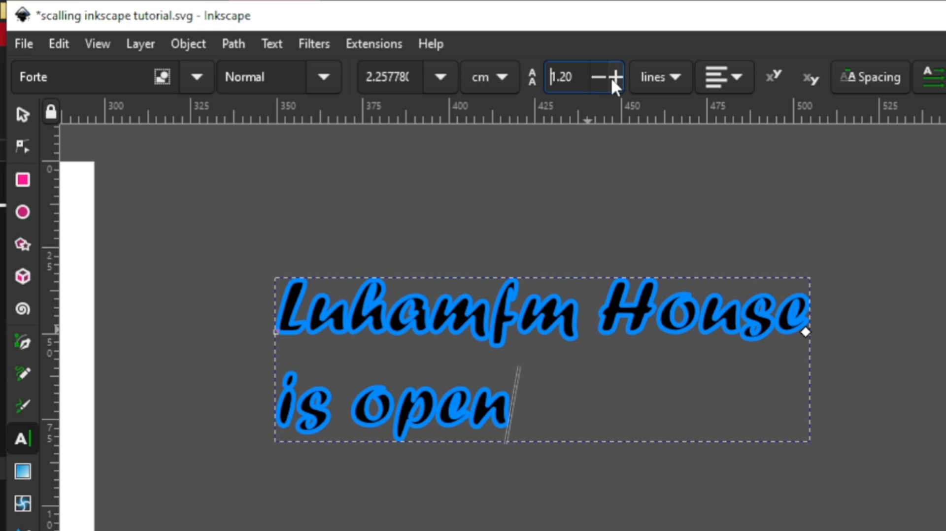
{"action": "left_click", "coordinate": [612, 78]}
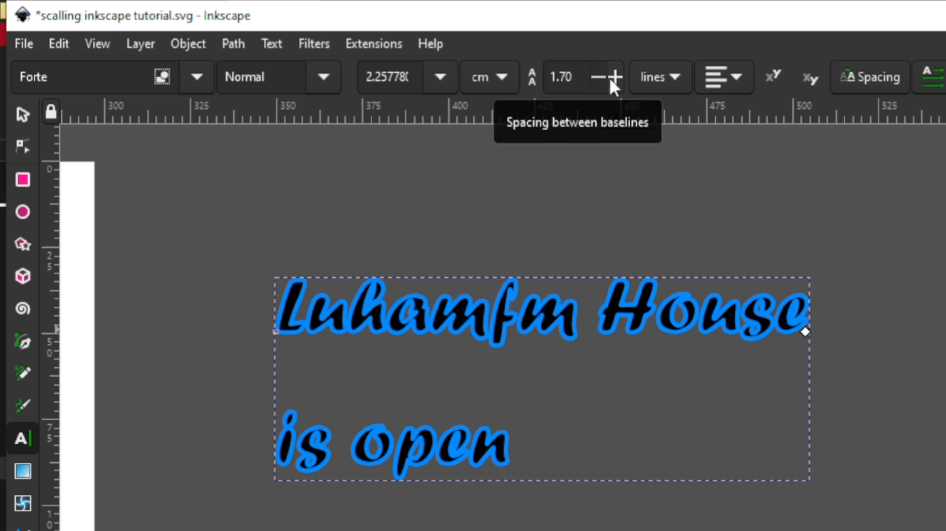
Add a third line reading "pre" and reduce the baseline spacing of the text to 1.50 lines.
{"action": "key", "text": "Return"}
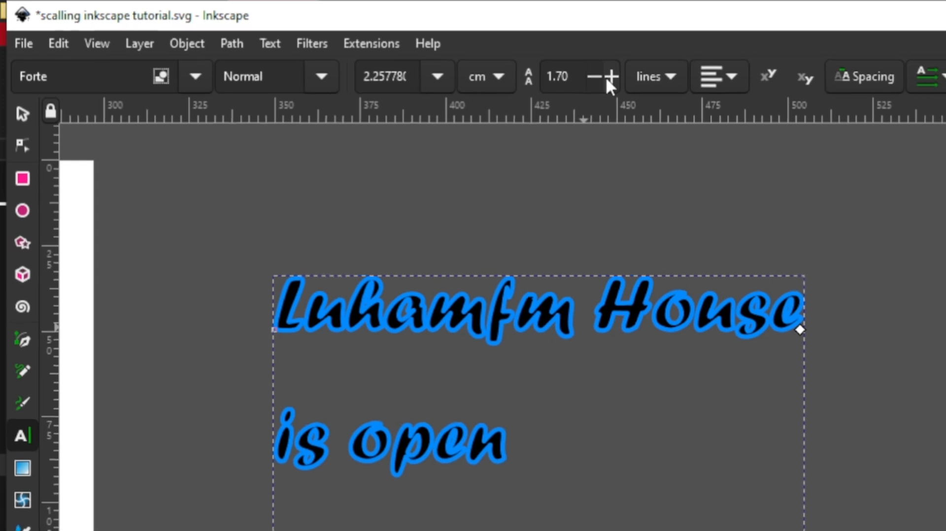
{"action": "type", "text": "pre"}
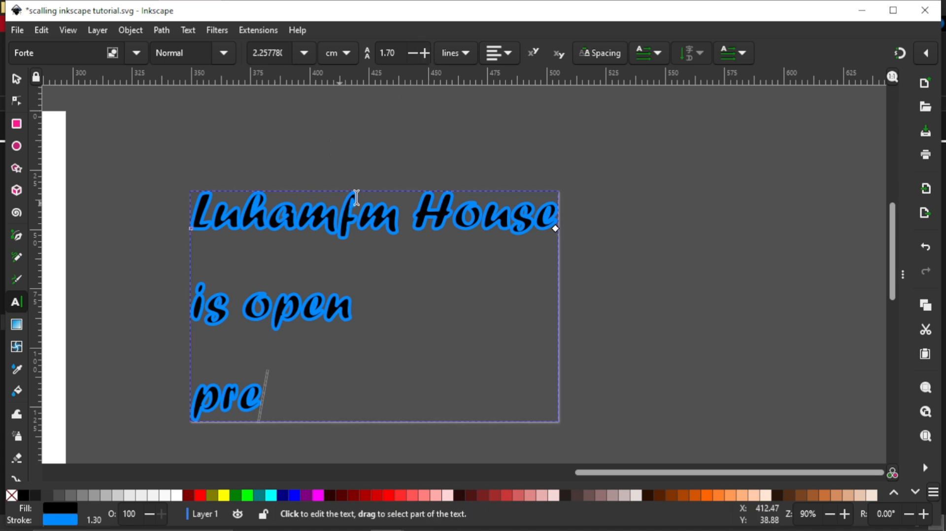
{"action": "left_click", "coordinate": [412, 53]}
{"action": "left_click", "coordinate": [412, 53]}
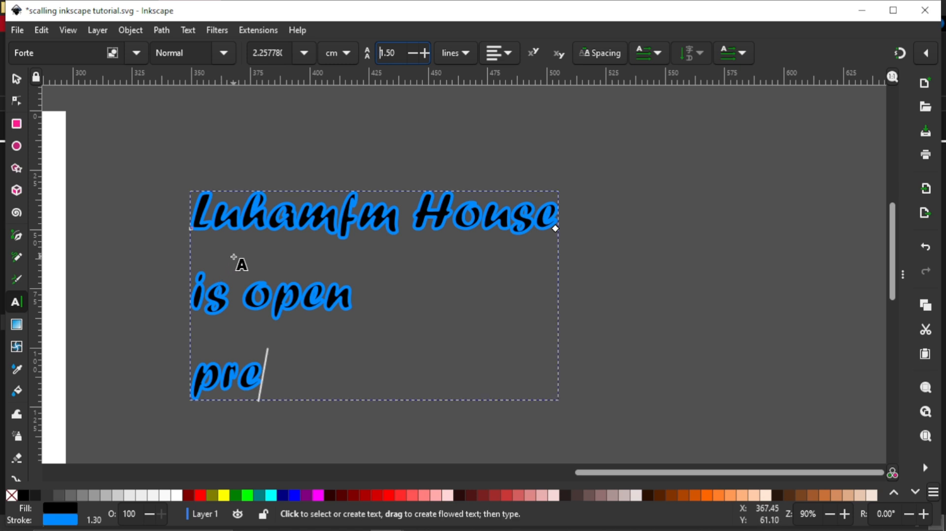
Increase the baseline spacing of the three-line text to 1.70 lines.
{"action": "key", "text": "Up"}
{"action": "key", "text": "Up"}
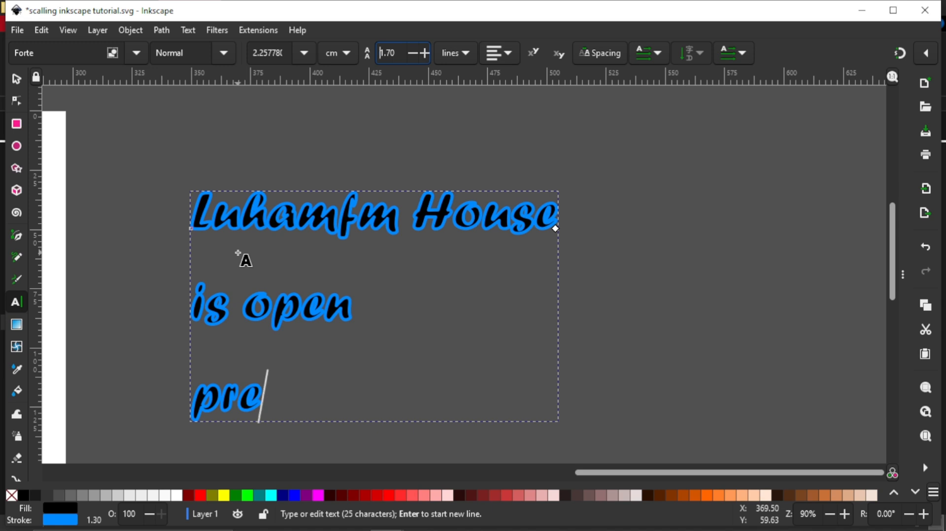
Delete the "is open" and "pre" lines, keeping only "Luhamfm House" in the text object.
{"action": "left_click", "coordinate": [296, 401]}
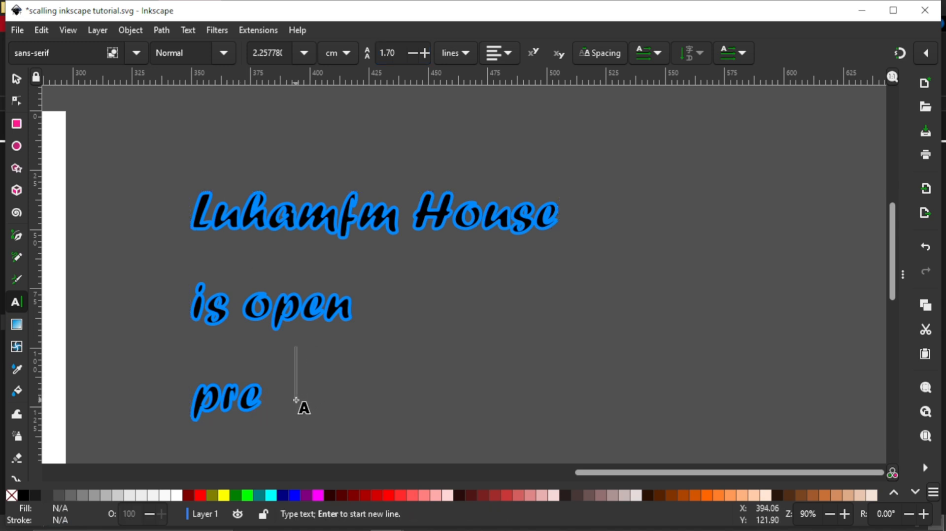
{"action": "left_click", "coordinate": [251, 269]}
{"action": "left_click", "coordinate": [364, 321]}
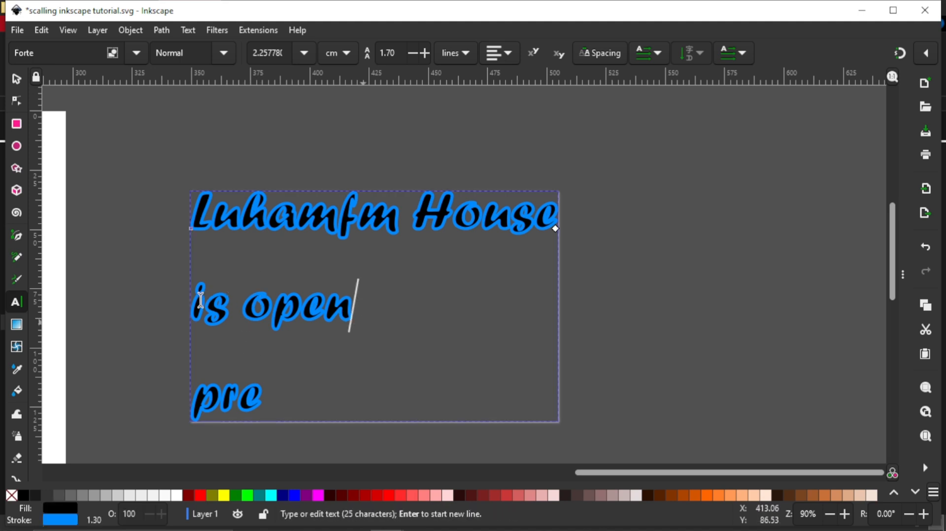
{"action": "left_click_drag", "start_coordinate": [199, 301], "coordinate": [418, 439]}
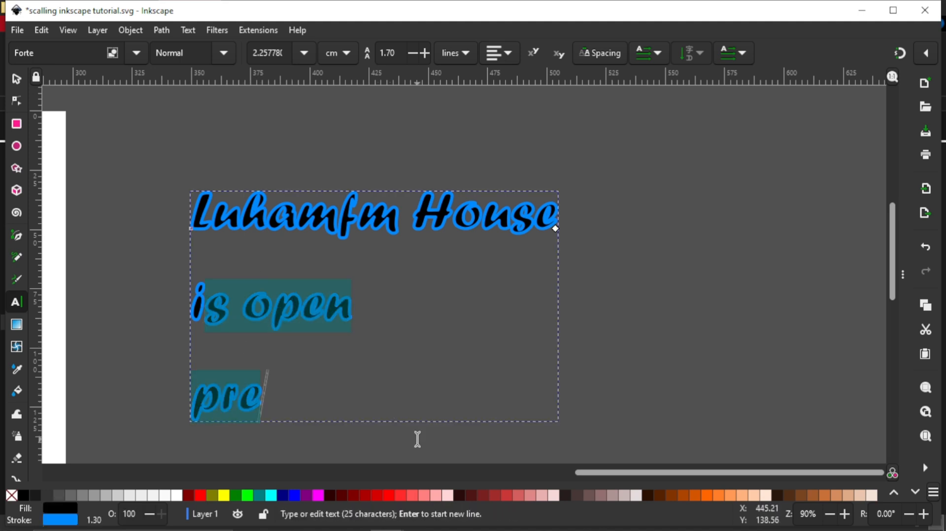
{"action": "key", "text": "BackSpace"}
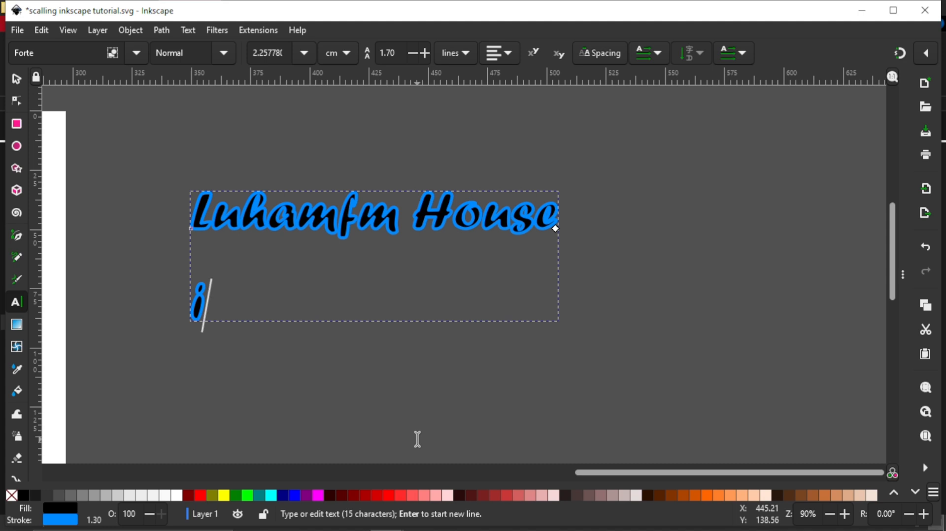
{"action": "key", "text": "BackSpace"}
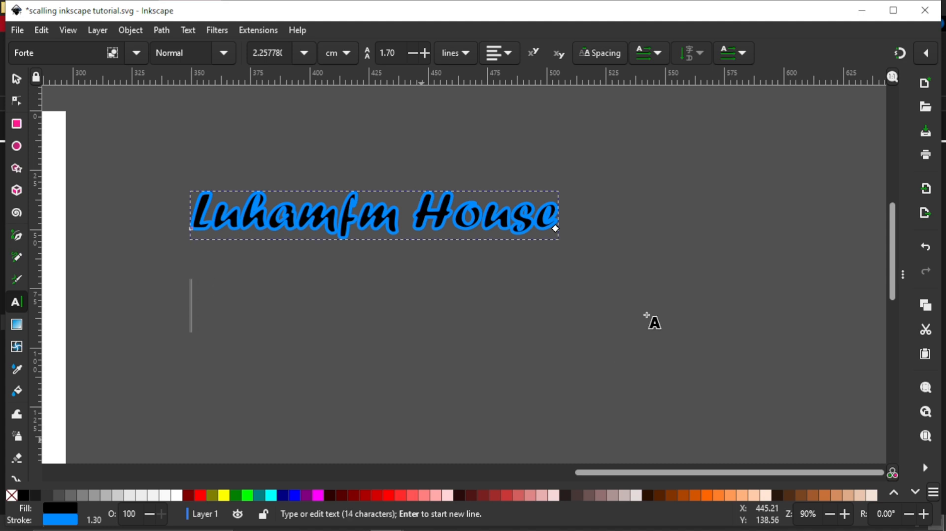
Switch the line spacing unit of the text to centimetres and return it to lines.
{"action": "left_click", "coordinate": [463, 56]}
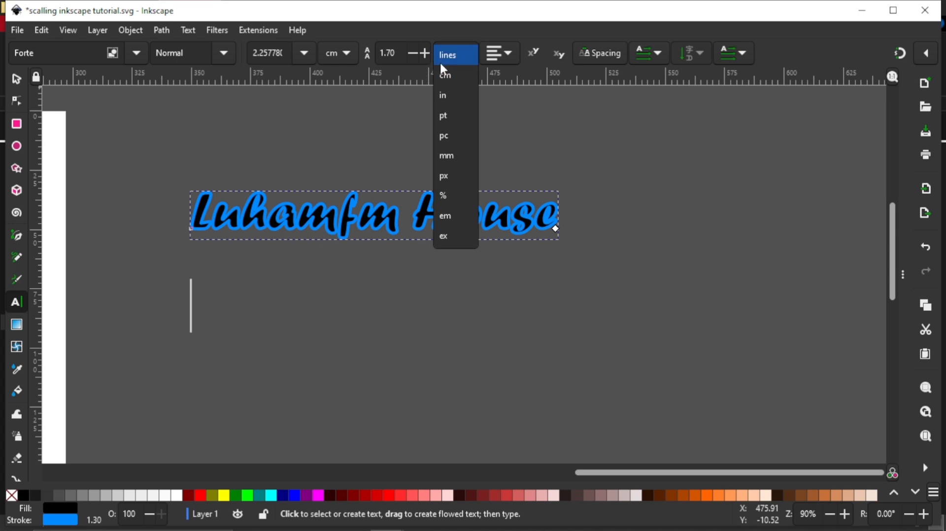
{"action": "left_click", "coordinate": [443, 82]}
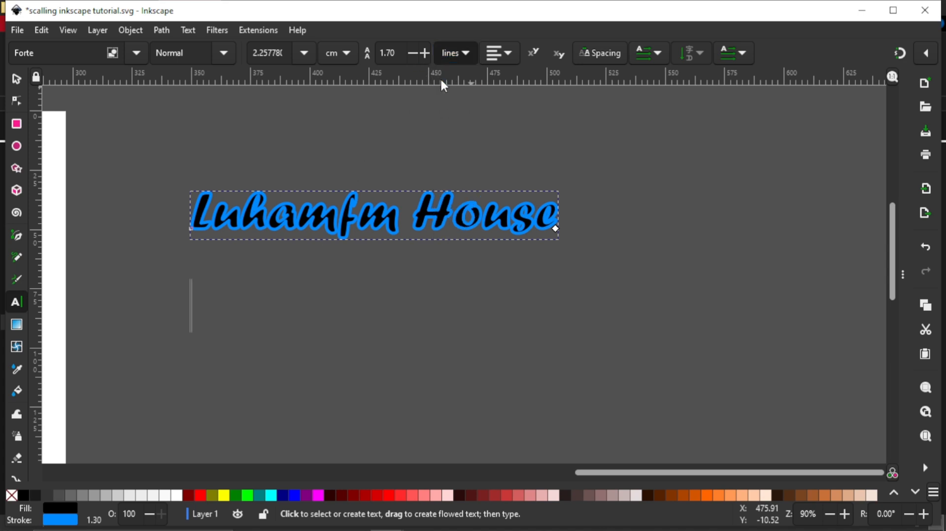
{"action": "left_click", "coordinate": [450, 49]}
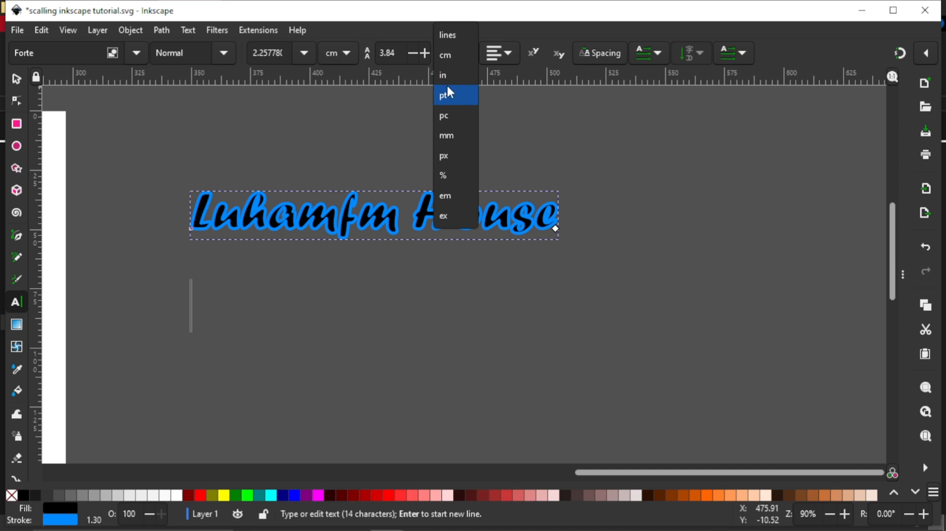
{"action": "left_click", "coordinate": [448, 55]}
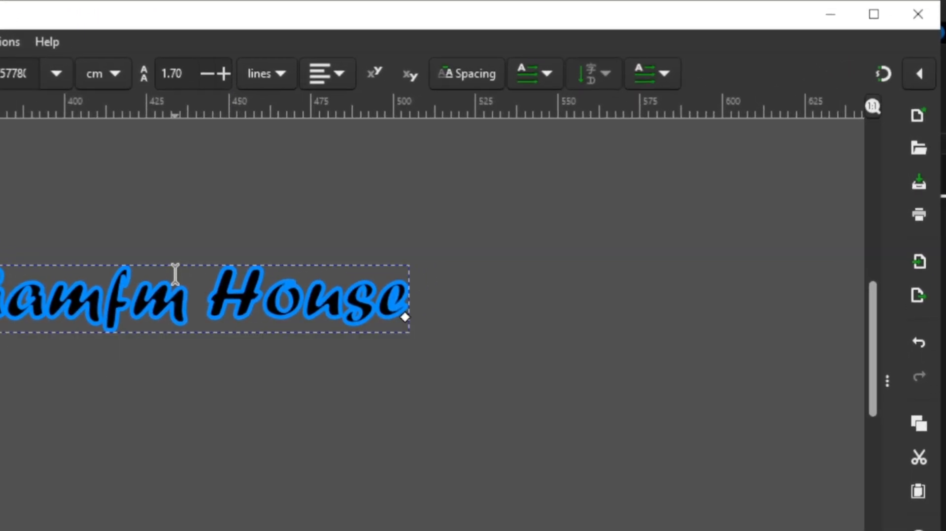
Restore the deleted "is open" and "pre" lines beneath "Luhamfm House".
{"action": "key", "text": "Return"}
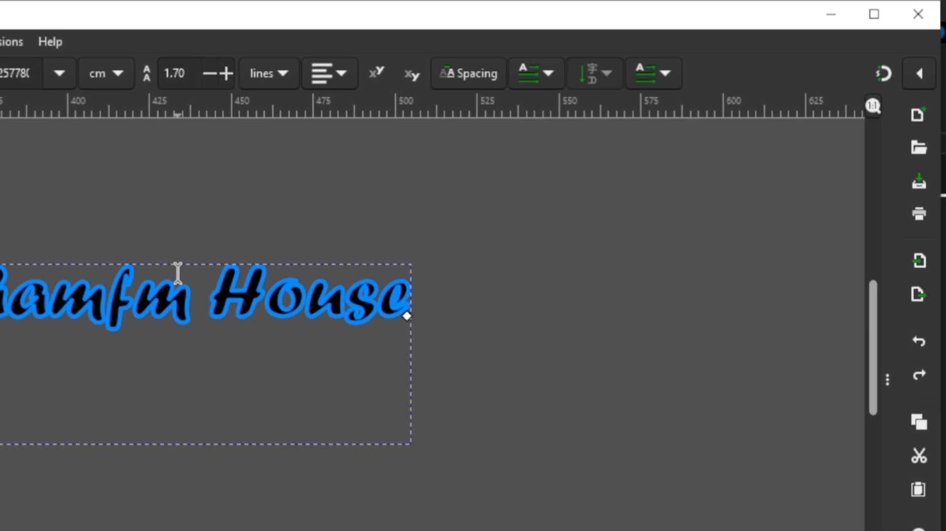
{"action": "type", "text": "open"}
{"action": "key", "text": "Return"}
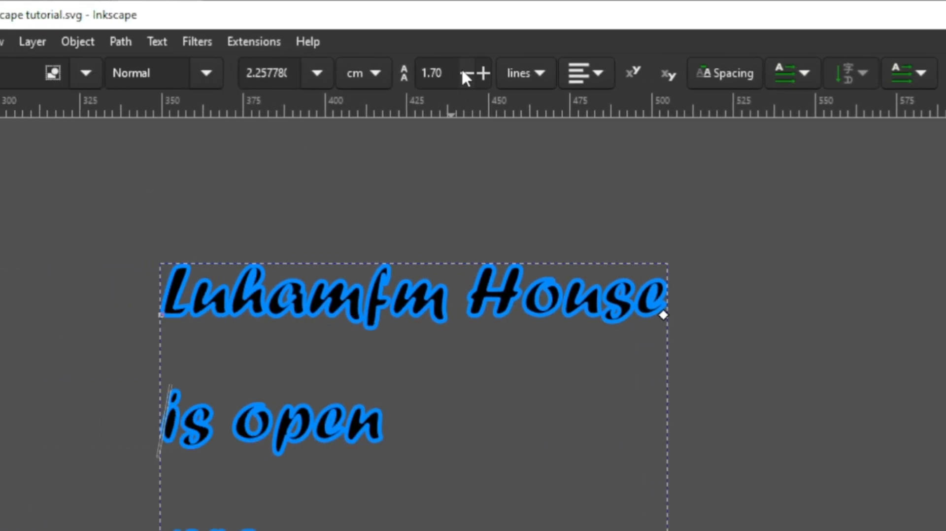
Reduce the baseline spacing of the three-line text to 1.10 lines.
{"action": "left_click", "coordinate": [466, 74]}
{"action": "left_click", "coordinate": [465, 74]}
{"action": "left_click", "coordinate": [466, 74]}
{"action": "left_click", "coordinate": [466, 74]}
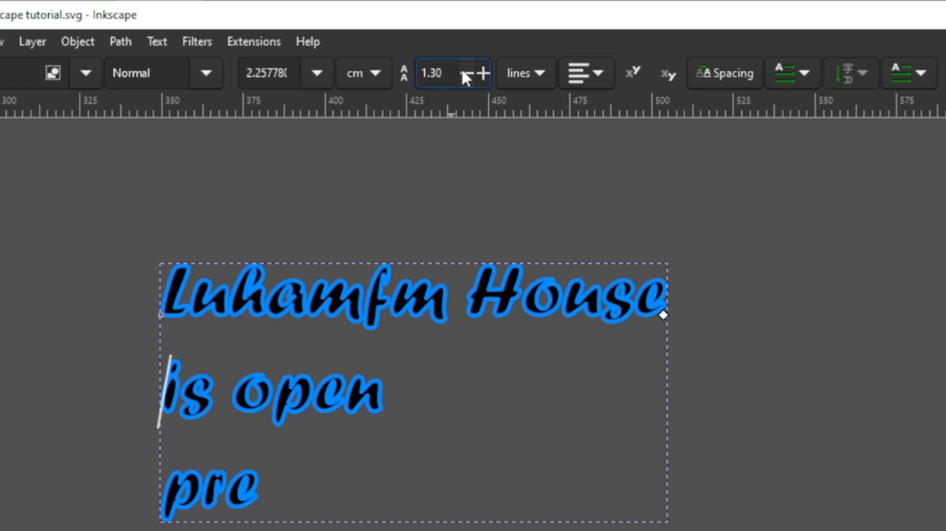
{"action": "left_click", "coordinate": [463, 70]}
{"action": "left_click", "coordinate": [463, 70]}
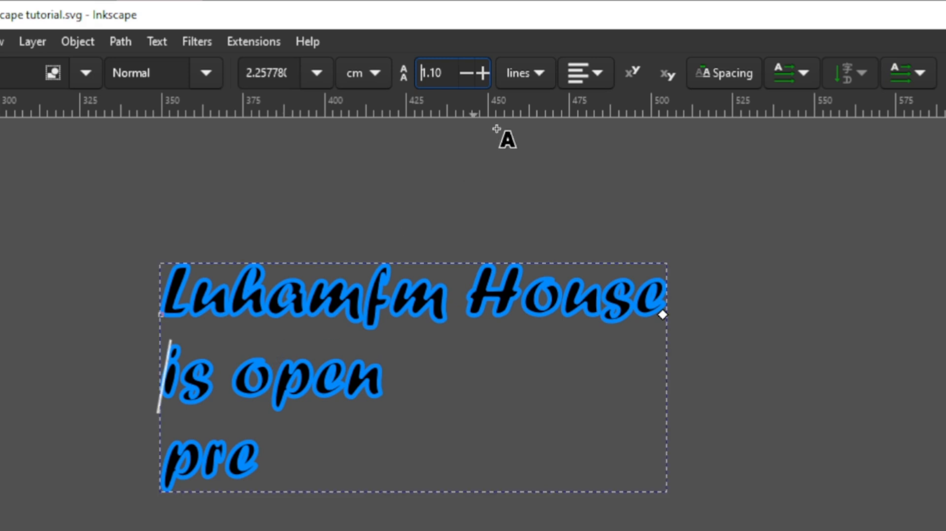
Centre the three text lines, try right alignment, and return them to centre alignment.
{"action": "left_click", "coordinate": [595, 64]}
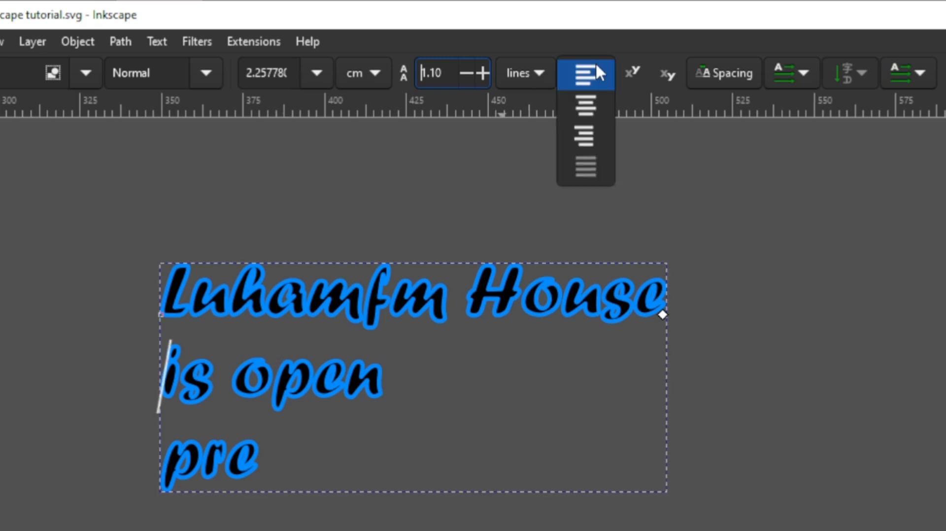
{"action": "left_click", "coordinate": [594, 115]}
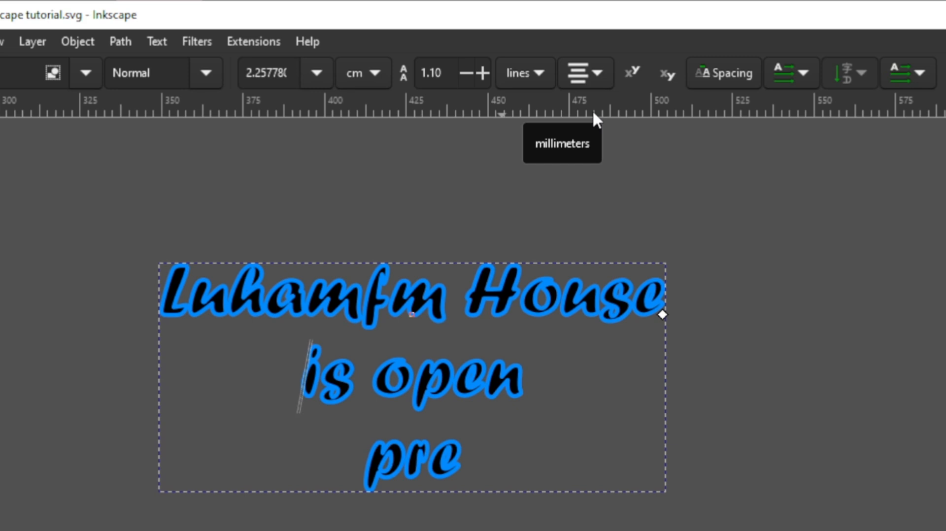
{"action": "left_click", "coordinate": [603, 69]}
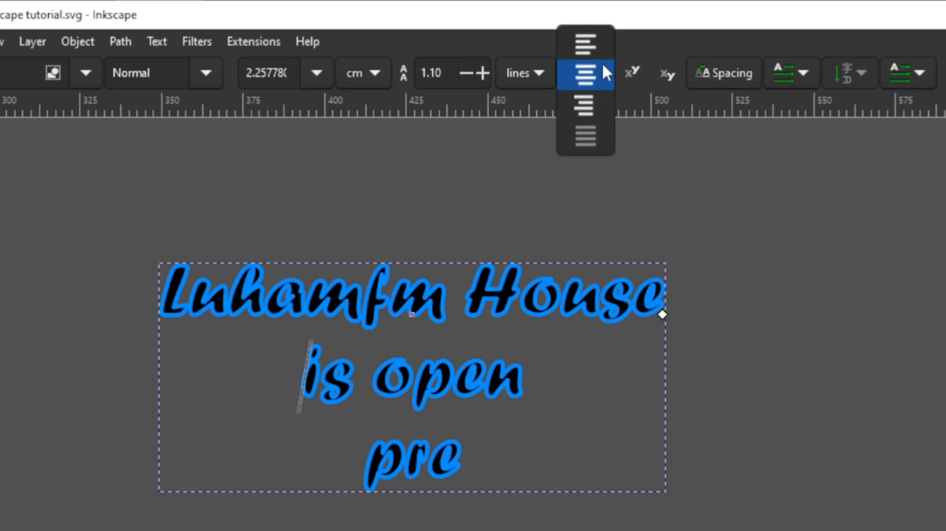
{"action": "left_click", "coordinate": [586, 104]}
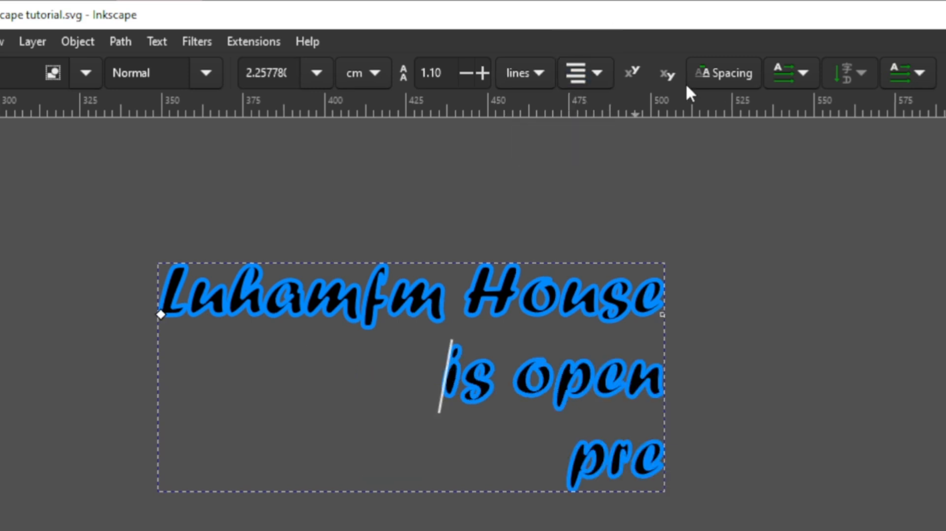
{"action": "left_click", "coordinate": [587, 77]}
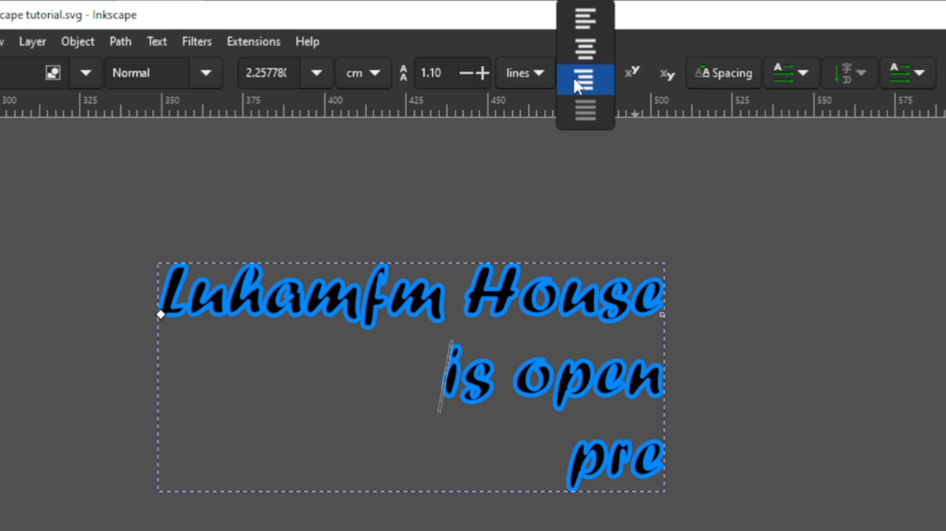
{"action": "left_click", "coordinate": [580, 47]}
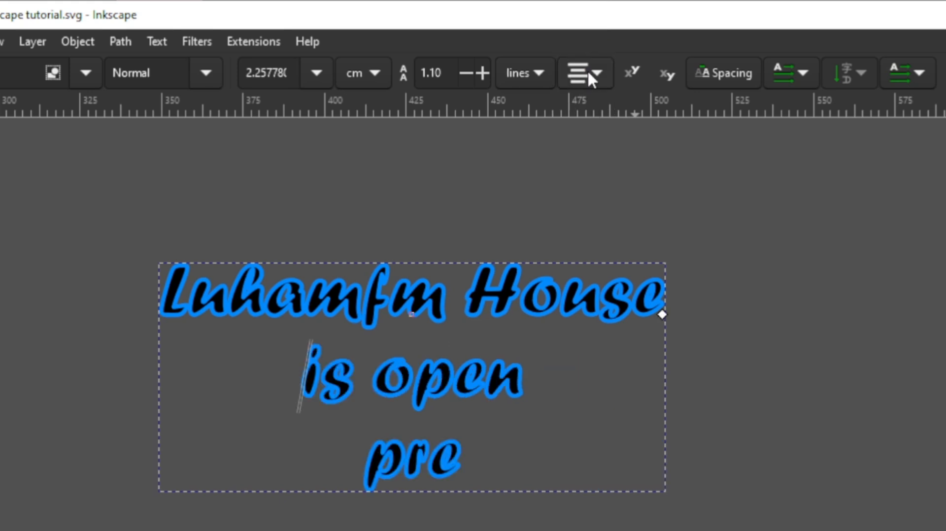
Set the horizontal kerning at the start of the "is open" line to 1 px.
{"action": "left_click", "coordinate": [716, 75]}
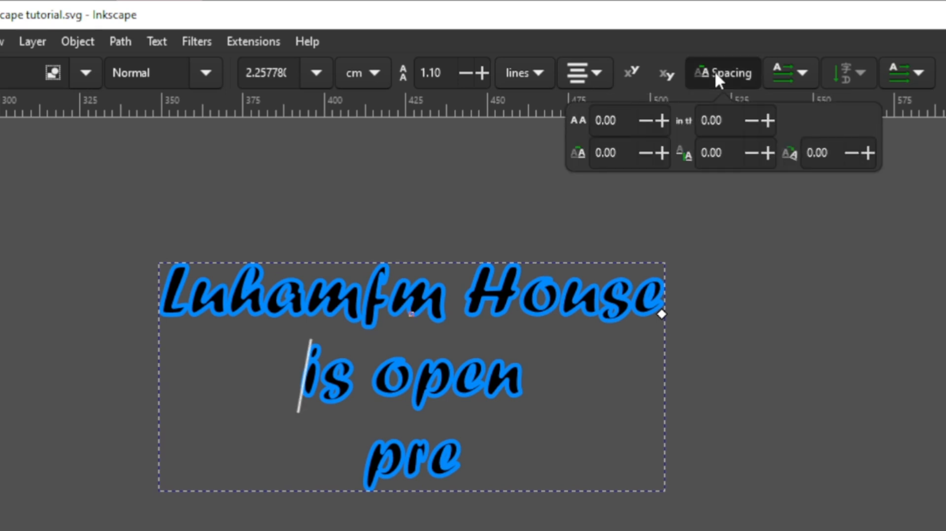
{"action": "left_click", "coordinate": [661, 156]}
{"action": "left_click", "coordinate": [660, 157]}
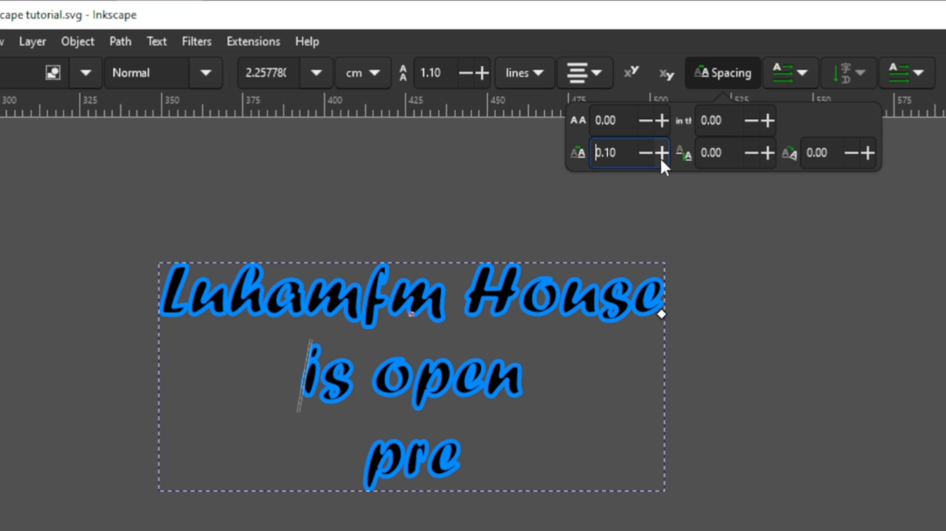
{"action": "left_click", "coordinate": [656, 153]}
{"action": "left_click_drag", "start_coordinate": [623, 150], "coordinate": [575, 156]}
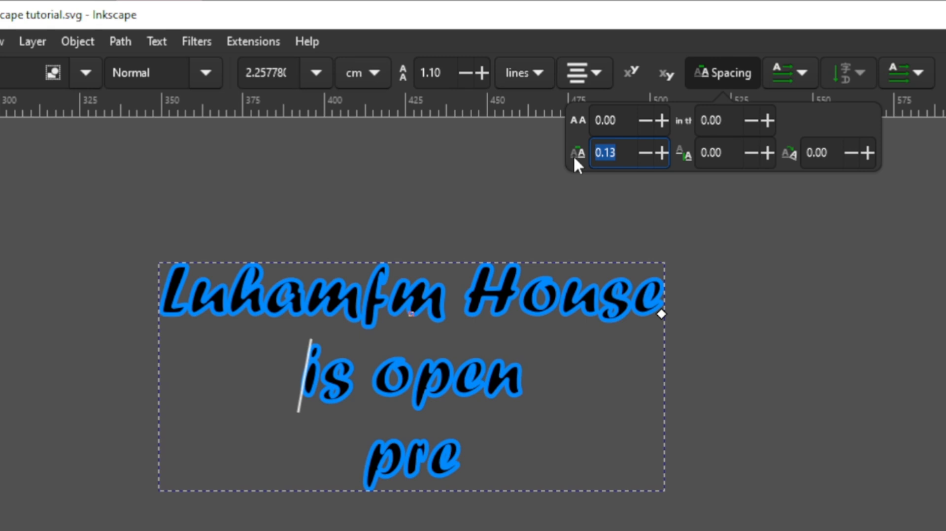
{"action": "type", "text": "1"}
{"action": "key", "text": "Return"}
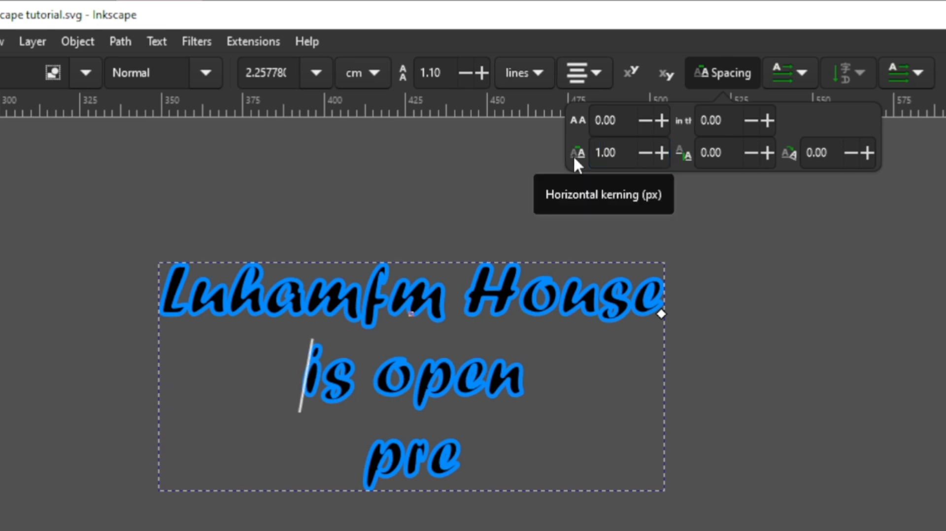
Set the horizontal kerning at the start of the "is open" line to 50 px.
{"action": "left_click_drag", "start_coordinate": [613, 154], "coordinate": [562, 155]}
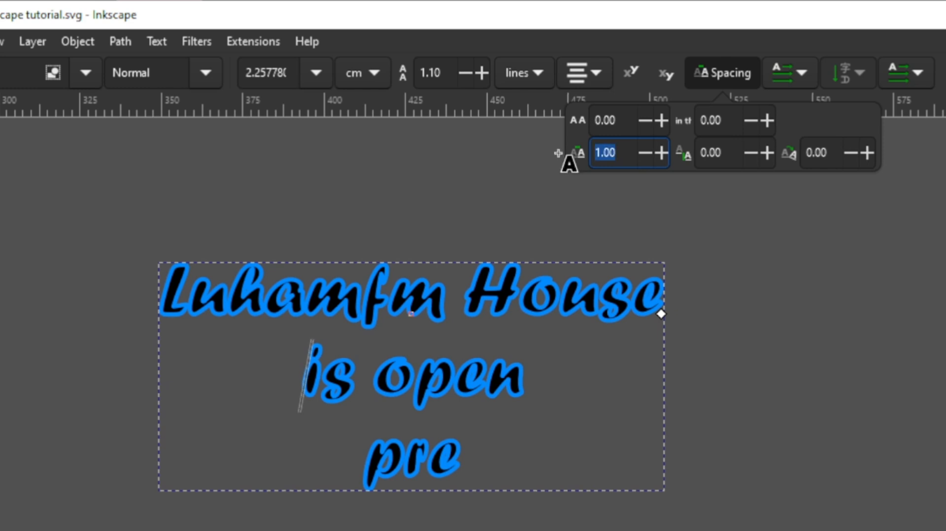
{"action": "type", "text": "50"}
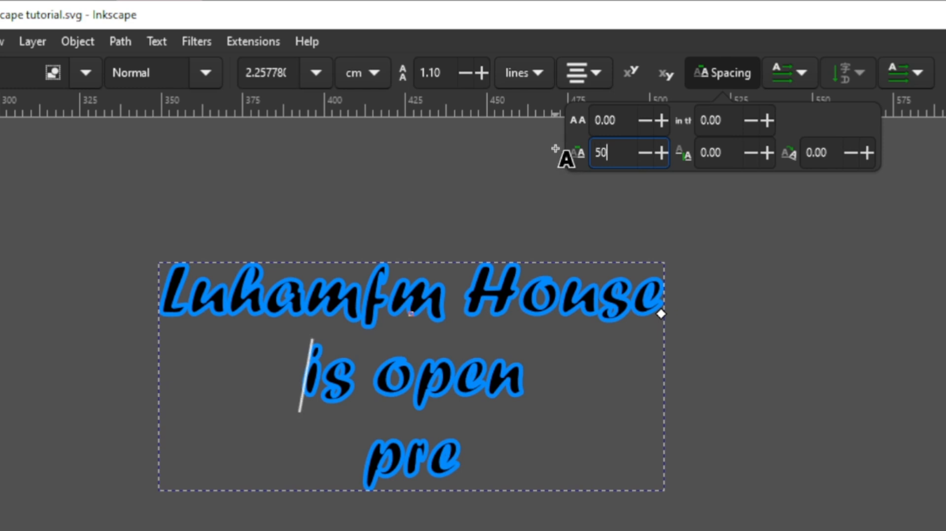
{"action": "key", "text": "Return"}
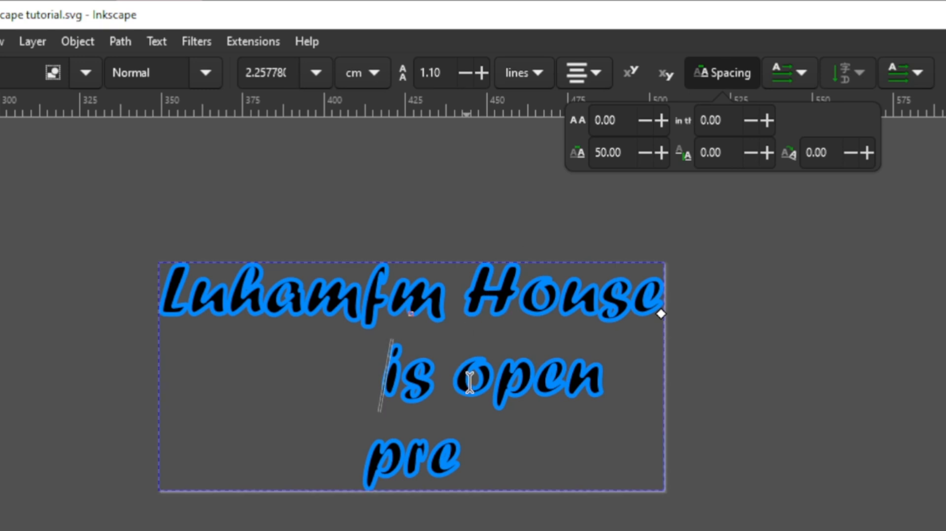
Undo the horizontal kerning of the "is open" line while keeping the text centre-aligned.
{"action": "key", "text": "ctrl+z"}
{"action": "key", "text": "ctrl+z"}
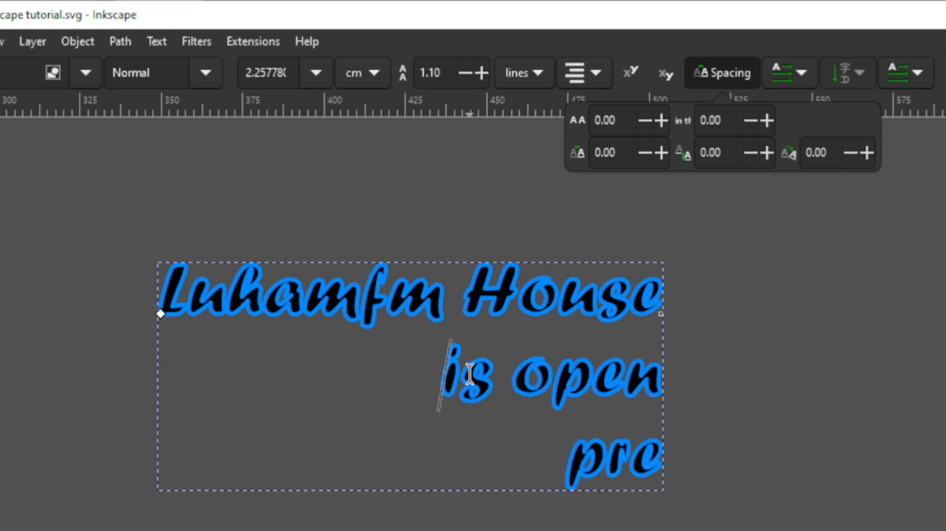
{"action": "key", "text": "ctrl+shift+z"}
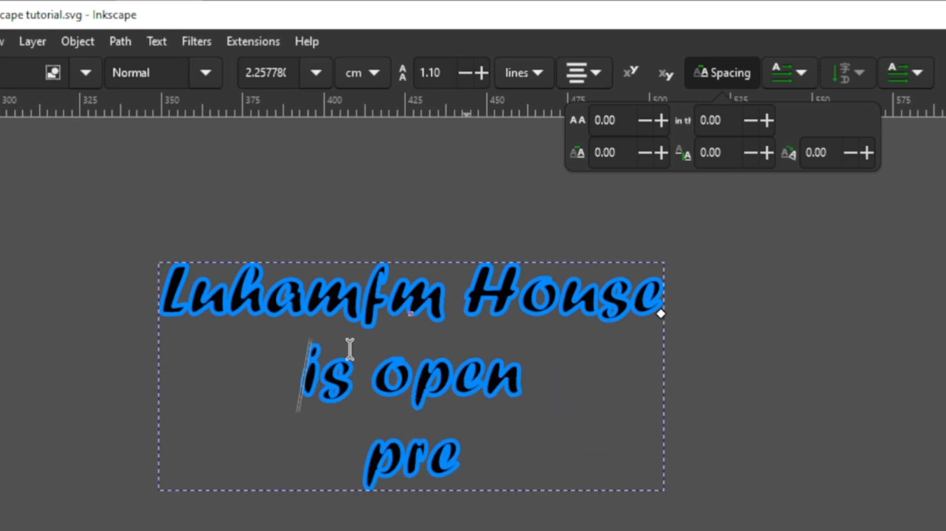
Select all three text lines and set their horizontal kerning to 20 px.
{"action": "left_click_drag", "start_coordinate": [162, 285], "coordinate": [593, 507]}
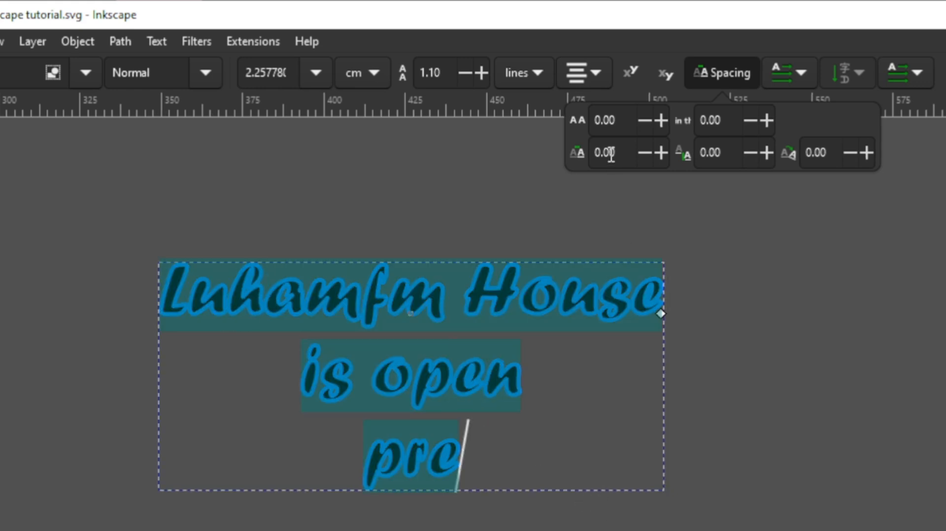
{"action": "left_click", "coordinate": [586, 153]}
{"action": "left_click_drag", "start_coordinate": [586, 152], "coordinate": [585, 152]}
{"action": "type", "text": "20"}
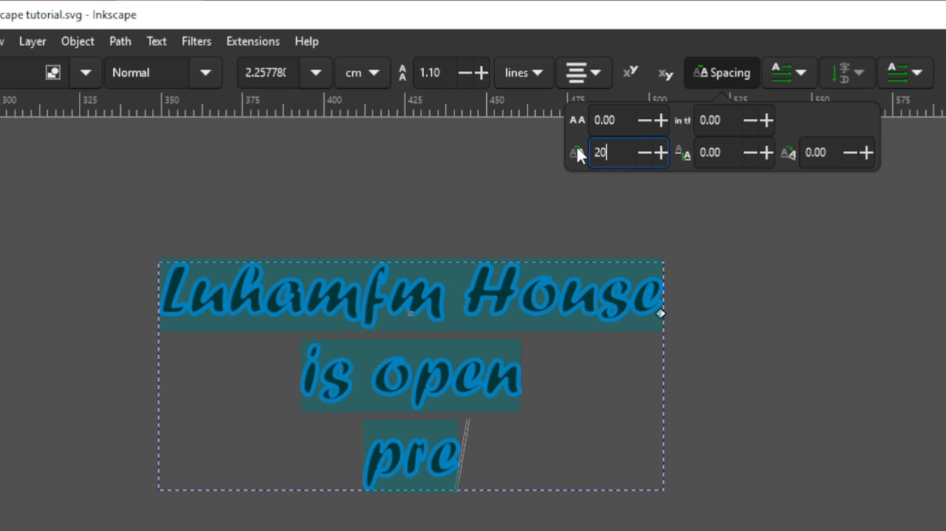
{"action": "key", "text": "Return"}
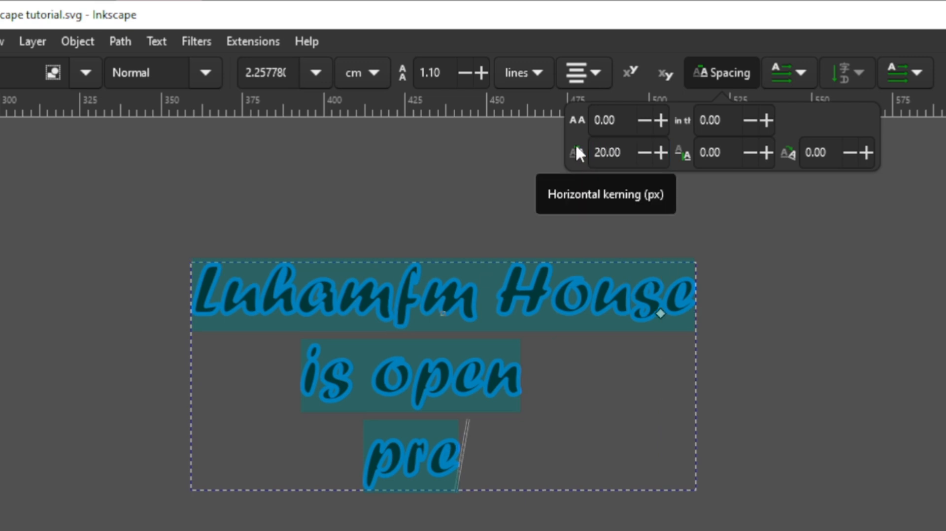
Set the letter spacing of all three selected text lines to 20 px.
{"action": "left_click", "coordinate": [660, 121]}
{"action": "left_click", "coordinate": [660, 121]}
{"action": "left_click", "coordinate": [659, 121]}
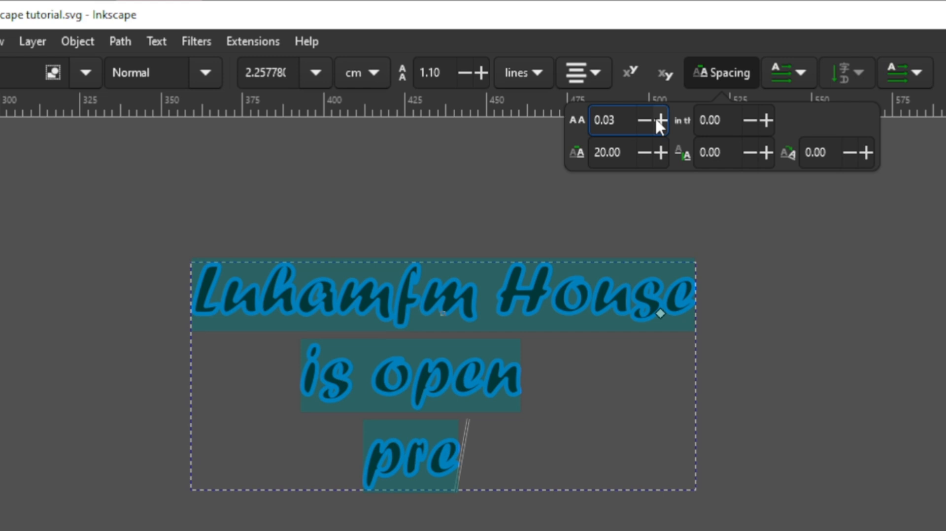
{"action": "scroll", "coordinate": [615, 120], "scroll_direction": "up", "scroll_amount": 6}
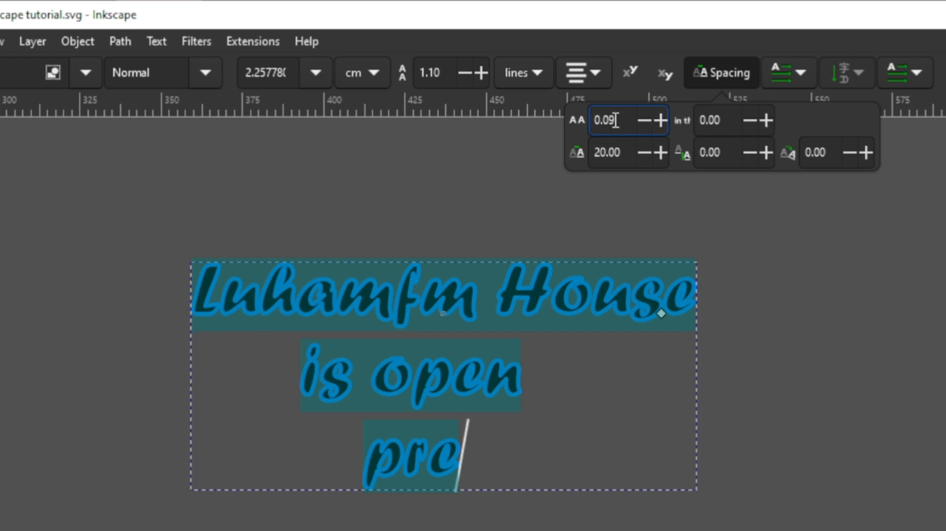
{"action": "left_click_drag", "start_coordinate": [615, 120], "coordinate": [583, 122]}
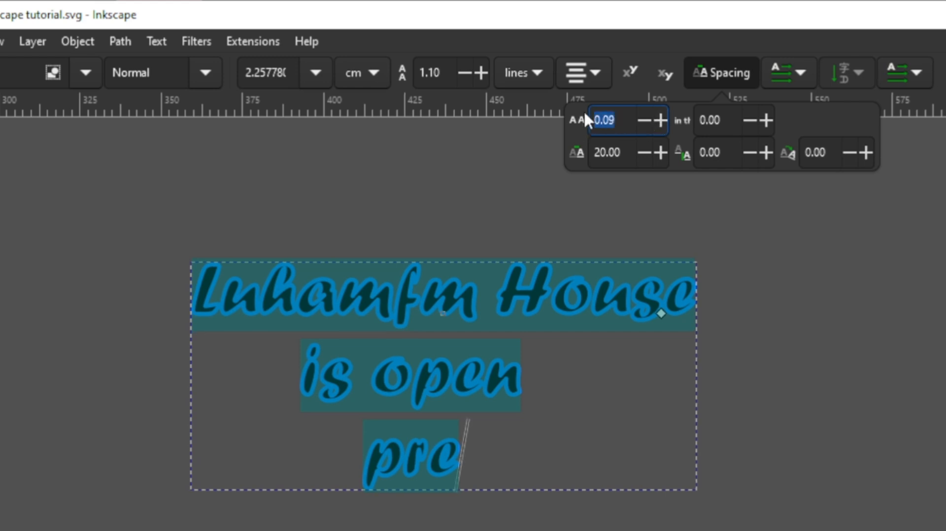
{"action": "type", "text": "20"}
{"action": "key", "text": "Return"}
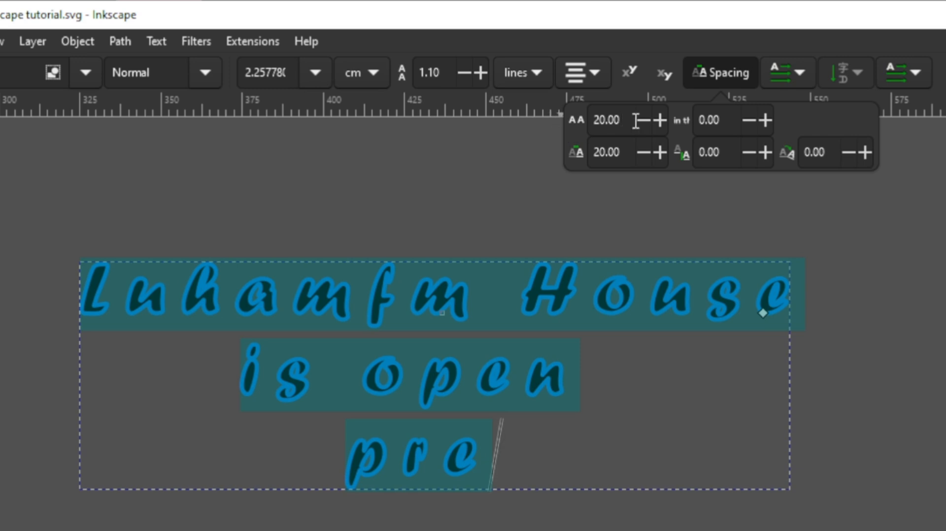
Reset the letter spacing of the three text lines to 0 and deselect the text.
{"action": "left_click_drag", "start_coordinate": [634, 121], "coordinate": [569, 127]}
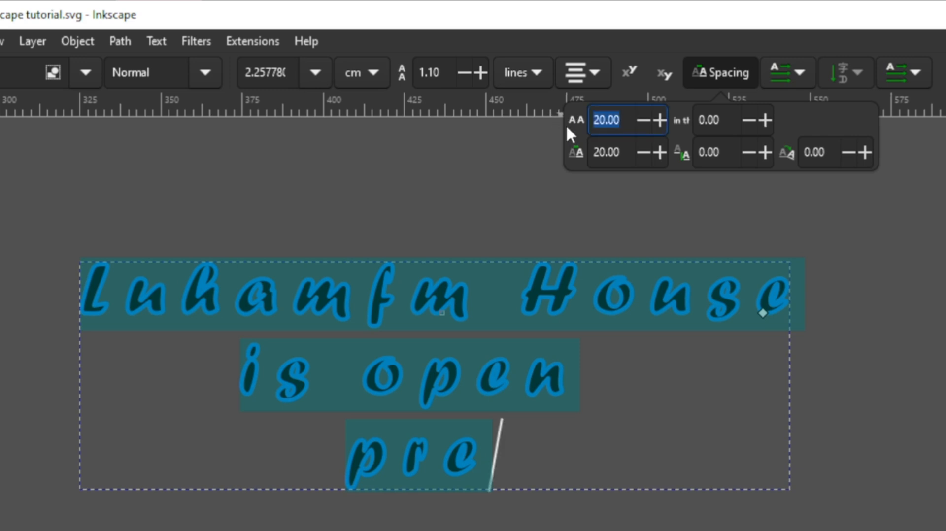
{"action": "type", "text": "0"}
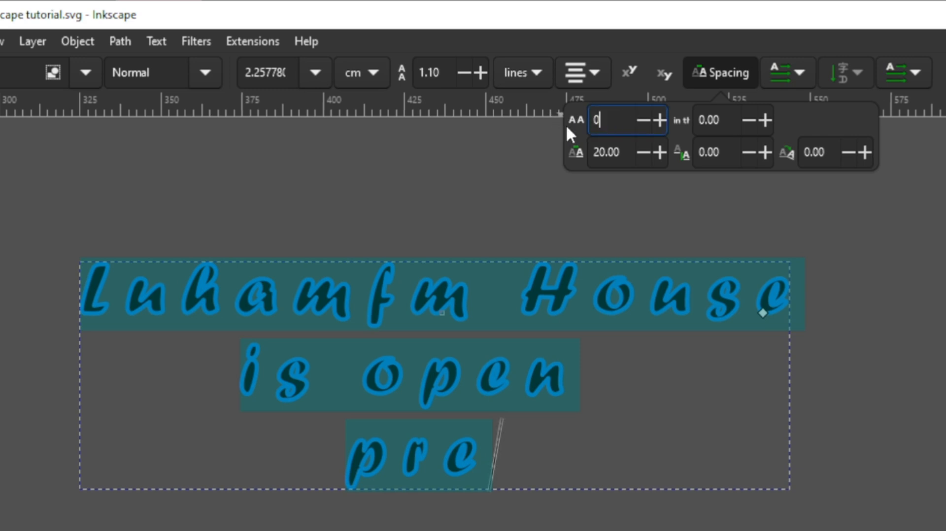
{"action": "key", "text": "Return"}
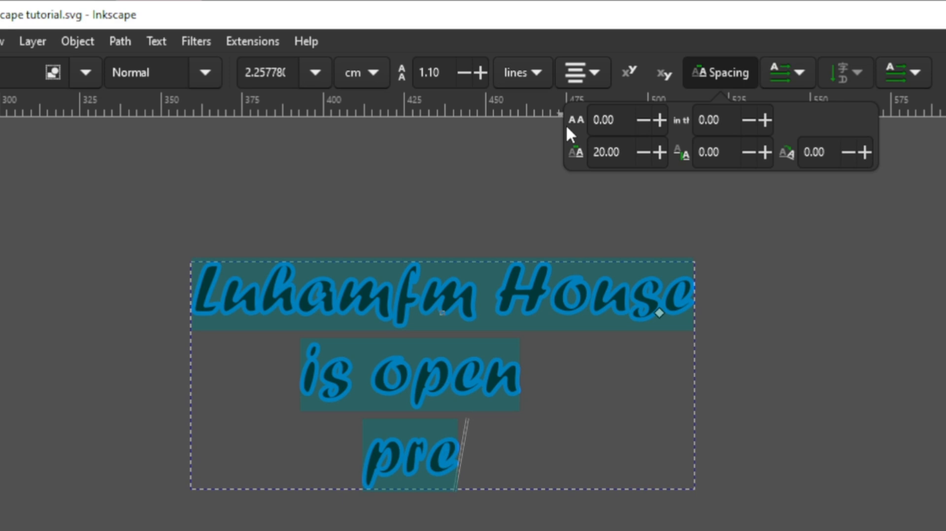
{"action": "left_click", "coordinate": [480, 179]}
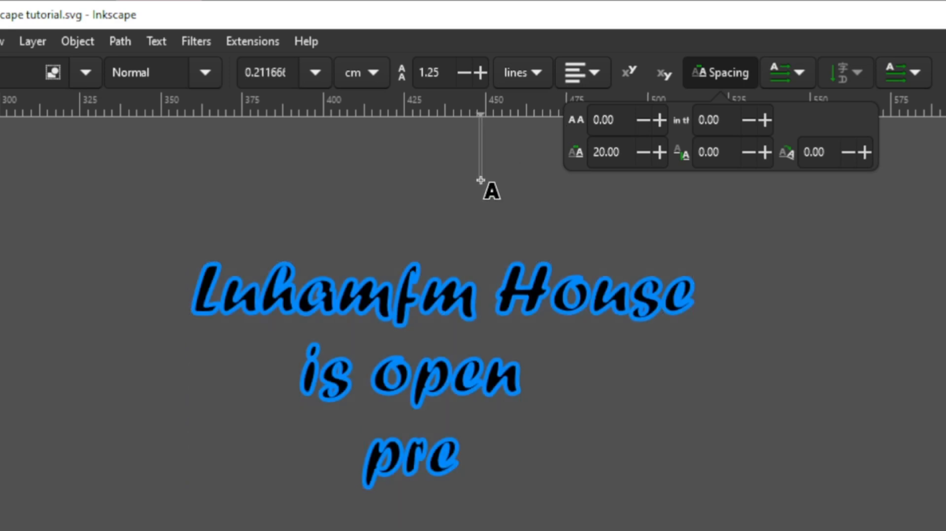
Delete the "is open" and "pre" lines and select the remaining "Luhamfm House" text as an object.
{"action": "left_click_drag", "start_coordinate": [305, 367], "coordinate": [555, 474]}
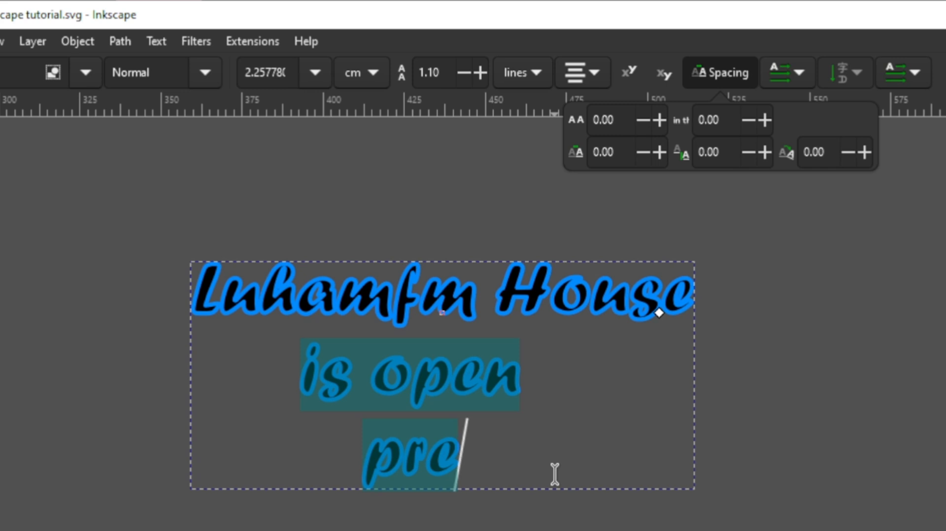
{"action": "key", "text": "Delete"}
{"action": "scroll", "coordinate": [560, 482], "scroll_direction": "down", "scroll_amount": 5}
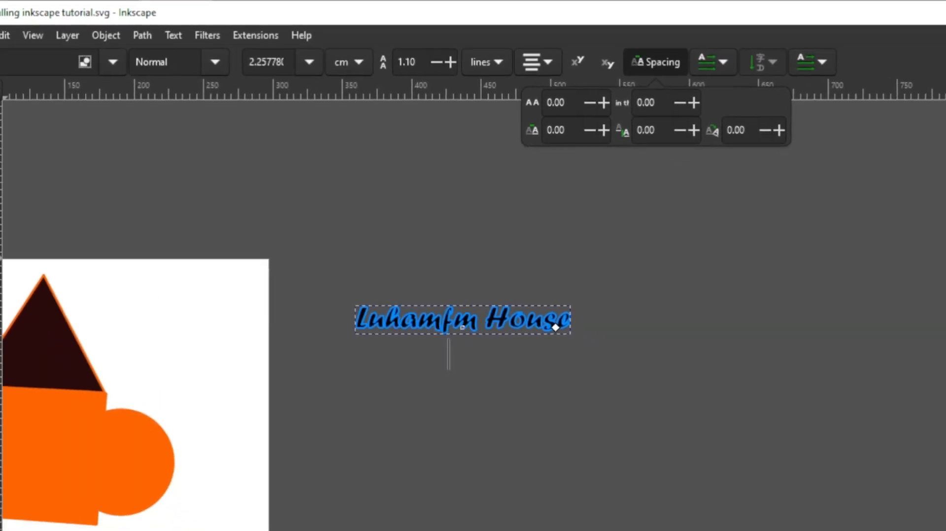
{"action": "key", "text": "F1"}
{"action": "left_click_drag", "start_coordinate": [398, 289], "coordinate": [397, 286]}
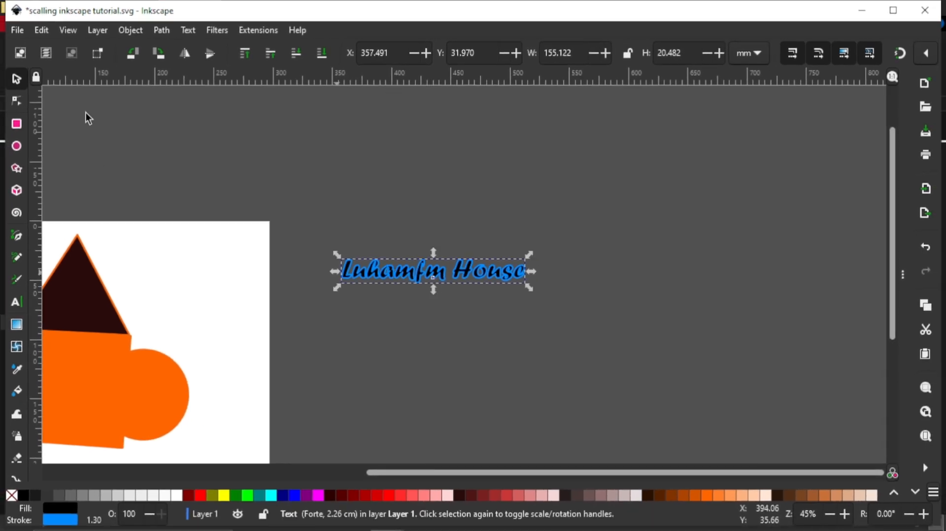
Duplicate the orange circle, placing the copy off the page over the text and enlarging it to about 149 mm across.
{"action": "left_click", "coordinate": [189, 31]}
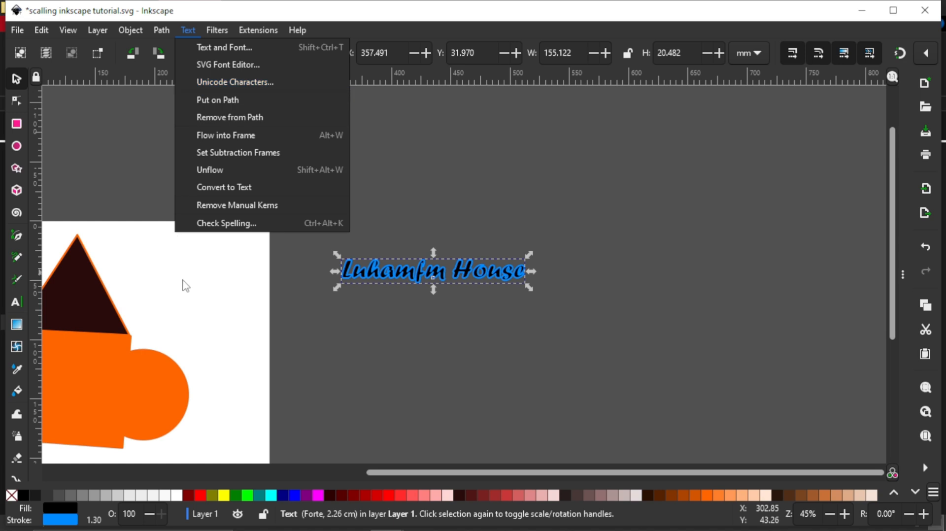
{"action": "left_click", "coordinate": [158, 391]}
{"action": "left_click", "coordinate": [155, 389]}
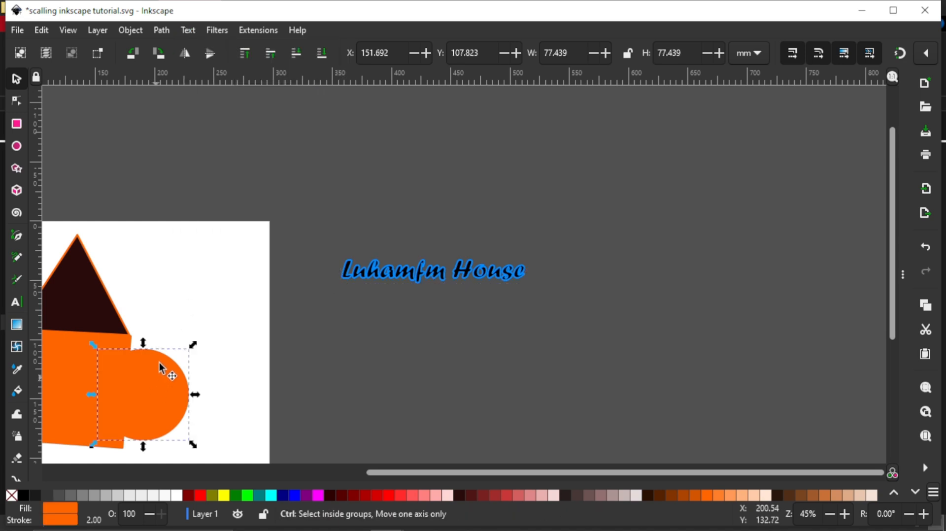
{"action": "left_click_drag", "start_coordinate": [169, 386], "coordinate": [446, 335]}
{"action": "left_click_drag", "start_coordinate": [473, 307], "coordinate": [555, 261]}
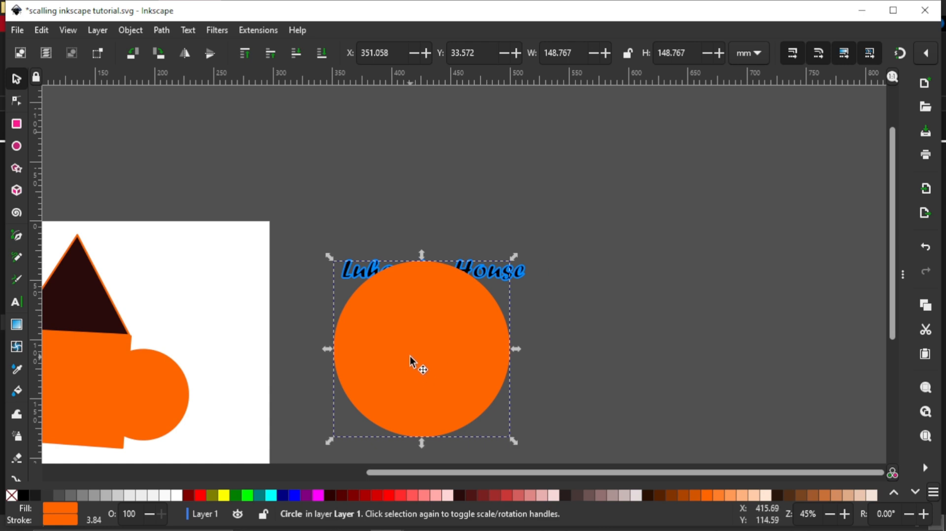
Move the "Luhamfm House" text just above the enlarged orange circle.
{"action": "scroll", "coordinate": [412, 360], "scroll_direction": "up", "scroll_amount": 1}
{"action": "scroll", "coordinate": [412, 360], "scroll_direction": "down", "scroll_amount": 1}
{"action": "scroll", "coordinate": [477, 305], "scroll_direction": "up", "scroll_amount": 1}
{"action": "scroll", "coordinate": [477, 310], "scroll_direction": "down", "scroll_amount": 1}
{"action": "scroll", "coordinate": [477, 316], "scroll_direction": "down", "scroll_amount": 3}
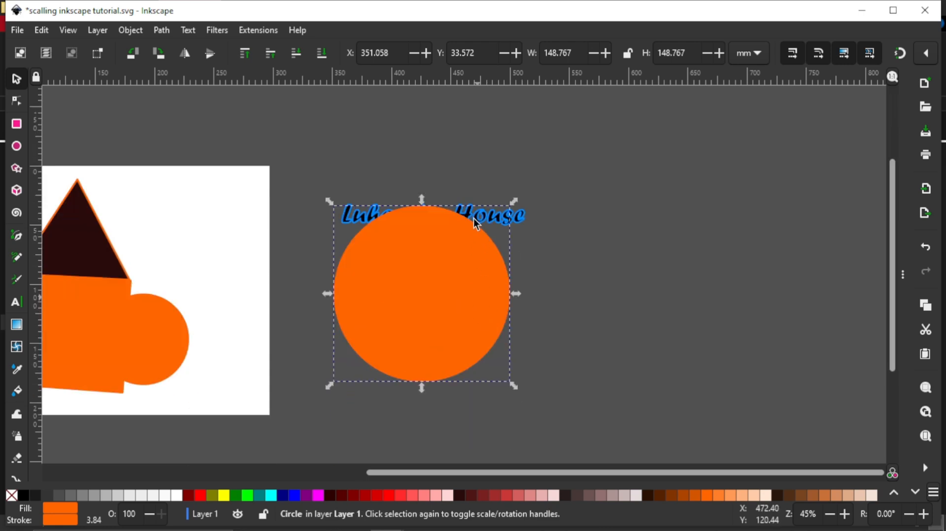
{"action": "left_click", "coordinate": [490, 222]}
{"action": "left_click_drag", "start_coordinate": [493, 223], "coordinate": [473, 188]}
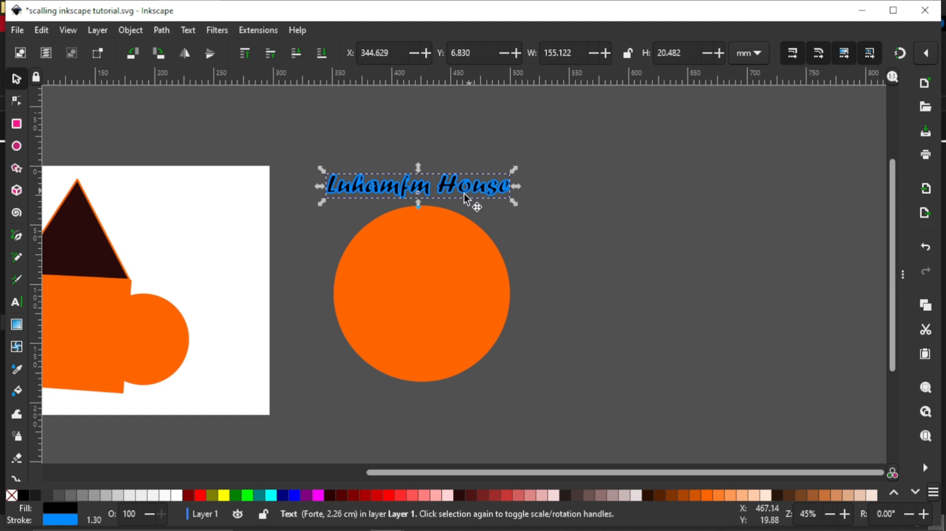
Select the text together with the large circle and put the text on the circle's path.
{"action": "left_click", "coordinate": [414, 256], "text": "shift"}
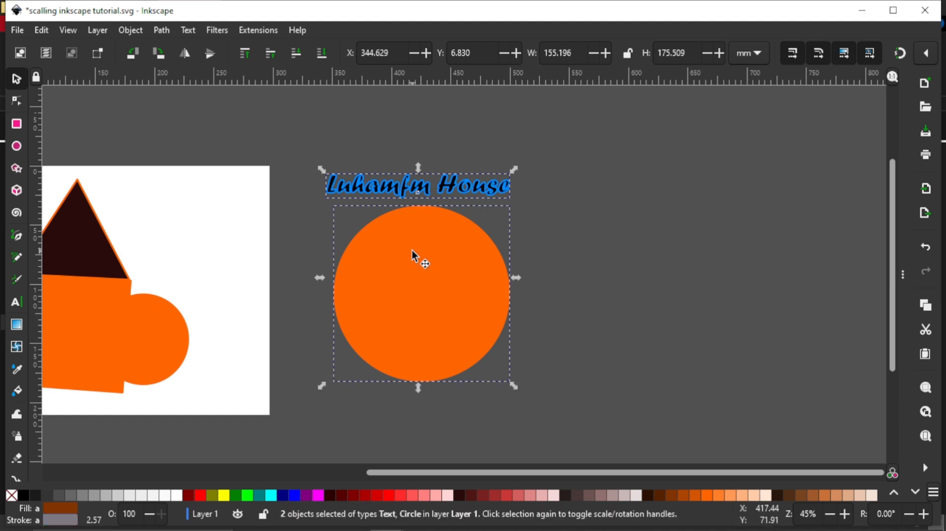
{"action": "left_click", "coordinate": [189, 30]}
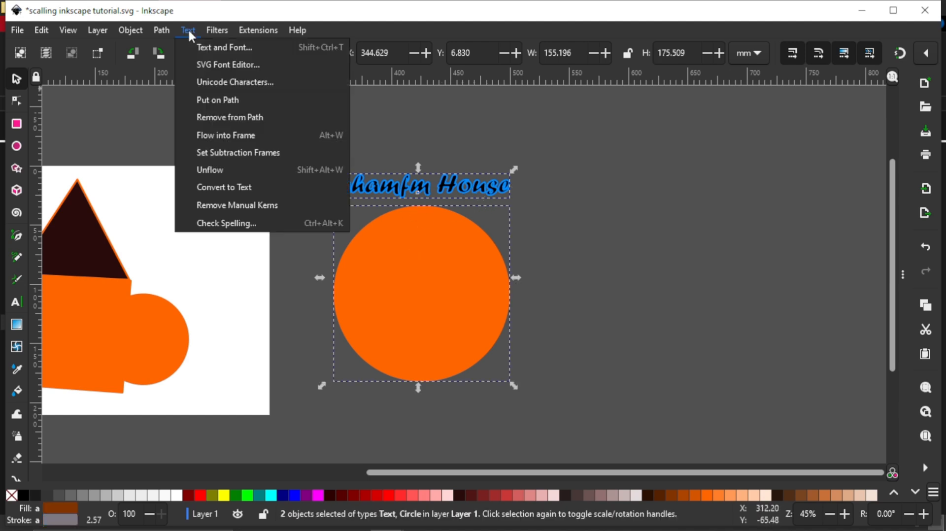
{"action": "left_click", "coordinate": [212, 100]}
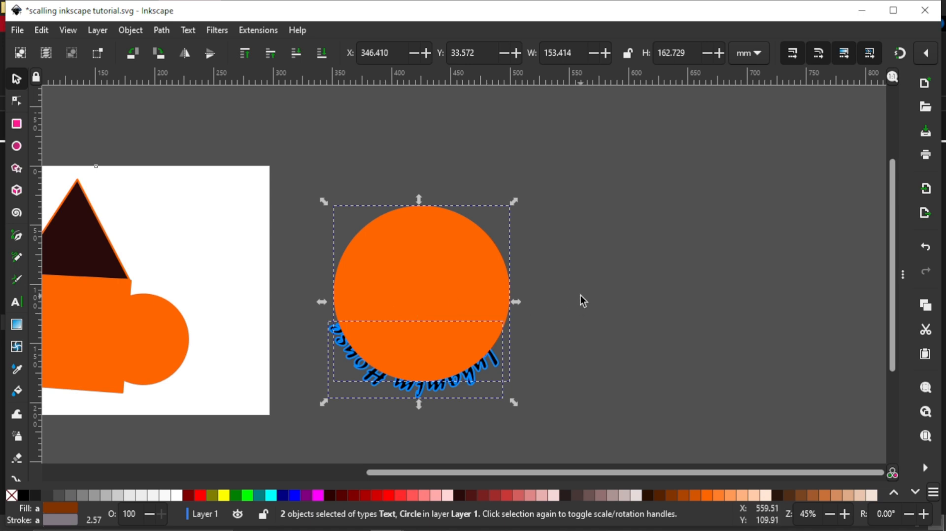
Rotate the large circle by about 175° to bring the curved text to its upper edge.
{"action": "left_click", "coordinate": [486, 292]}
{"action": "left_click", "coordinate": [487, 293]}
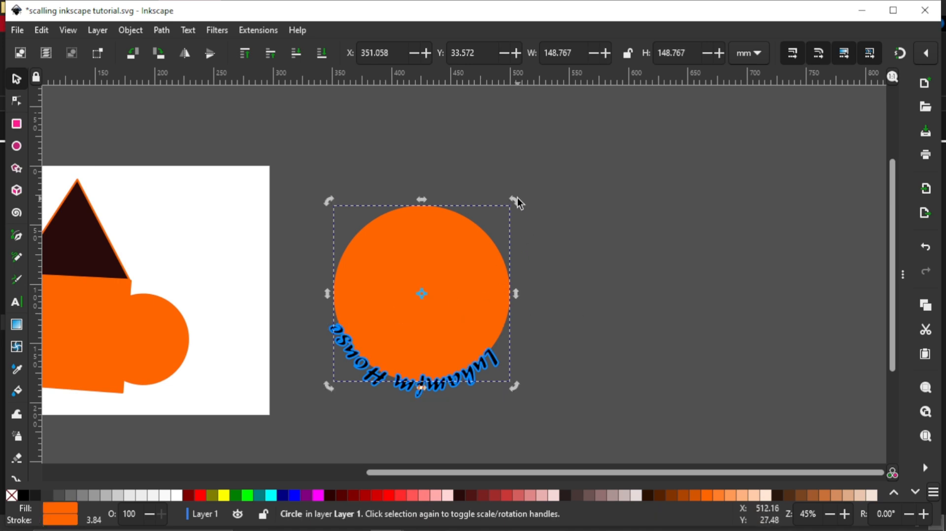
{"action": "left_click_drag", "start_coordinate": [517, 200], "coordinate": [339, 394]}
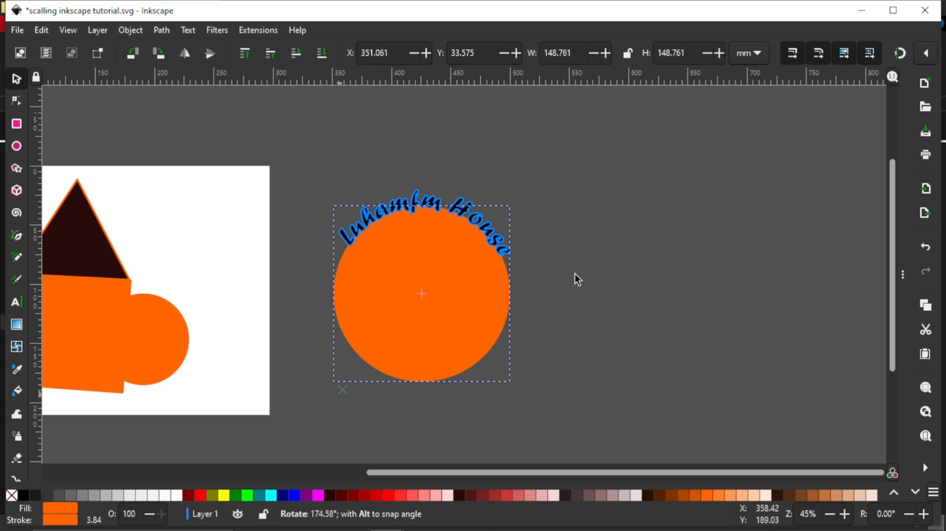
{"action": "left_click", "coordinate": [561, 306]}
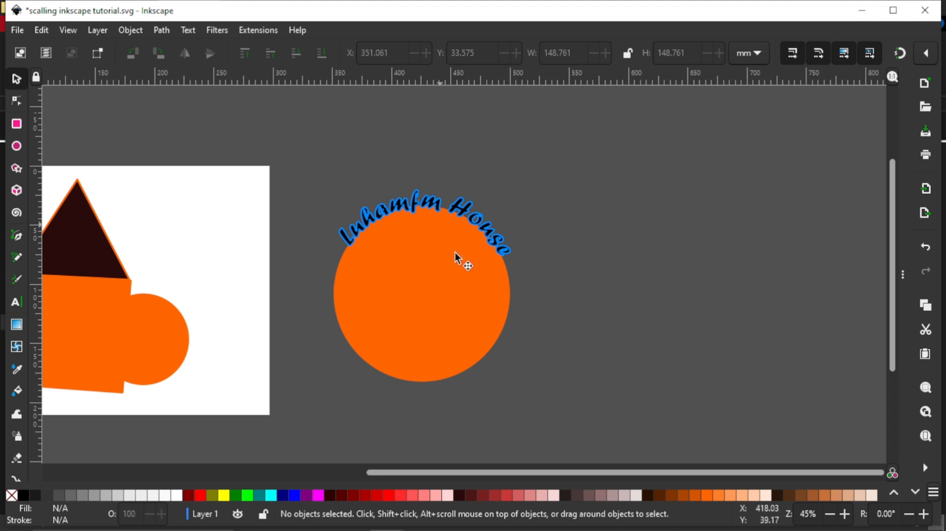
Delete the large circle beneath the curved text and undo the deletion.
{"action": "left_click", "coordinate": [452, 271]}
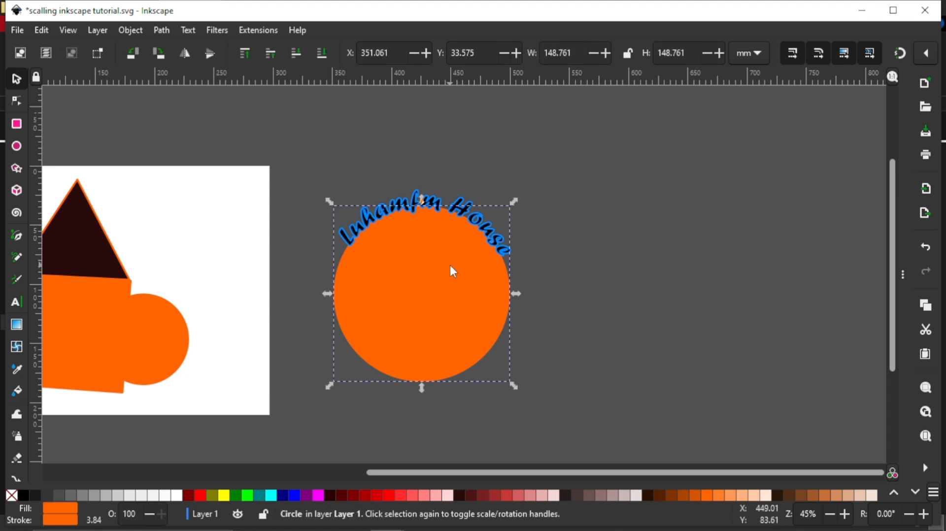
{"action": "right_click", "coordinate": [451, 266]}
{"action": "key", "text": "Escape"}
{"action": "key", "text": "Delete"}
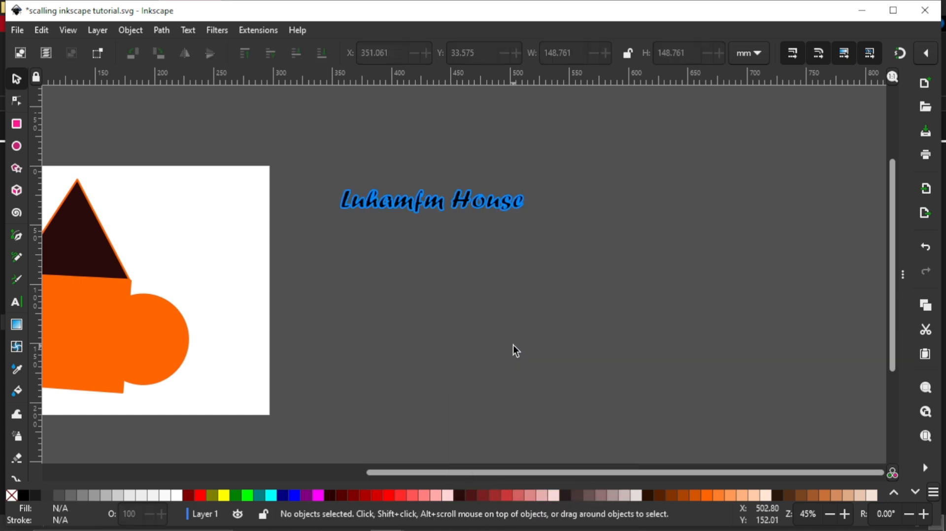
{"action": "key", "text": "ctrl+z"}
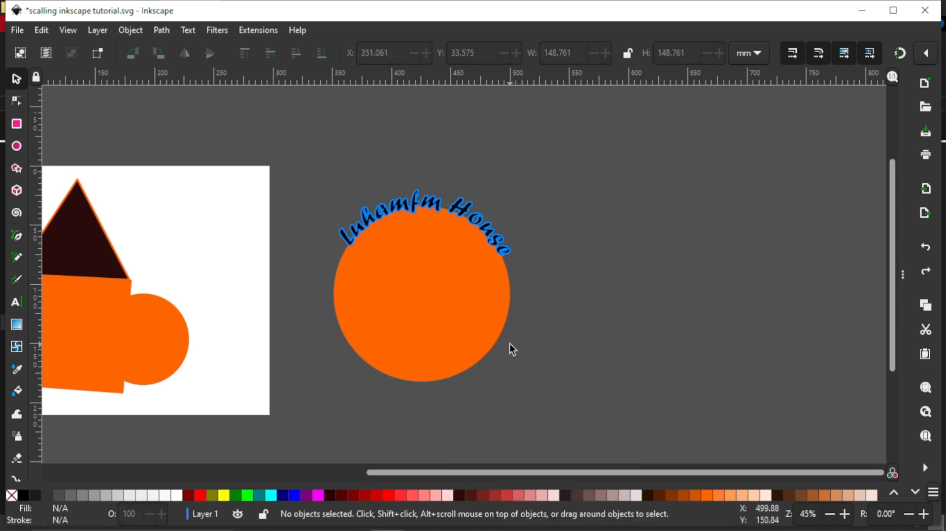
{"action": "left_click", "coordinate": [407, 255]}
{"action": "key", "text": "Escape"}
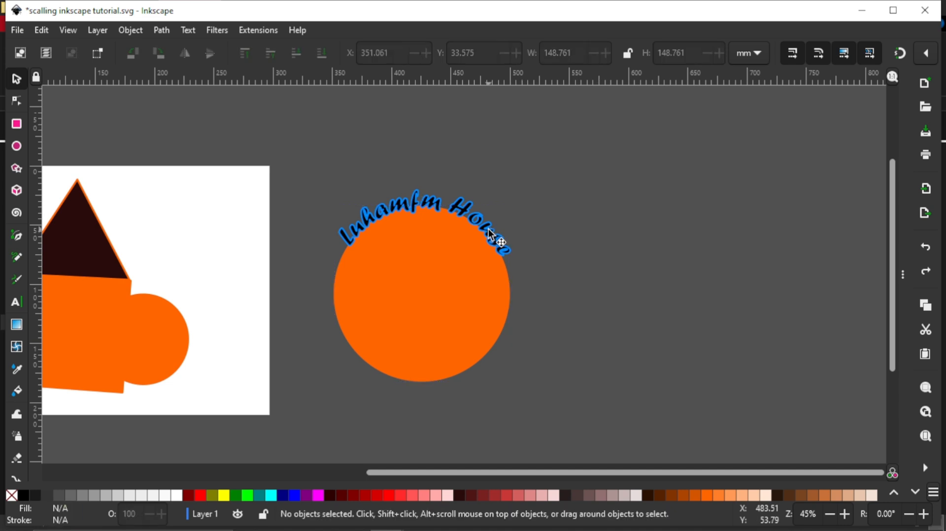
Move the curved "Luhamfm House" text off the circle to the page's upper edge, at about X 194 mm, Y 2 mm.
{"action": "left_click", "coordinate": [490, 235]}
{"action": "left_click", "coordinate": [491, 235]}
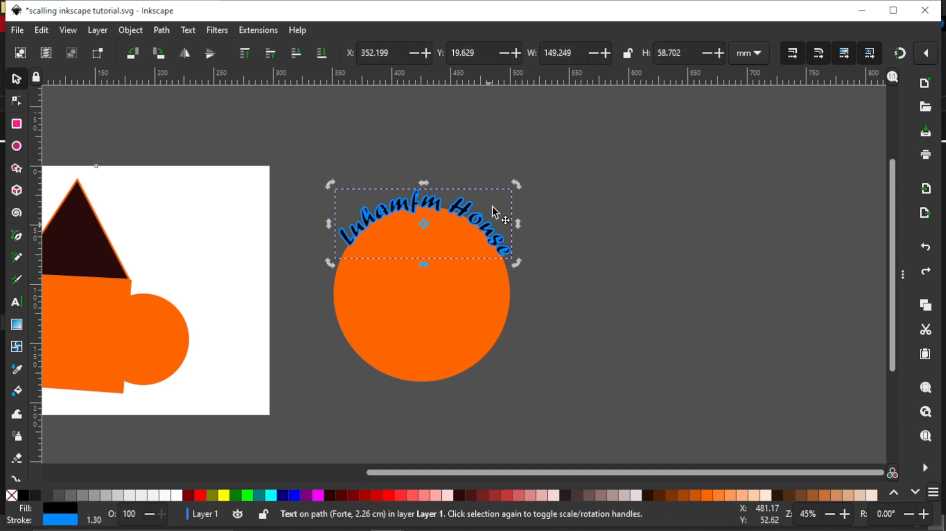
{"action": "left_click_drag", "start_coordinate": [495, 212], "coordinate": [305, 211]}
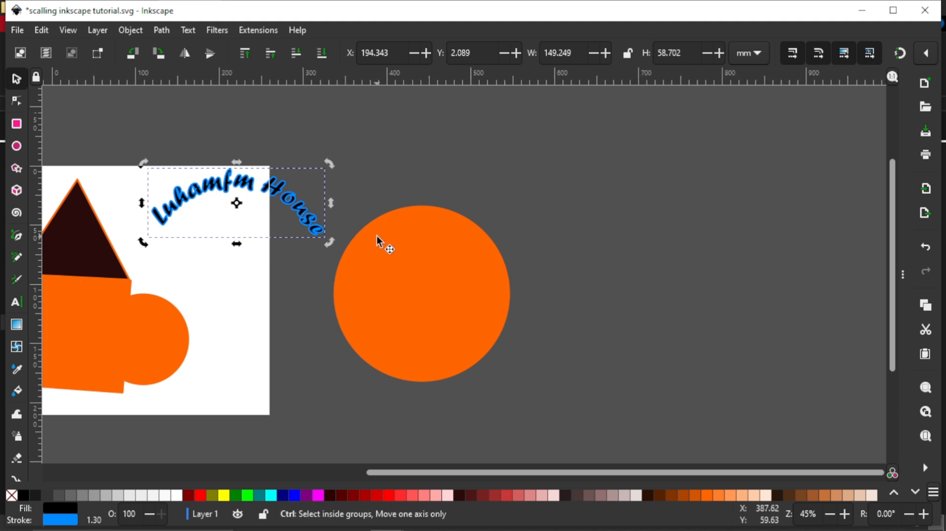
{"action": "scroll", "coordinate": [380, 243], "scroll_direction": "down", "scroll_amount": 1, "text": "ctrl"}
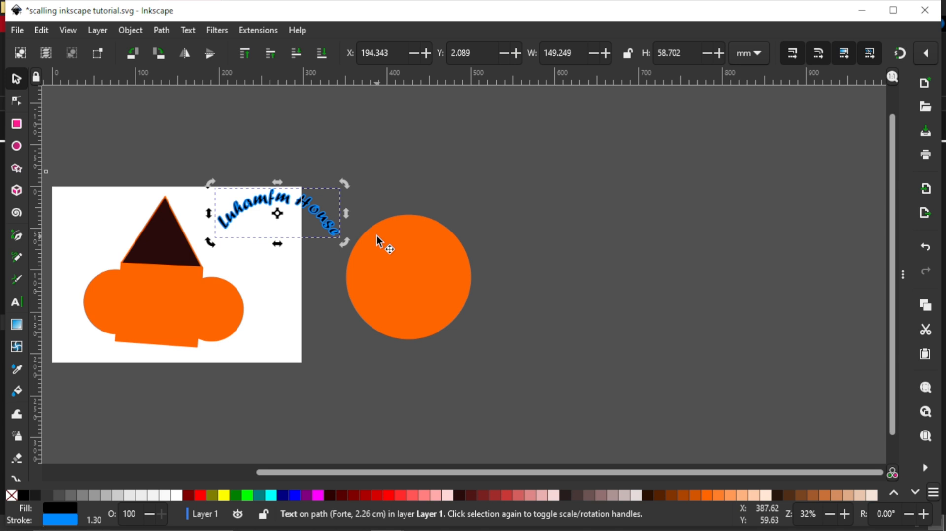